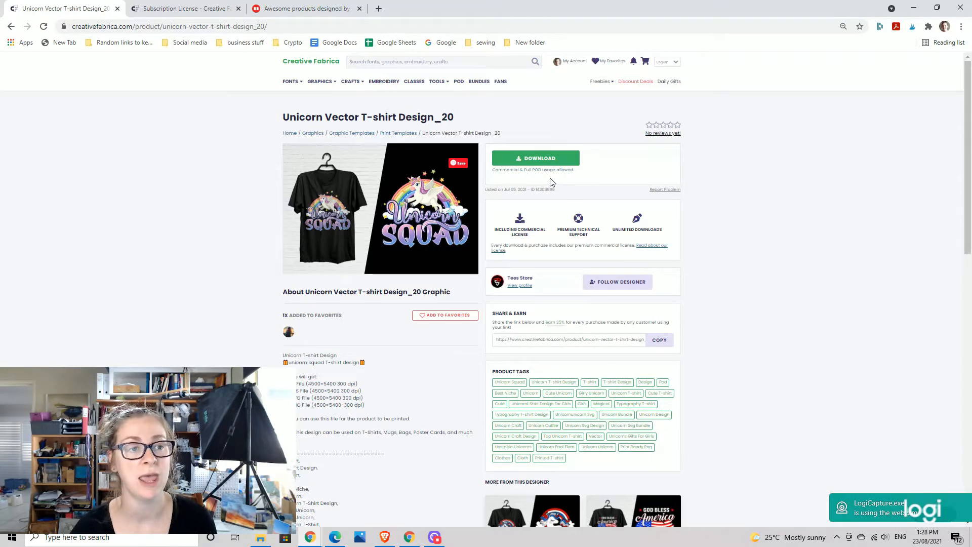
Check the Full Print on Demand terms in the subscription license and download the Unicorn Vector T-shirt Design_20 graphic.
{"action": "left_click", "coordinate": [650, 254]}
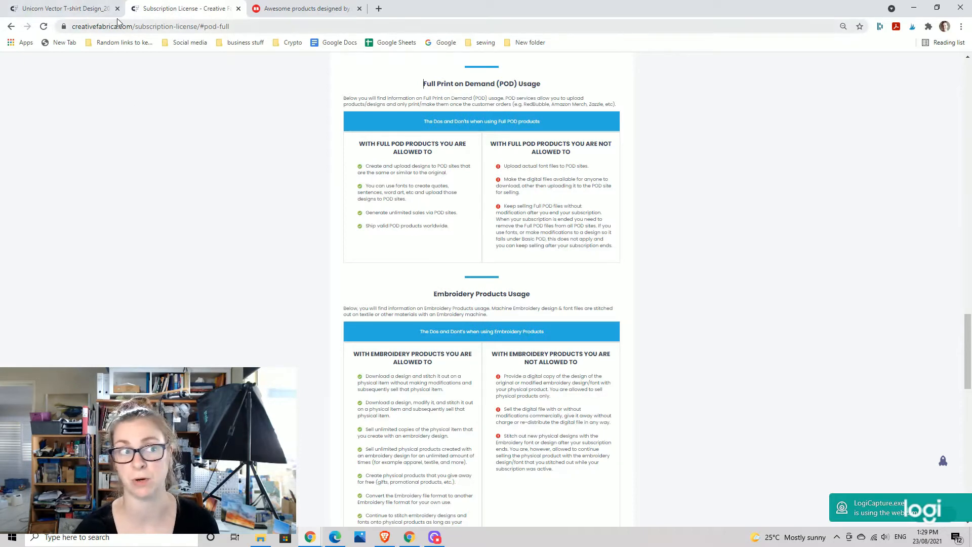
{"action": "left_click", "coordinate": [50, 7]}
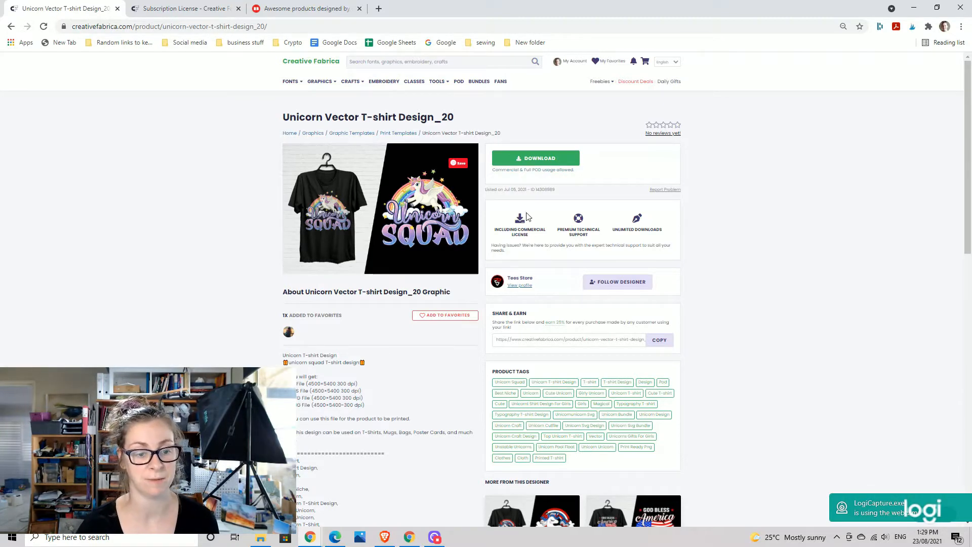
{"action": "scroll", "coordinate": [545, 189], "scroll_direction": "down", "scroll_amount": 1}
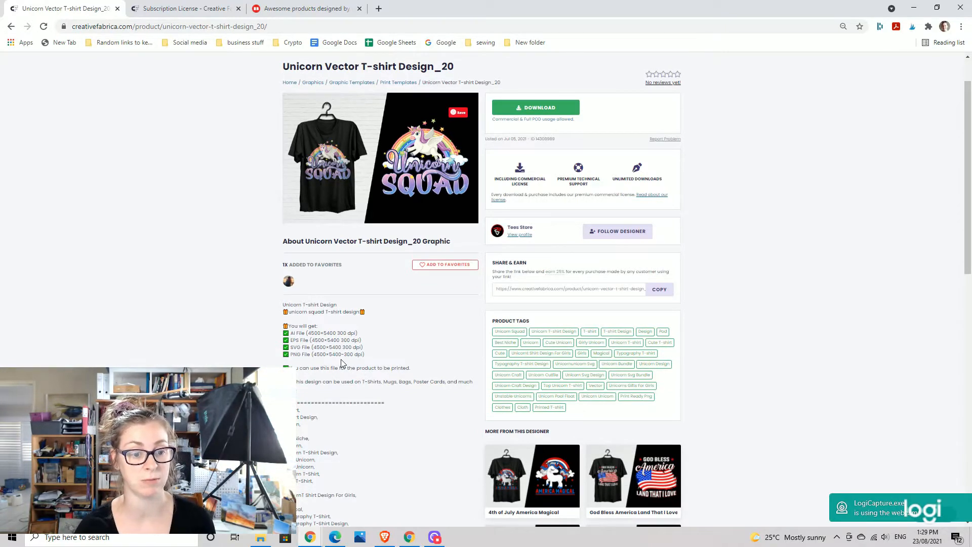
{"action": "scroll", "coordinate": [342, 360], "scroll_direction": "down", "scroll_amount": 2}
{"action": "scroll", "coordinate": [357, 331], "scroll_direction": "down", "scroll_amount": 4}
{"action": "scroll", "coordinate": [430, 261], "scroll_direction": "up", "scroll_amount": 6}
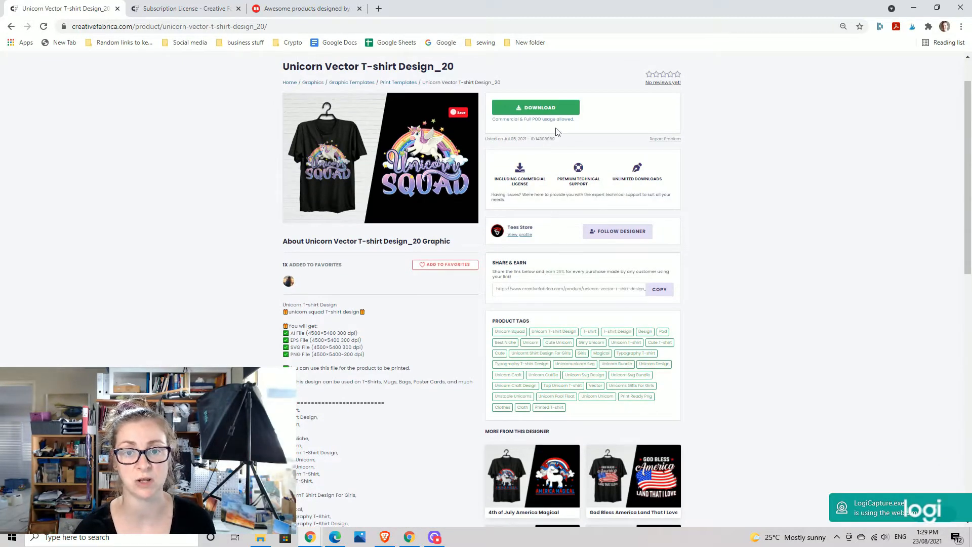
{"action": "left_click", "coordinate": [552, 109]}
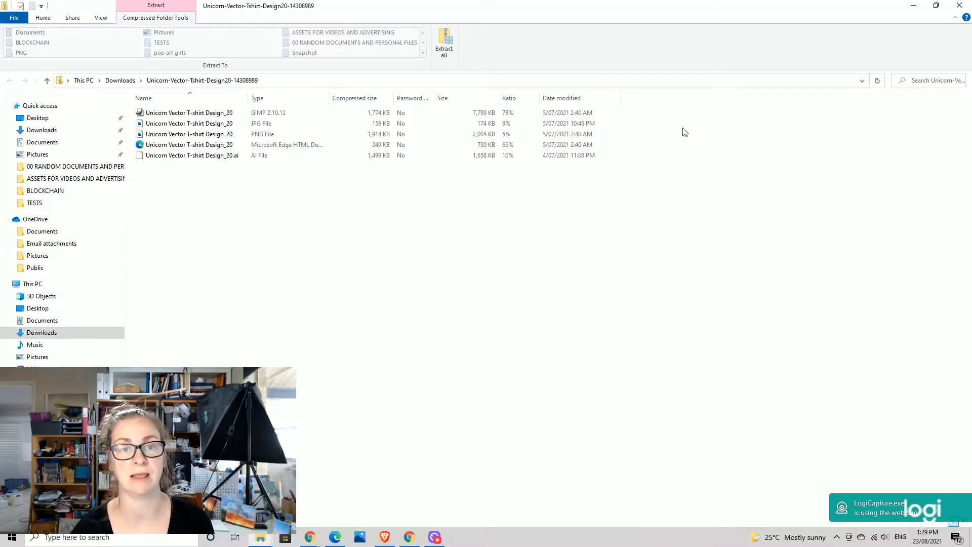
Begin extracting all files from the downloaded archive and add a new folder inside the buttercup destination folder.
{"action": "left_click", "coordinate": [446, 46]}
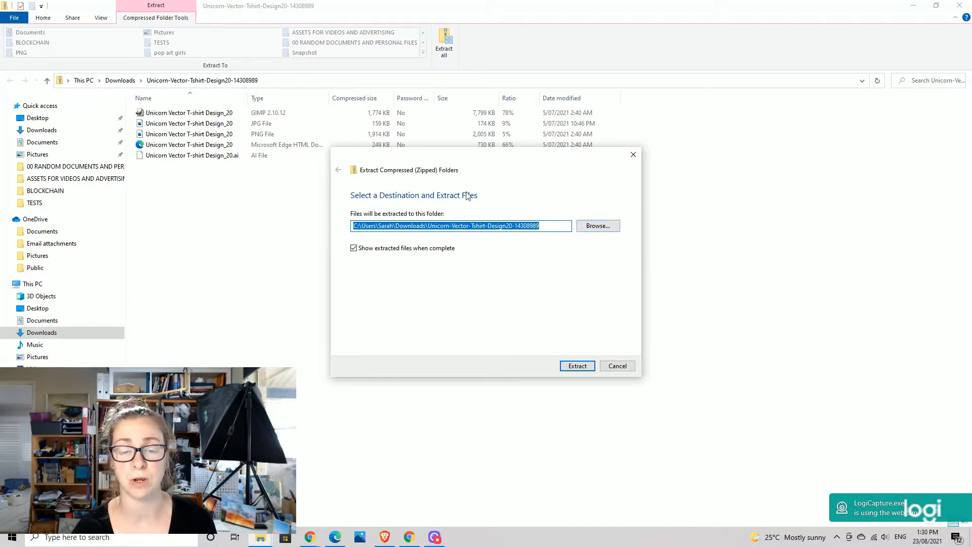
{"action": "left_click", "coordinate": [599, 227]}
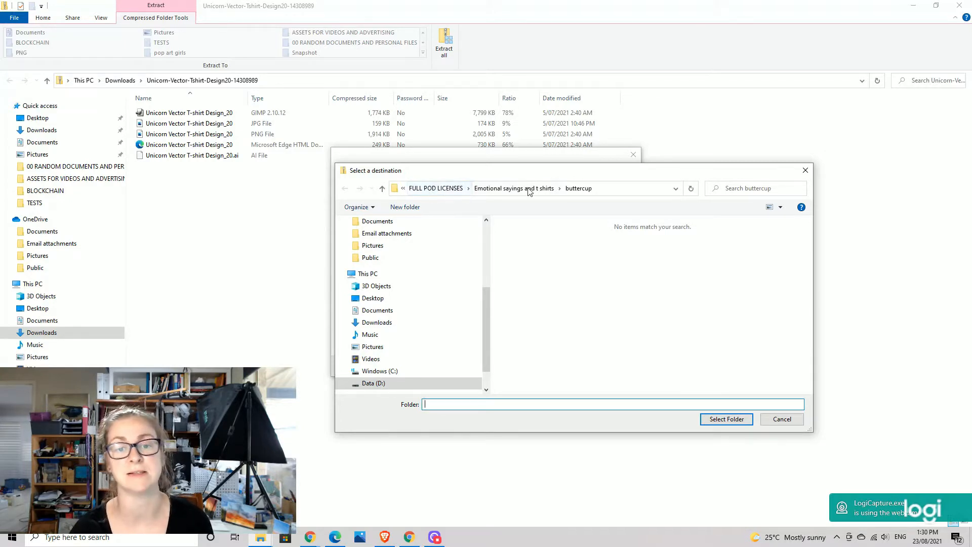
{"action": "left_click", "coordinate": [409, 210]}
{"action": "key", "text": "Return"}
{"action": "left_click_drag", "start_coordinate": [482, 404], "coordinate": [416, 403]}
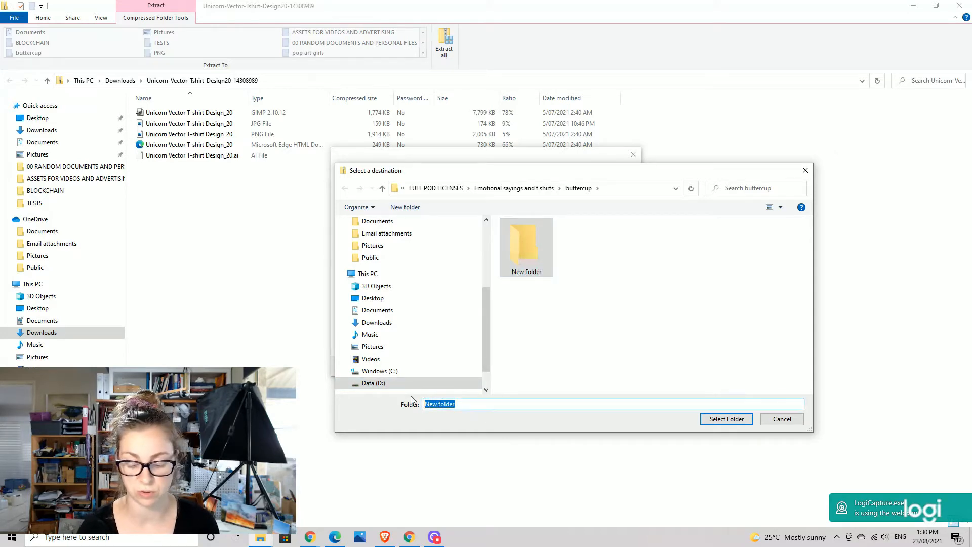
{"action": "left_click", "coordinate": [521, 249]}
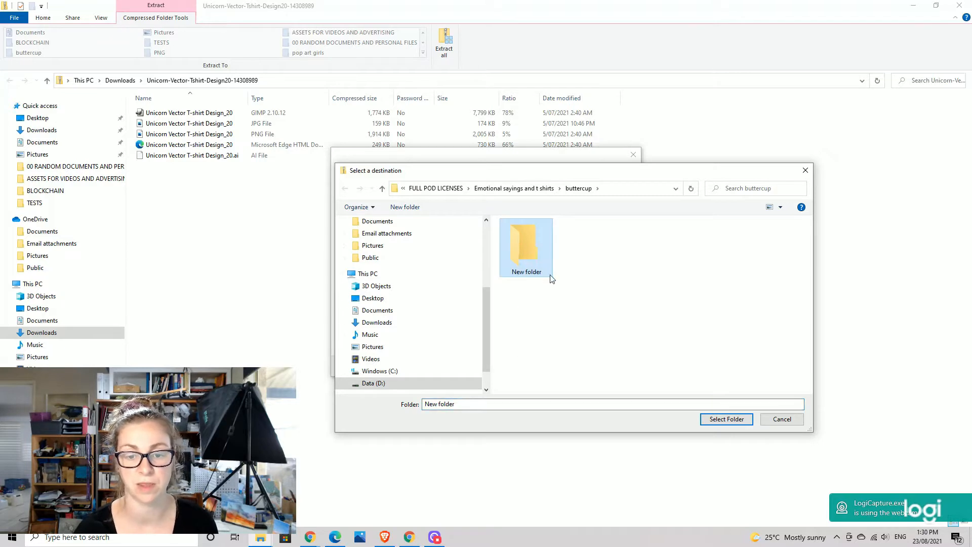
Create a folder named unicorn inside the buttercup folder and extract the archive's files into it.
{"action": "left_click", "coordinate": [393, 210]}
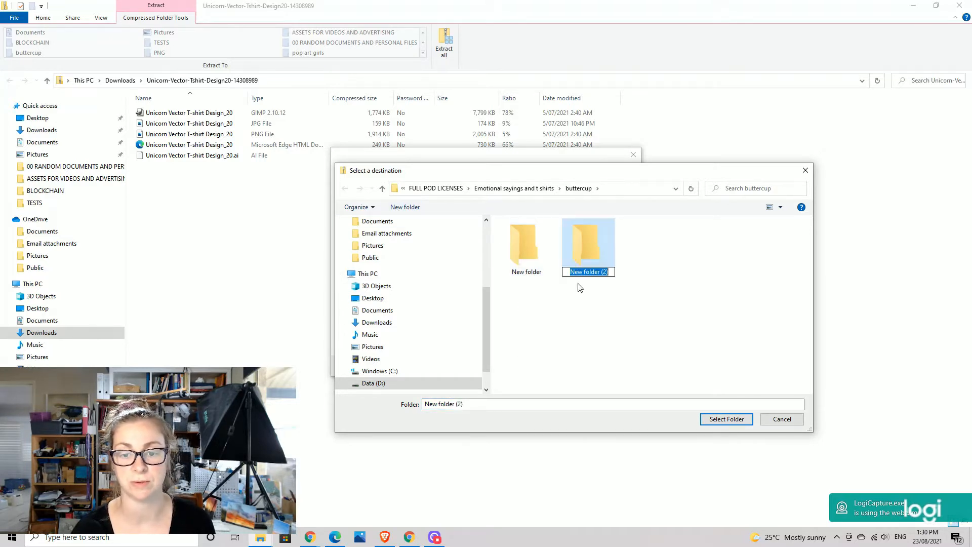
{"action": "type", "text": "unicorn"}
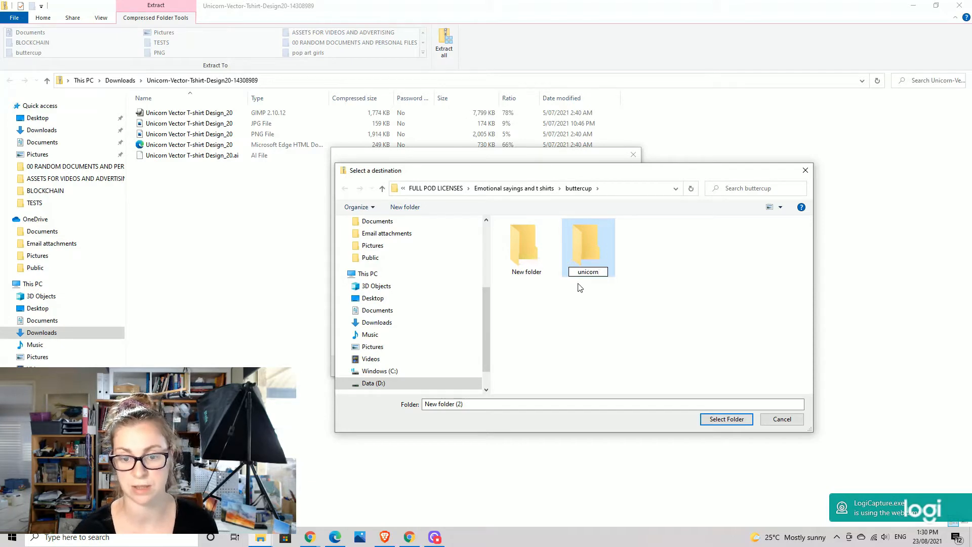
{"action": "left_click", "coordinate": [731, 421]}
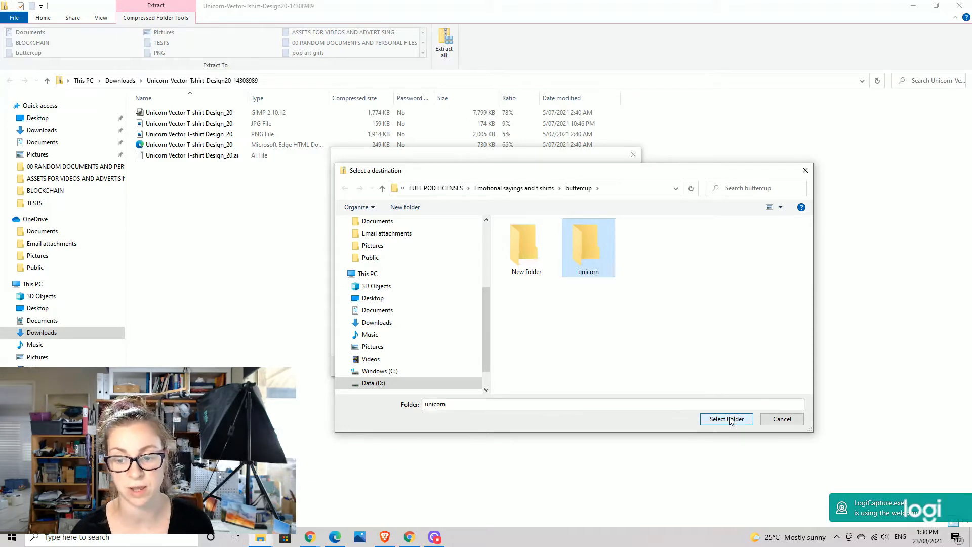
{"action": "left_click", "coordinate": [734, 424]}
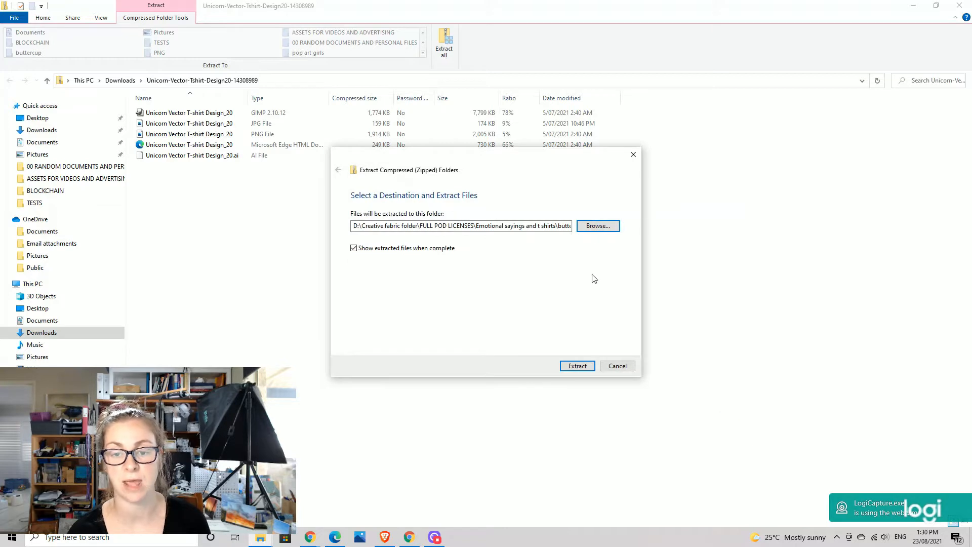
{"action": "left_click", "coordinate": [578, 366]}
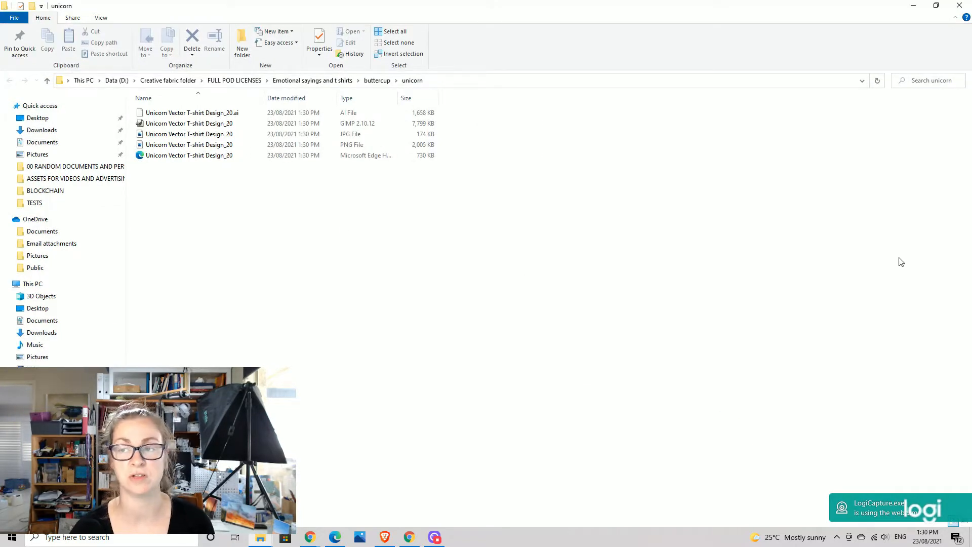
Close the window showing the extracted files and switch to the Redbubble page in Chrome.
{"action": "left_click", "coordinate": [965, 5]}
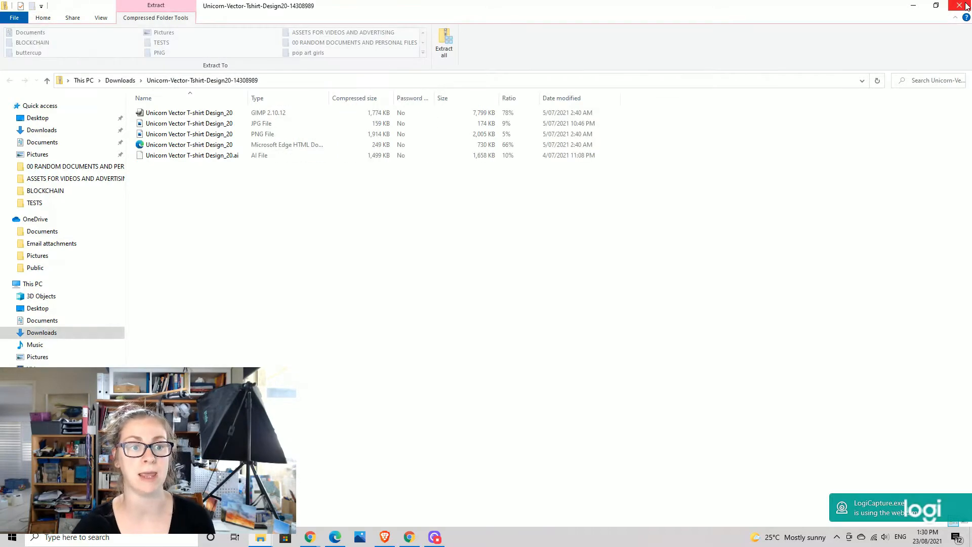
{"action": "left_click", "coordinate": [969, 18]}
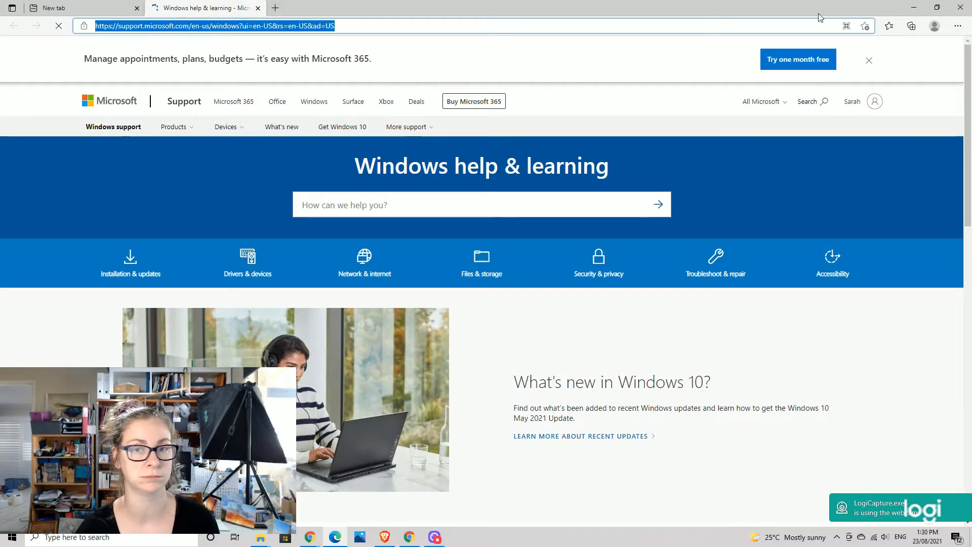
{"action": "left_click", "coordinate": [964, 6]}
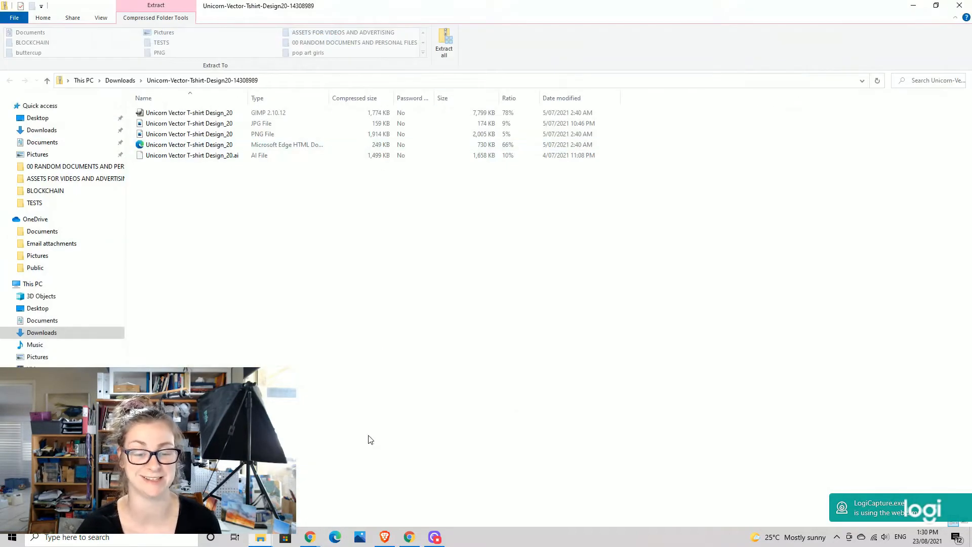
{"action": "left_click", "coordinate": [310, 536]}
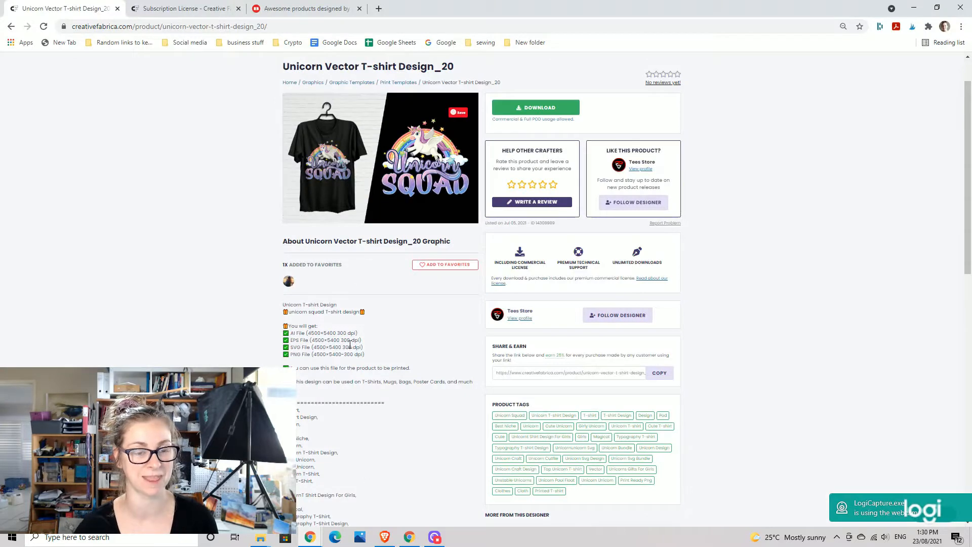
{"action": "left_click", "coordinate": [293, 12]}
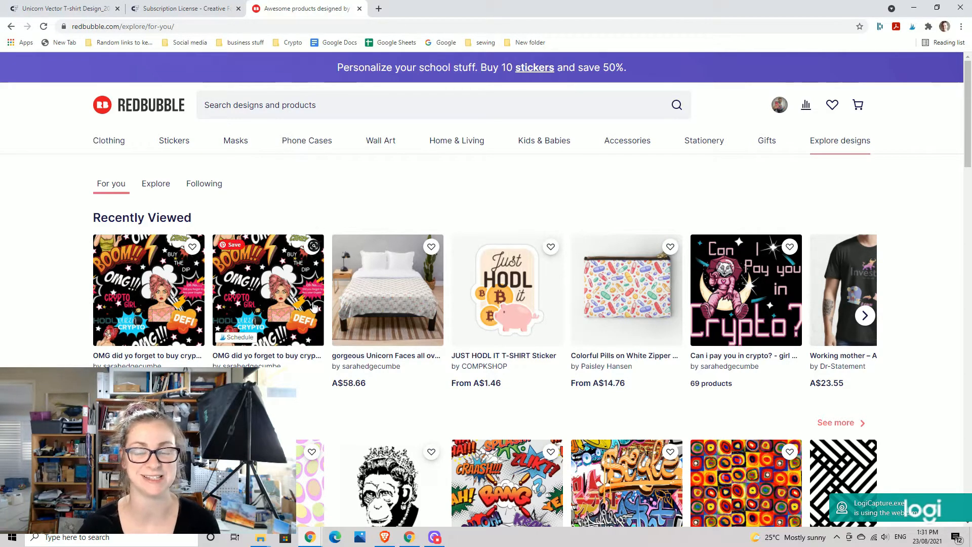
{"action": "scroll", "coordinate": [694, 329], "scroll_direction": "down", "scroll_amount": 5}
{"action": "scroll", "coordinate": [694, 329], "scroll_direction": "down", "scroll_amount": 4}
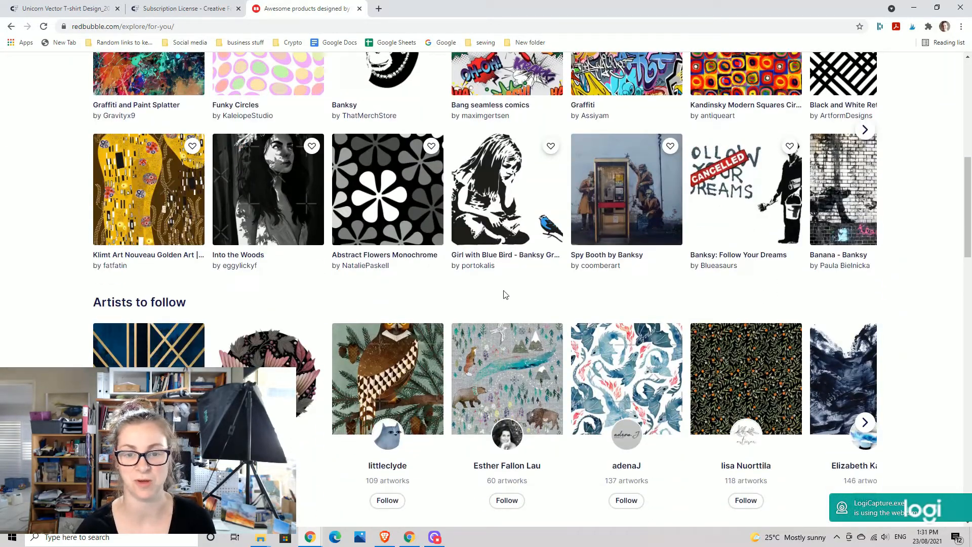
{"action": "scroll", "coordinate": [503, 294], "scroll_direction": "down", "scroll_amount": 5}
{"action": "scroll", "coordinate": [618, 370], "scroll_direction": "up", "scroll_amount": 12}
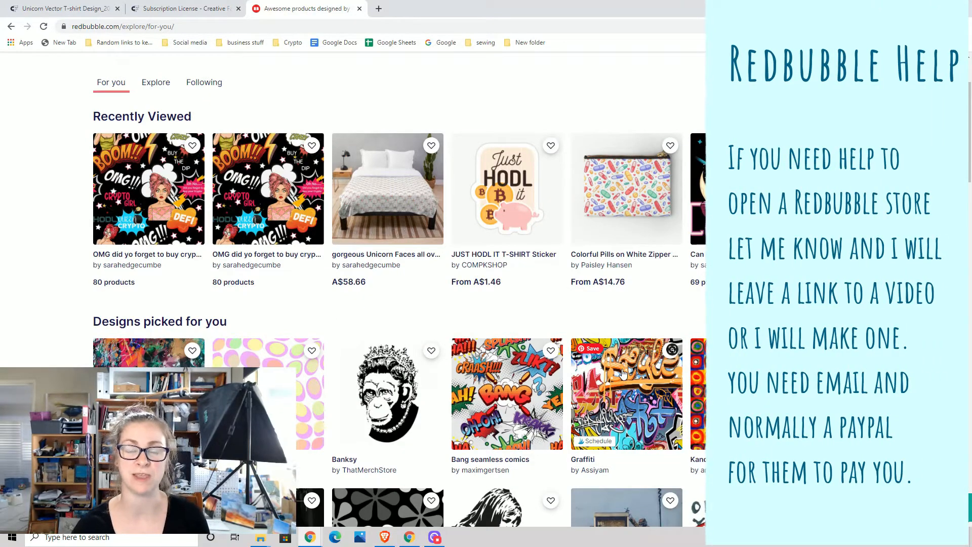
{"action": "scroll", "coordinate": [623, 374], "scroll_direction": "down", "scroll_amount": 7}
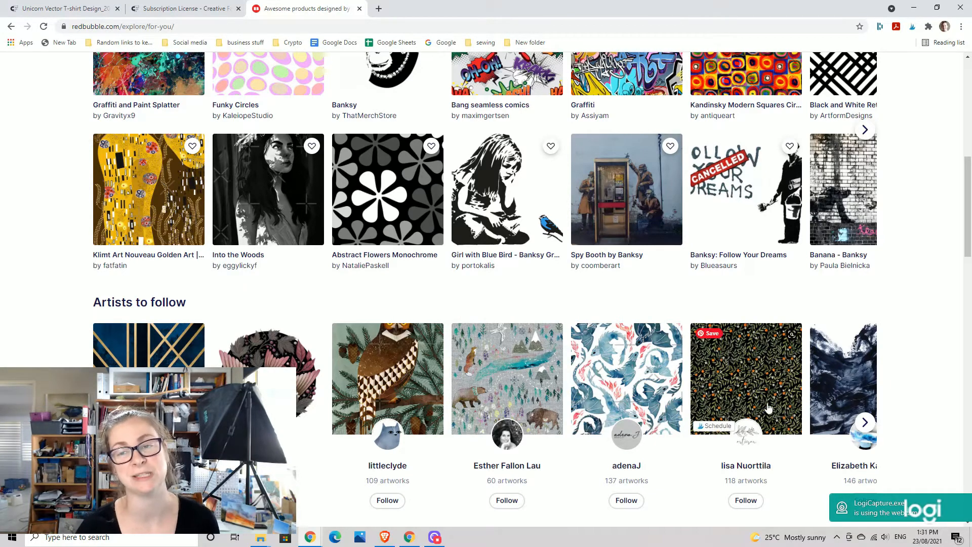
{"action": "scroll", "coordinate": [836, 203], "scroll_direction": "up", "scroll_amount": 9}
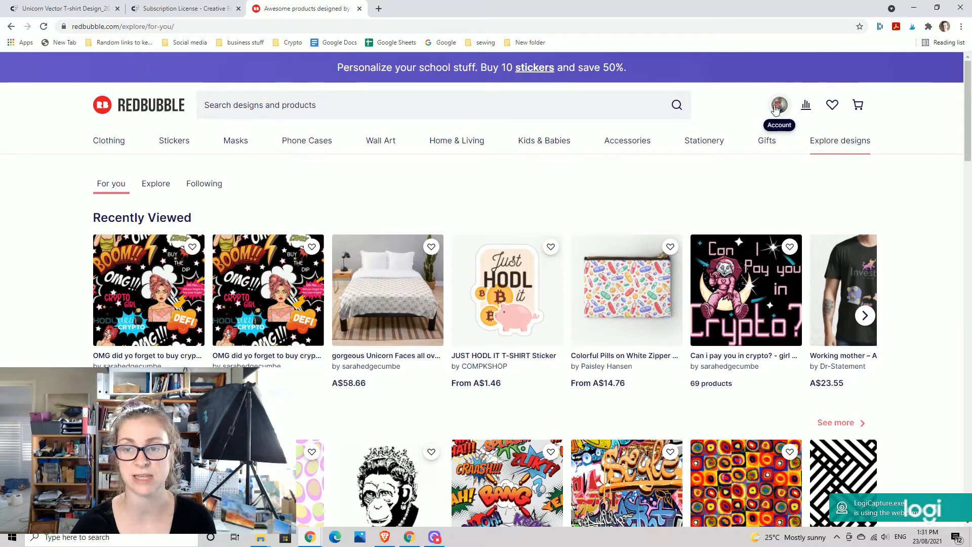
Add a new work to the Redbubble account by uploading the Unicorn Vector T-shirt Design_20 PNG from the unicorn folder.
{"action": "left_click", "coordinate": [776, 107]}
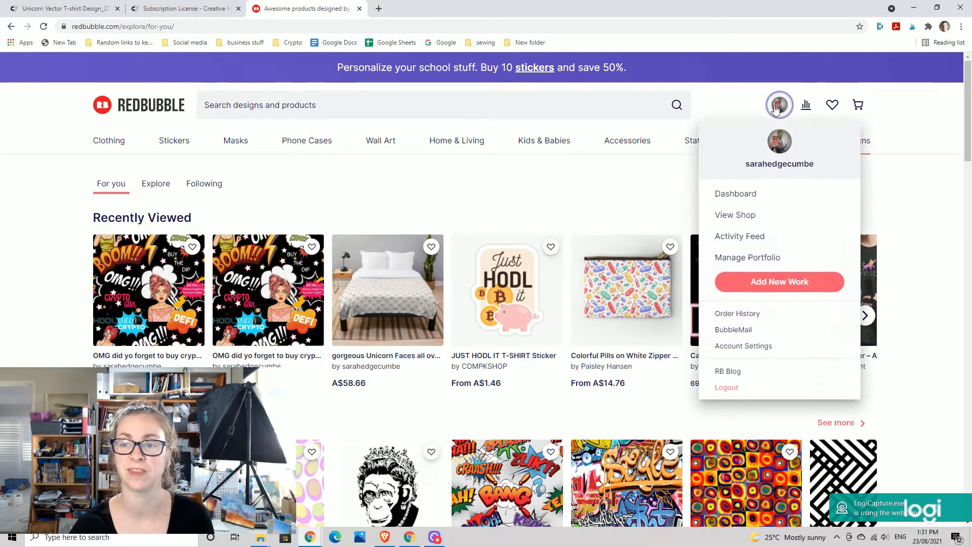
{"action": "left_click", "coordinate": [787, 287]}
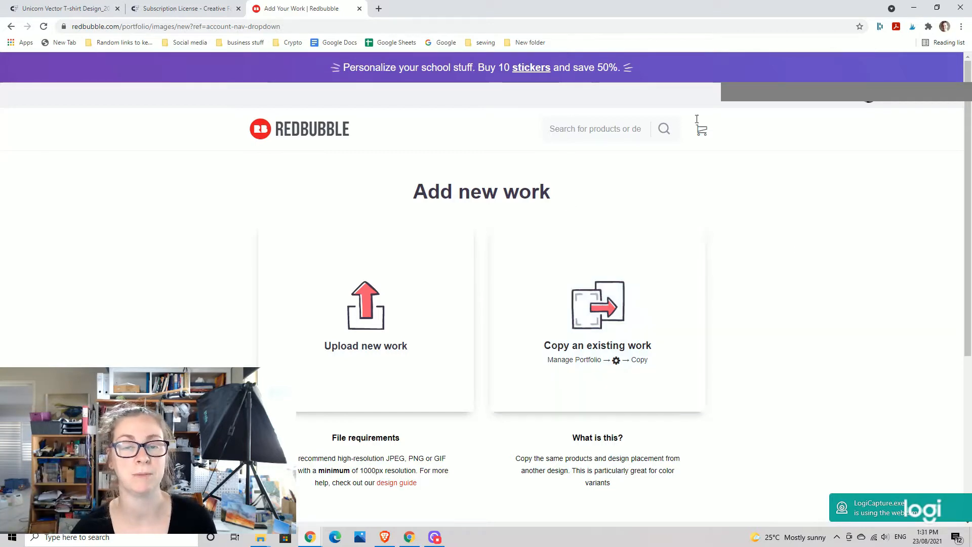
{"action": "left_click", "coordinate": [350, 316]}
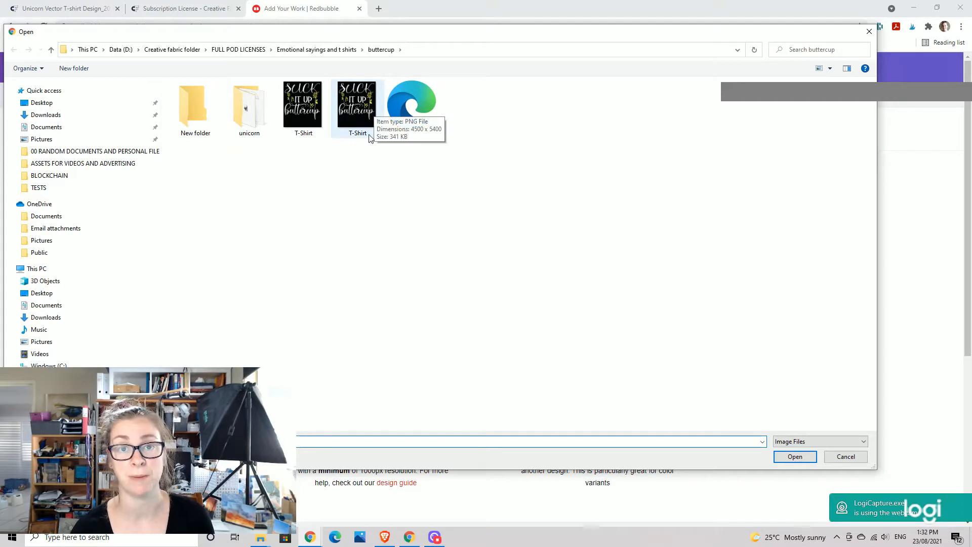
{"action": "double_click", "coordinate": [248, 114]}
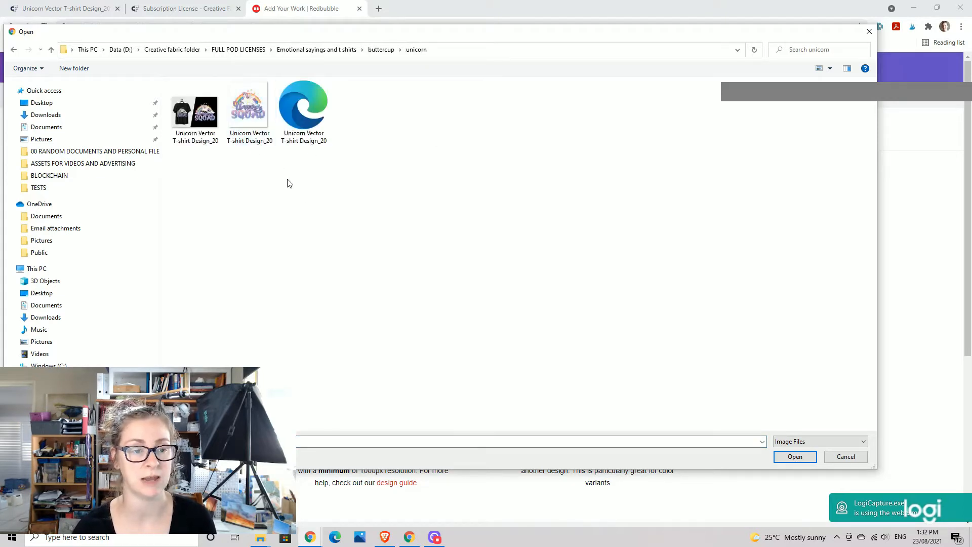
{"action": "left_click", "coordinate": [248, 109]}
{"action": "left_click", "coordinate": [795, 456]}
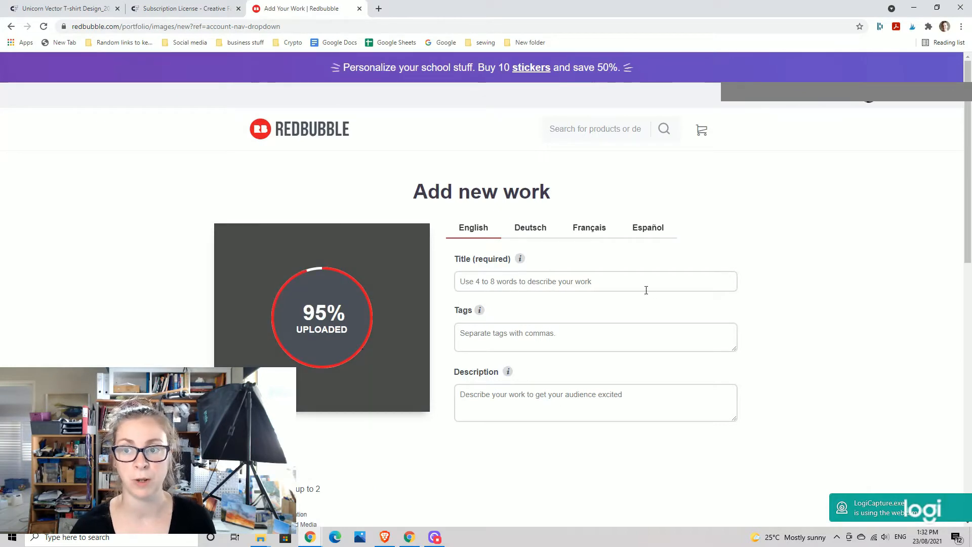
Examine how the uploaded unicorn design is placed on the product previews, from clothing and caps to shower curtains.
{"action": "mouse_move", "coordinate": [523, 261]}
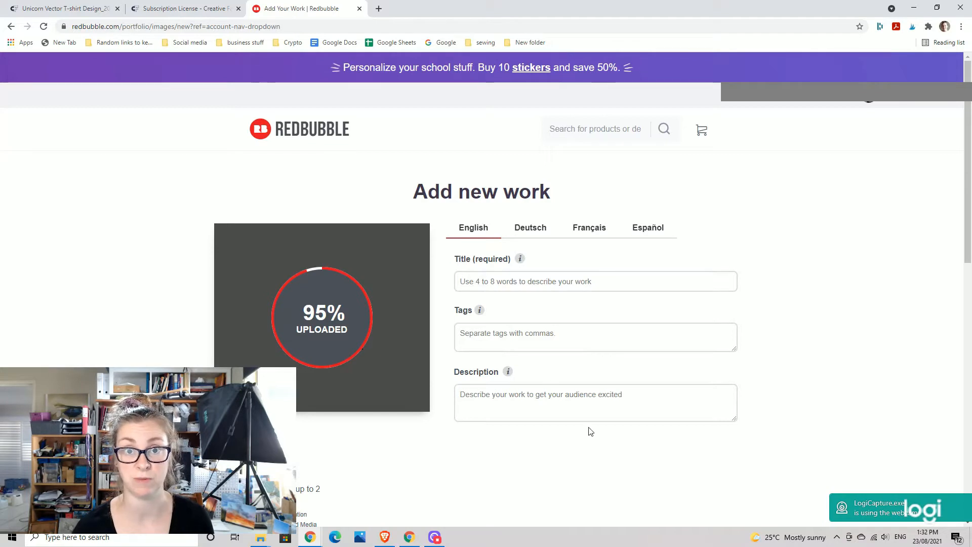
{"action": "scroll", "coordinate": [480, 269], "scroll_direction": "down", "scroll_amount": 1}
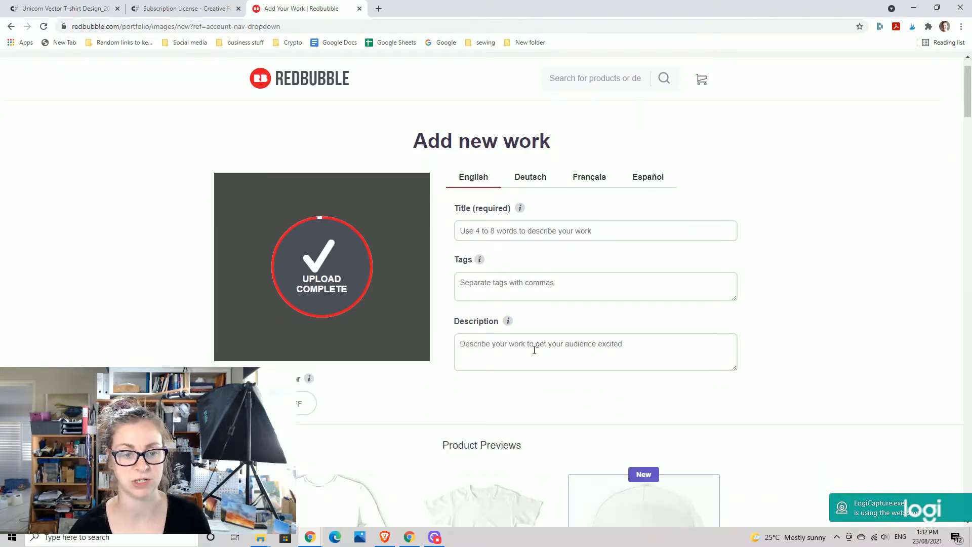
{"action": "scroll", "coordinate": [534, 350], "scroll_direction": "down", "scroll_amount": 4}
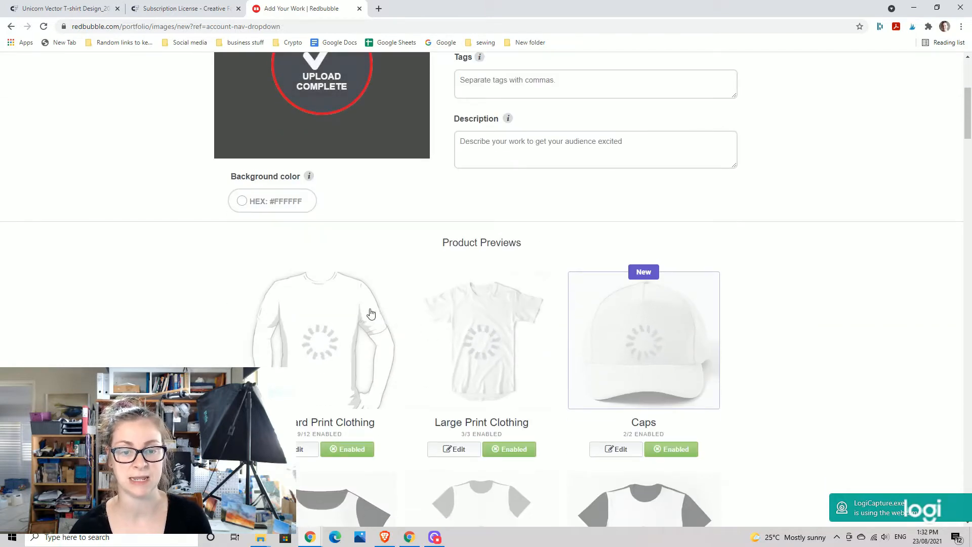
{"action": "scroll", "coordinate": [416, 327], "scroll_direction": "down", "scroll_amount": 5}
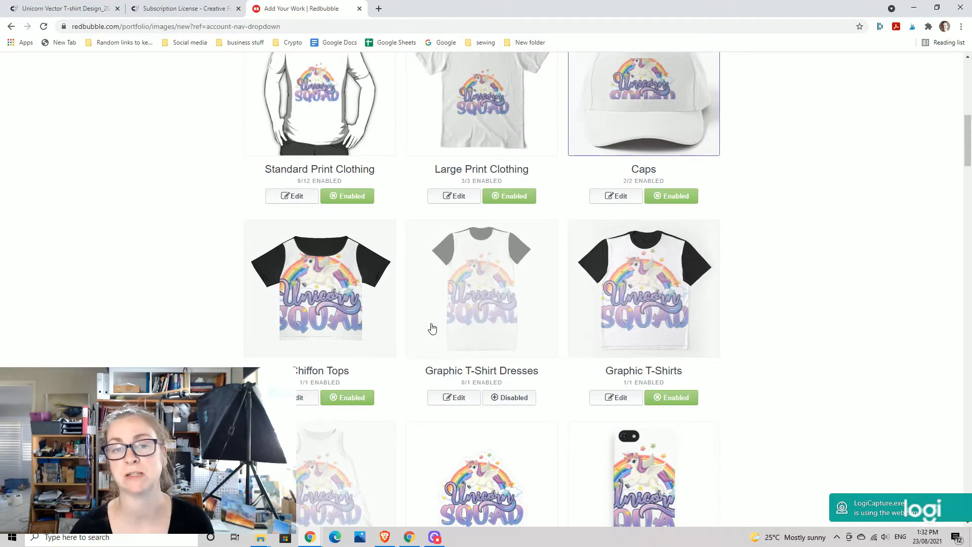
{"action": "scroll", "coordinate": [843, 352], "scroll_direction": "up", "scroll_amount": 5}
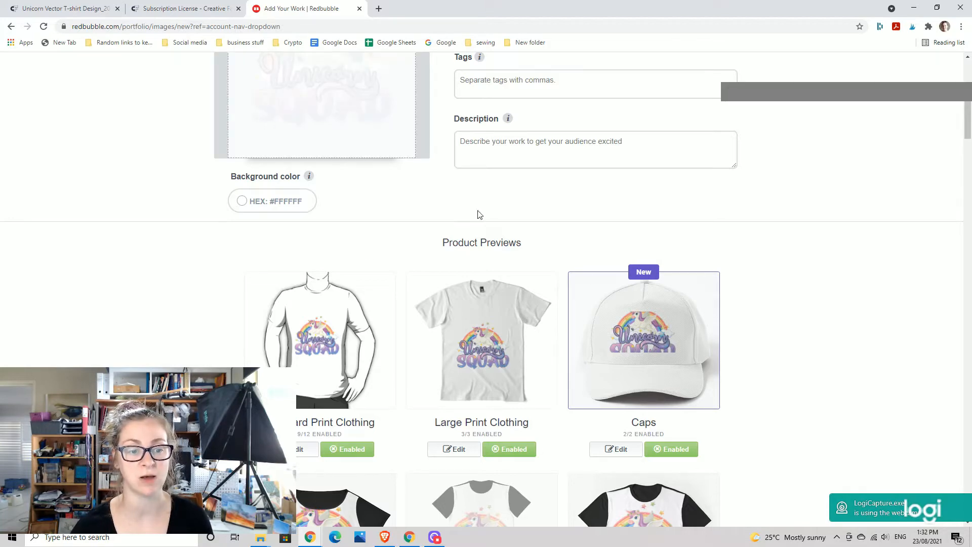
{"action": "scroll", "coordinate": [791, 391], "scroll_direction": "down", "scroll_amount": 10}
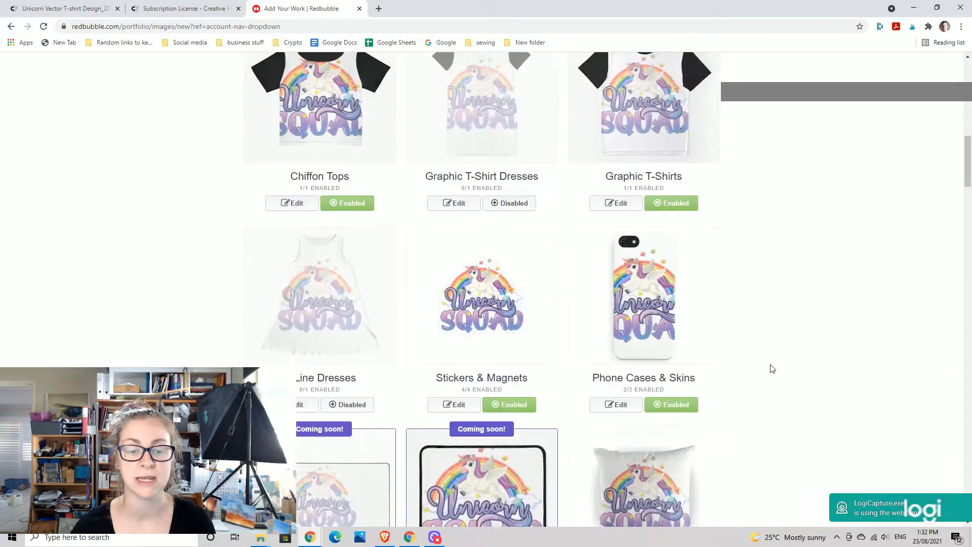
{"action": "scroll", "coordinate": [604, 366], "scroll_direction": "down", "scroll_amount": 5}
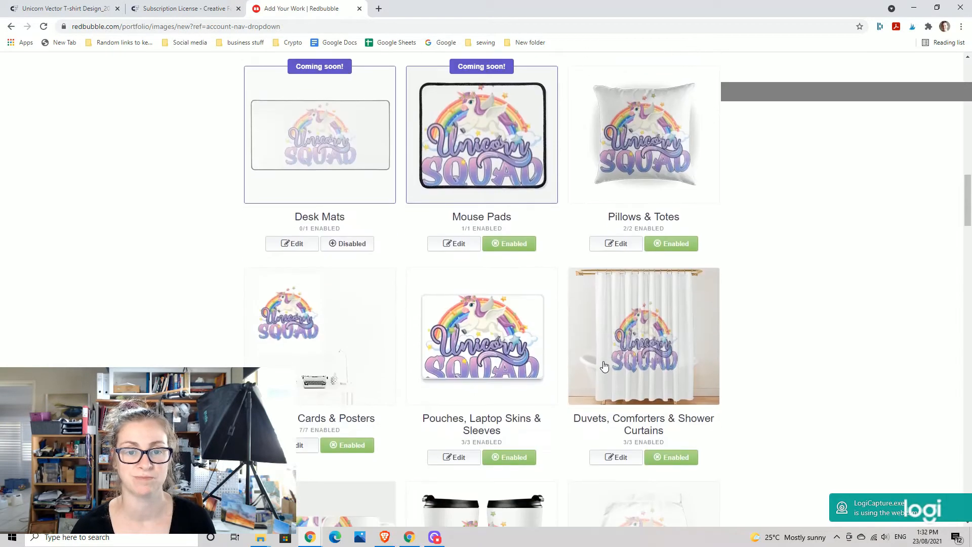
Set the work's background color for all products to black (#000000) and check it across the product previews.
{"action": "scroll", "coordinate": [606, 365], "scroll_direction": "up", "scroll_amount": 6}
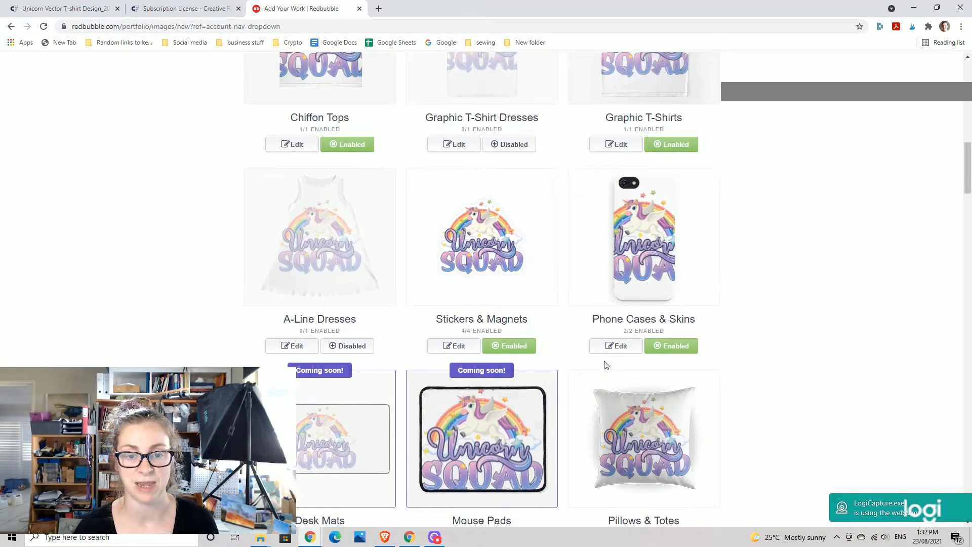
{"action": "scroll", "coordinate": [639, 340], "scroll_direction": "down", "scroll_amount": 2}
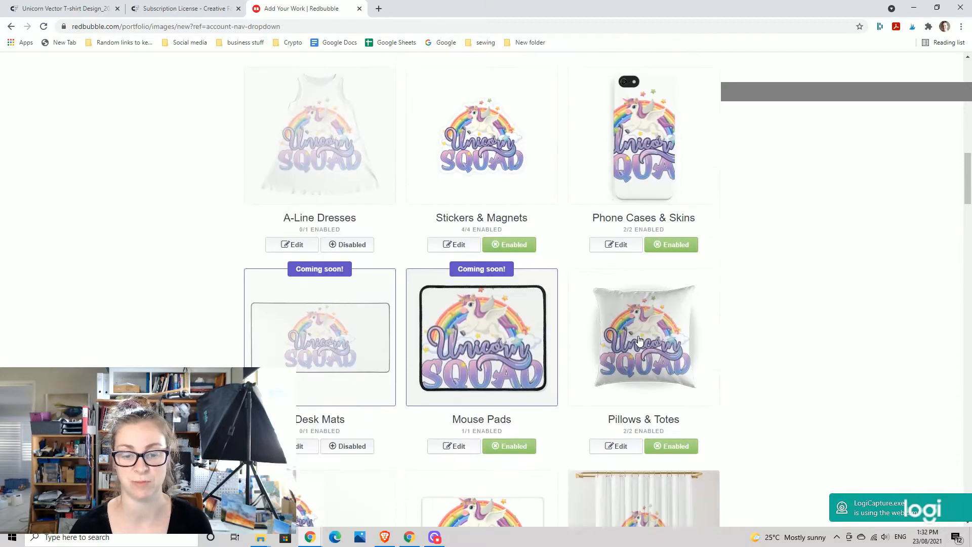
{"action": "scroll", "coordinate": [639, 341], "scroll_direction": "down", "scroll_amount": 3}
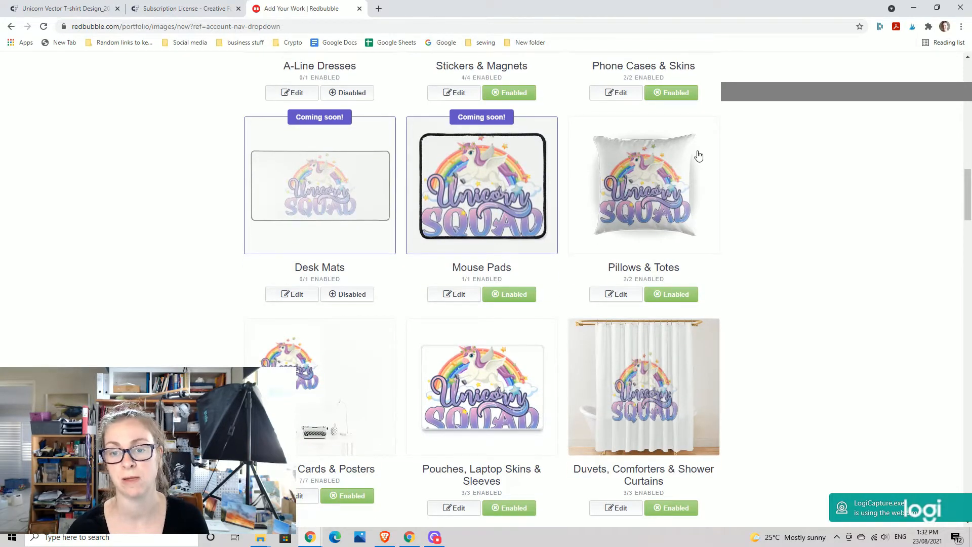
{"action": "scroll", "coordinate": [694, 280], "scroll_direction": "down", "scroll_amount": 6}
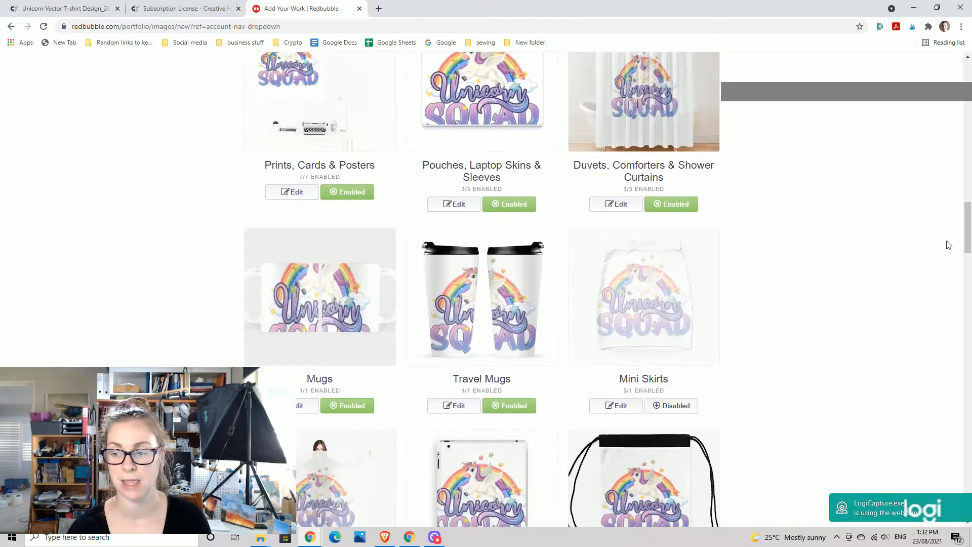
{"action": "left_click_drag", "start_coordinate": [968, 242], "coordinate": [968, 96]}
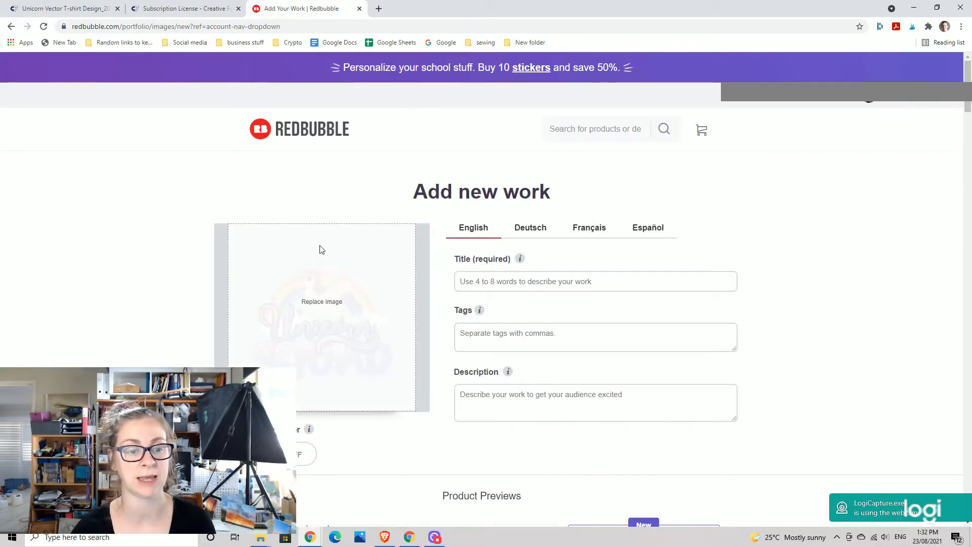
{"action": "left_click", "coordinate": [284, 454]}
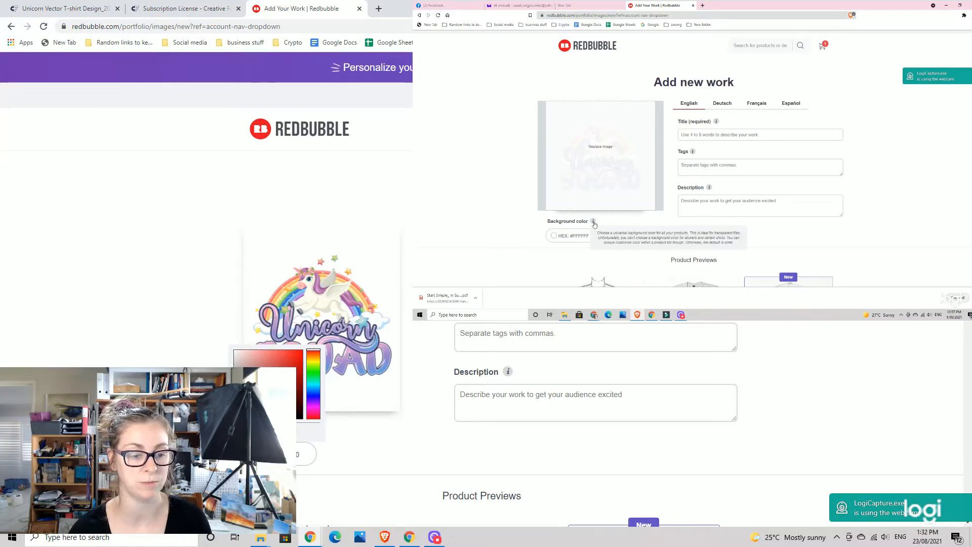
{"action": "left_click", "coordinate": [288, 454]}
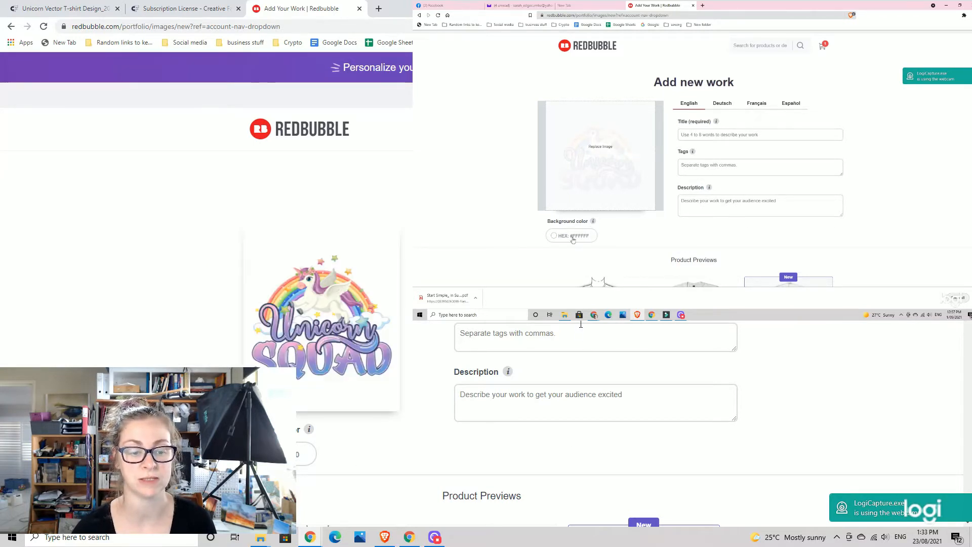
{"action": "scroll", "coordinate": [580, 325], "scroll_direction": "down", "scroll_amount": 5}
{"action": "scroll", "coordinate": [442, 397], "scroll_direction": "down", "scroll_amount": 3}
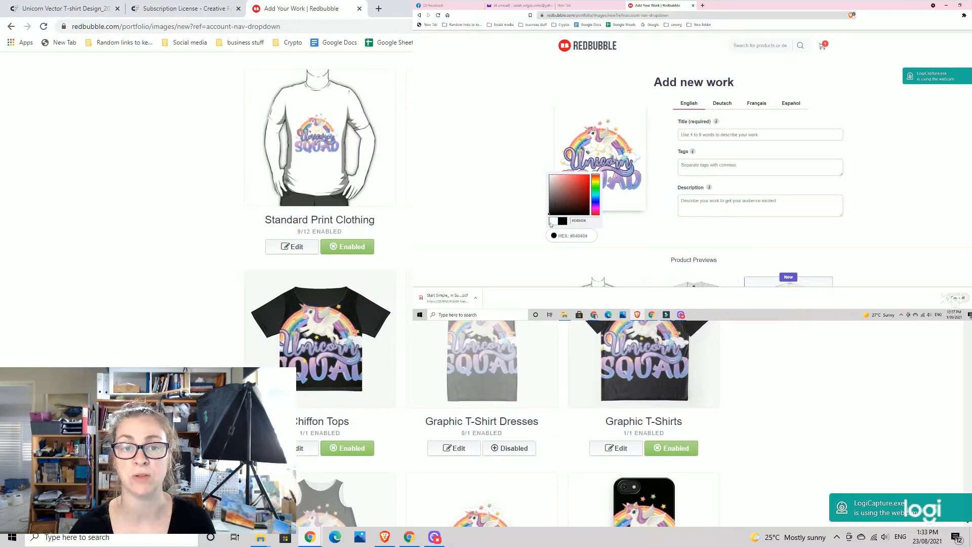
{"action": "scroll", "coordinate": [324, 304], "scroll_direction": "up", "scroll_amount": 5}
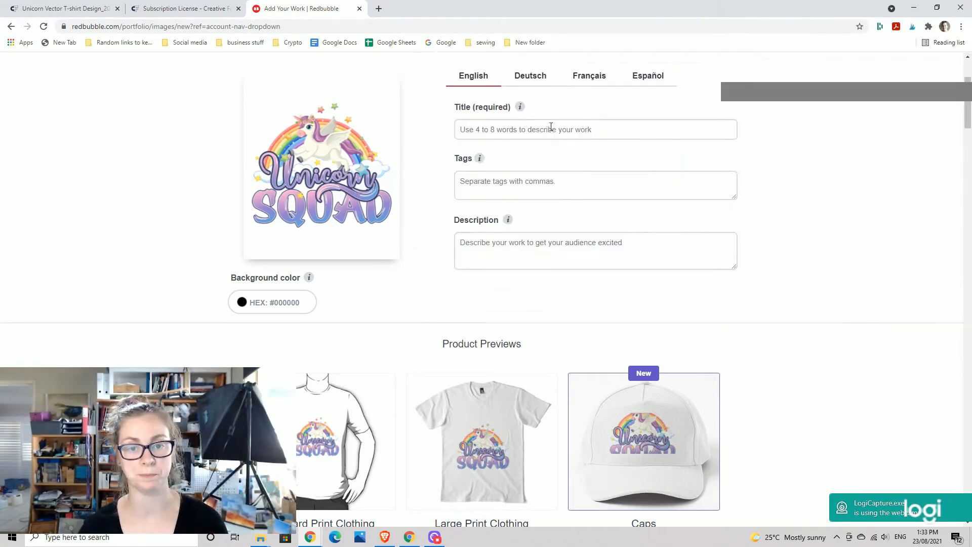
{"action": "scroll", "coordinate": [557, 263], "scroll_direction": "down", "scroll_amount": 4}
{"action": "scroll", "coordinate": [540, 197], "scroll_direction": "up", "scroll_amount": 5}
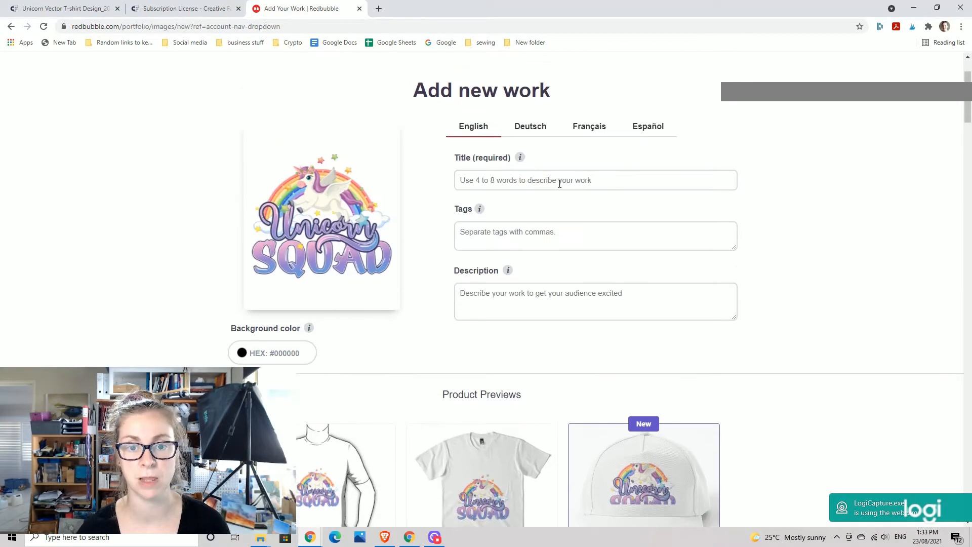
Enter "Unicorn squad kids design" as the title of the new work.
{"action": "left_click", "coordinate": [577, 180]}
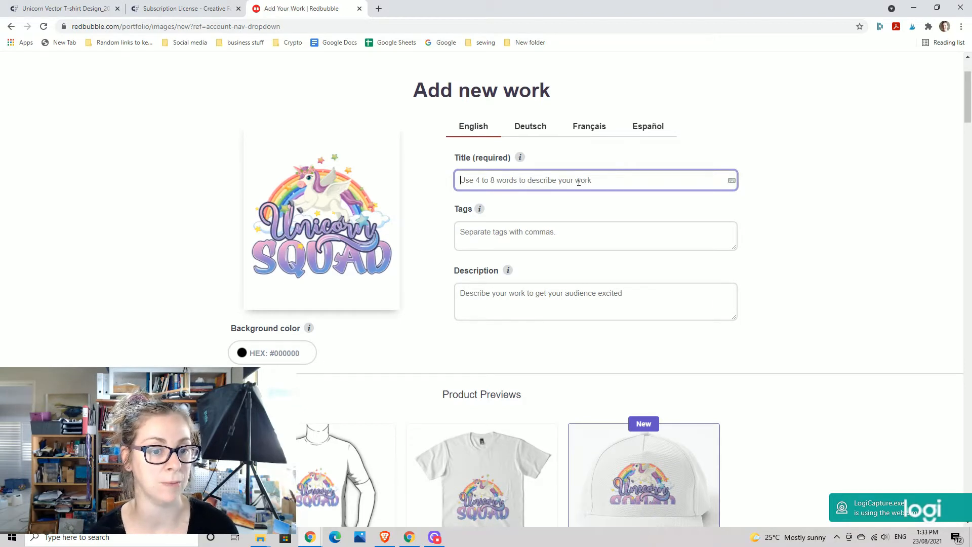
{"action": "type", "text": "Unicorn squad kids "}
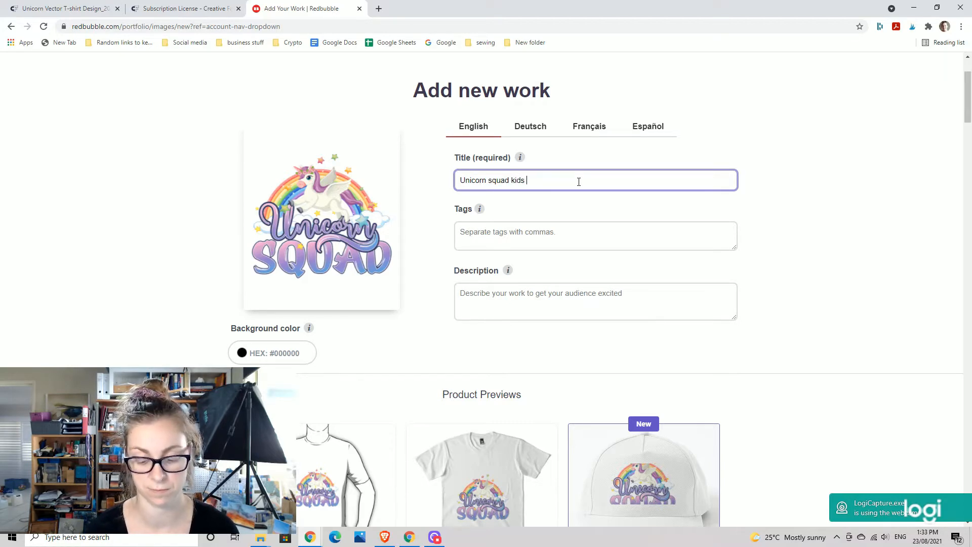
{"action": "type", "text": "design"}
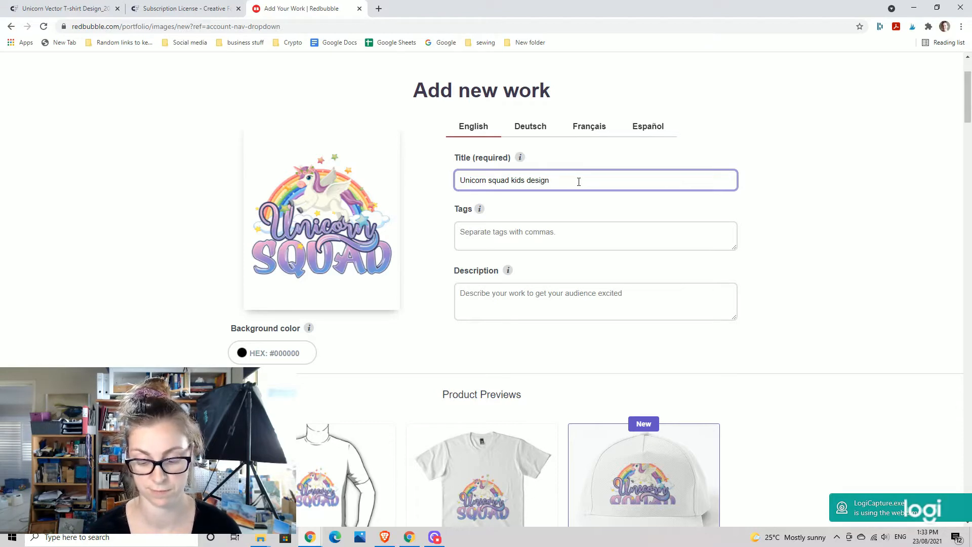
Enter the comma-separated tags kids, unicorn, cartoon, rainbow and suicorn squad for the work.
{"action": "left_click", "coordinate": [484, 232]}
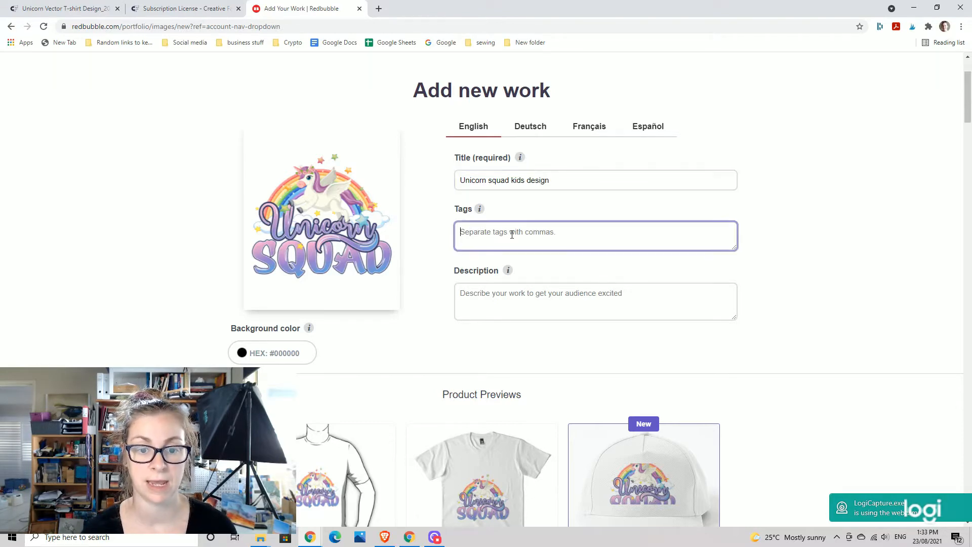
{"action": "mouse_move", "coordinate": [485, 212]}
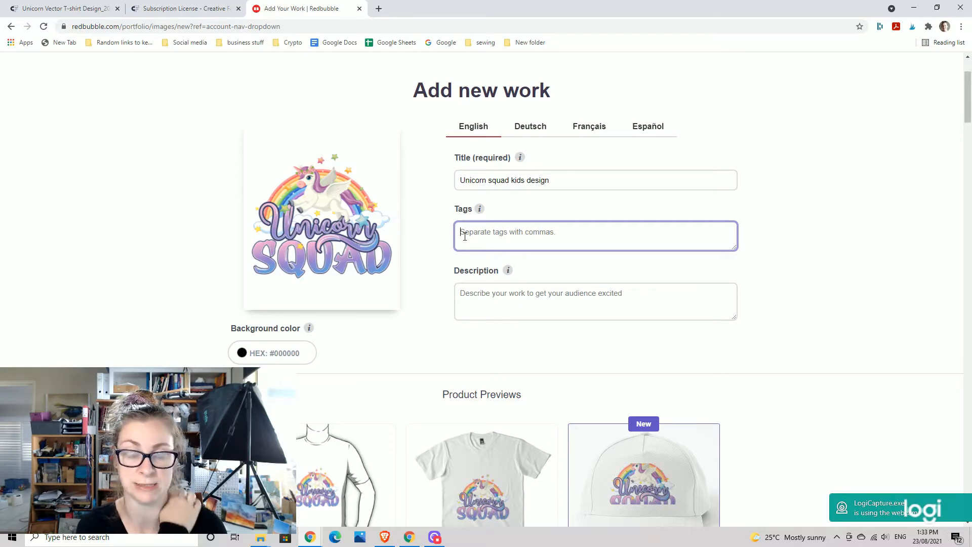
{"action": "type", "text": "kids,"}
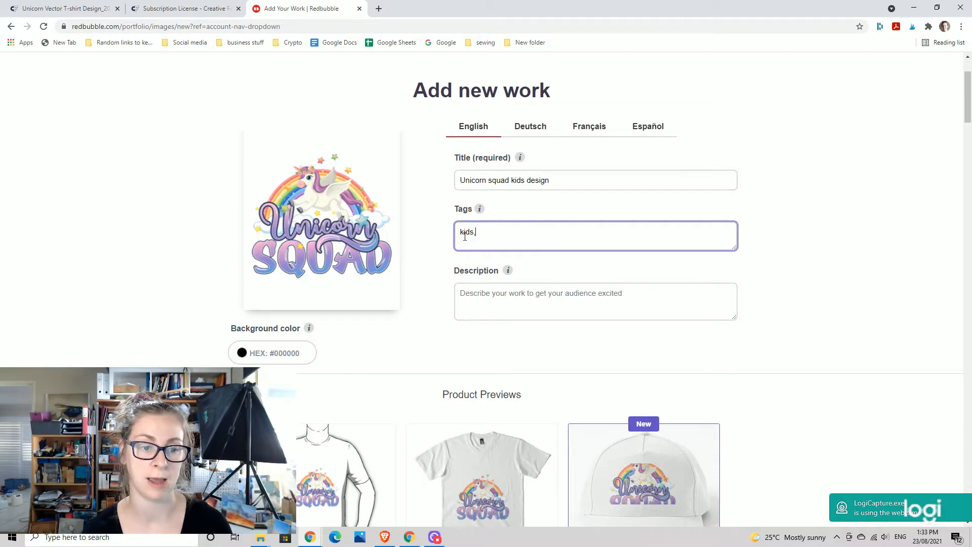
{"action": "type", "text": " u"}
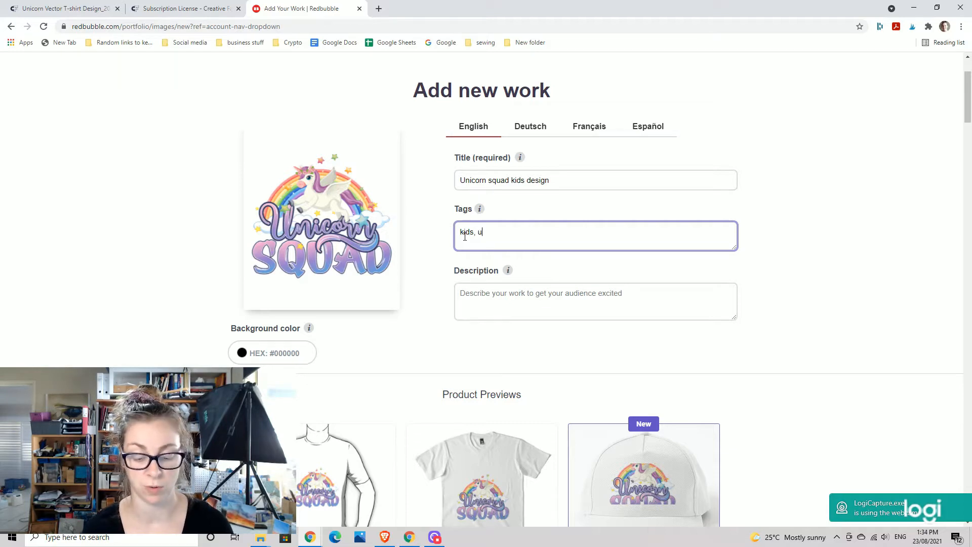
{"action": "type", "text": "nicorn, cartoon,"}
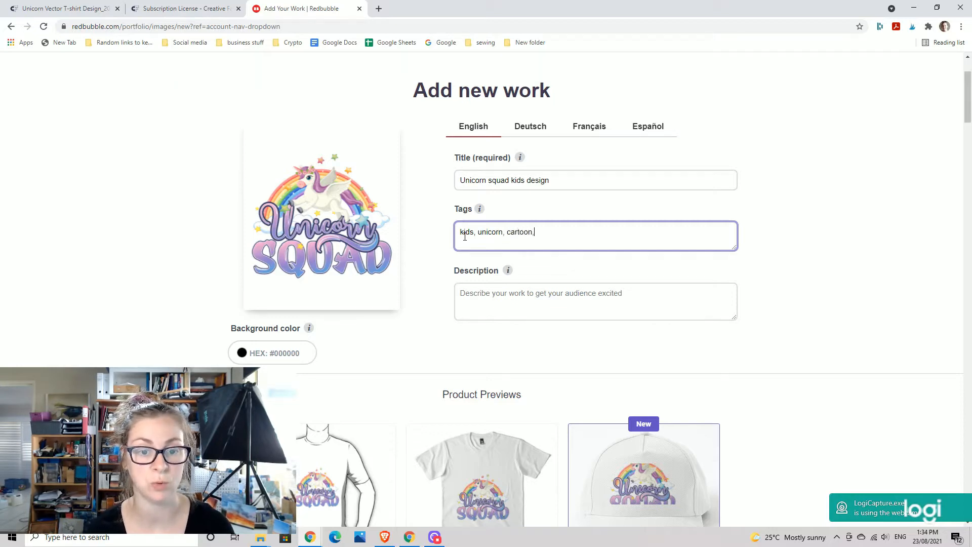
{"action": "type", "text": " rainbow,"}
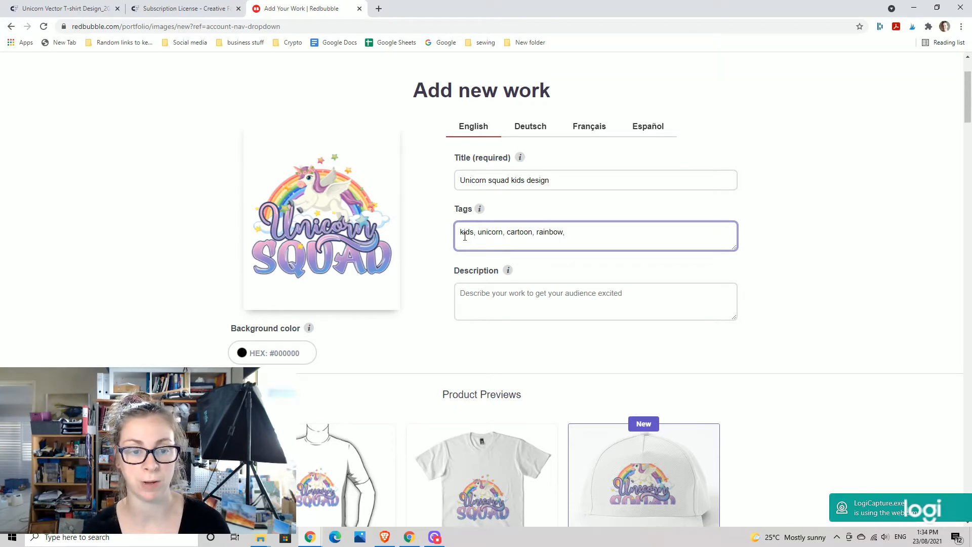
{"action": "type", "text": "sui"}
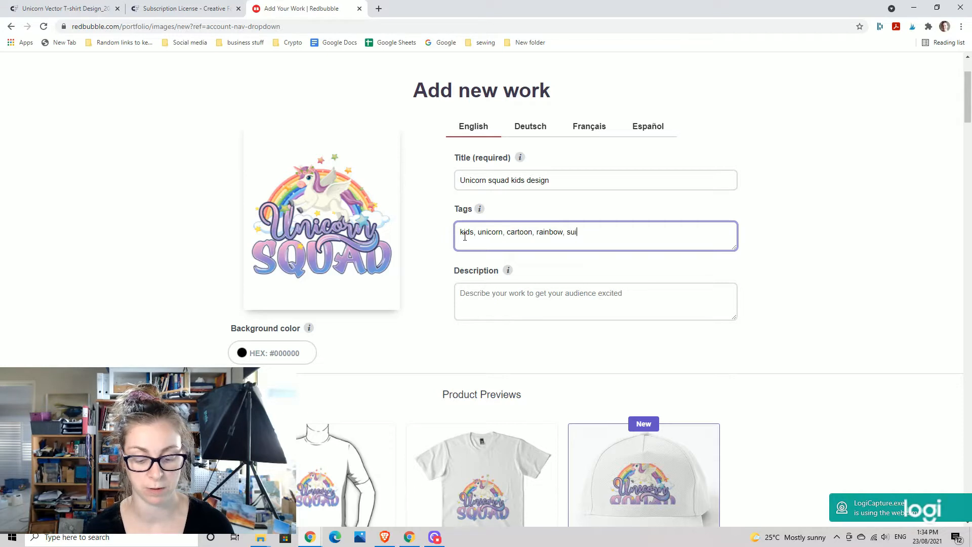
{"action": "type", "text": "corn squad,"}
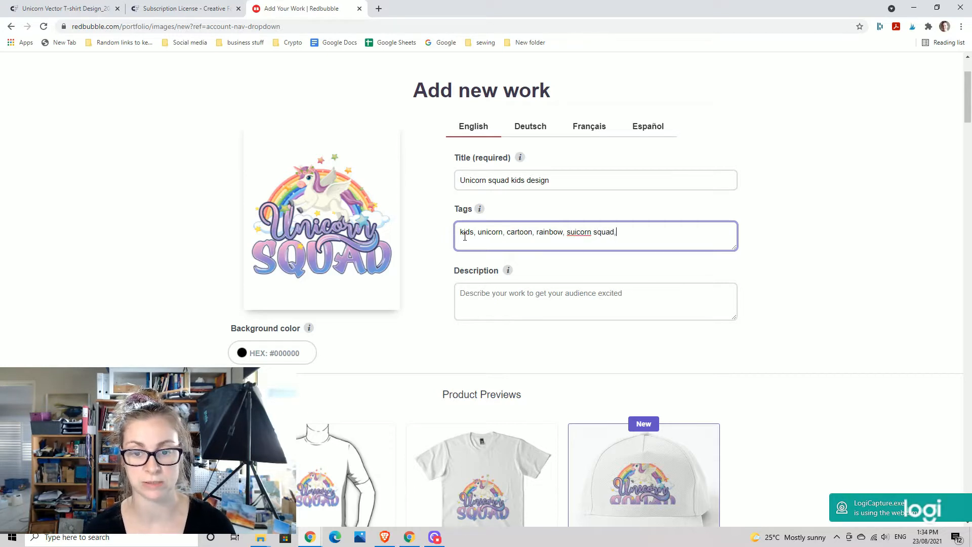
Correct the misspelled word "suicorn" in the last tag to "unicorn".
{"action": "right_click", "coordinate": [577, 236]}
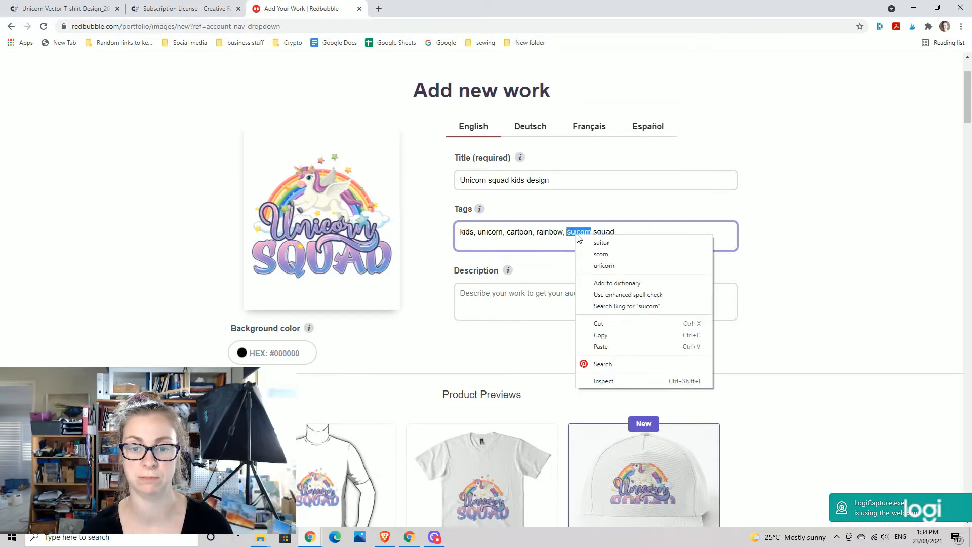
{"action": "left_click", "coordinate": [604, 381]}
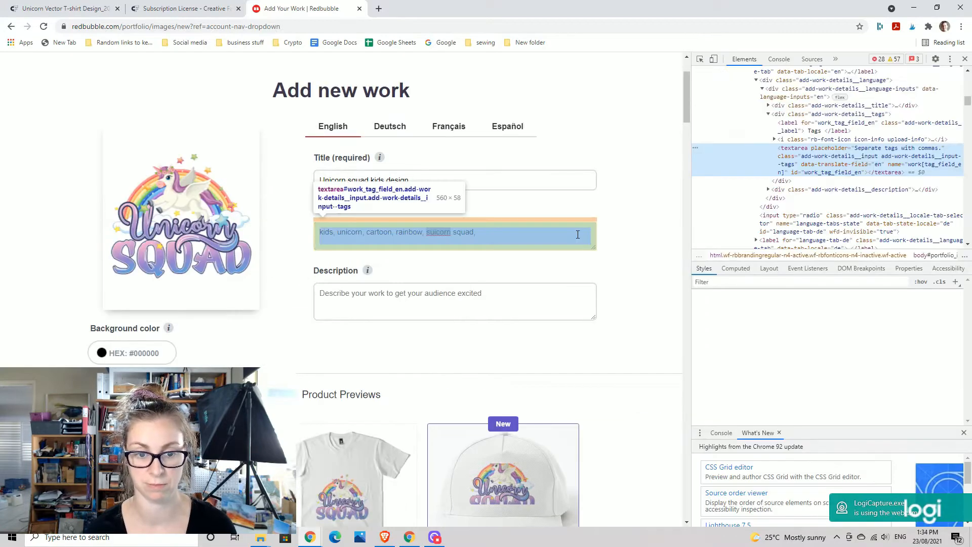
{"action": "left_click", "coordinate": [965, 58]}
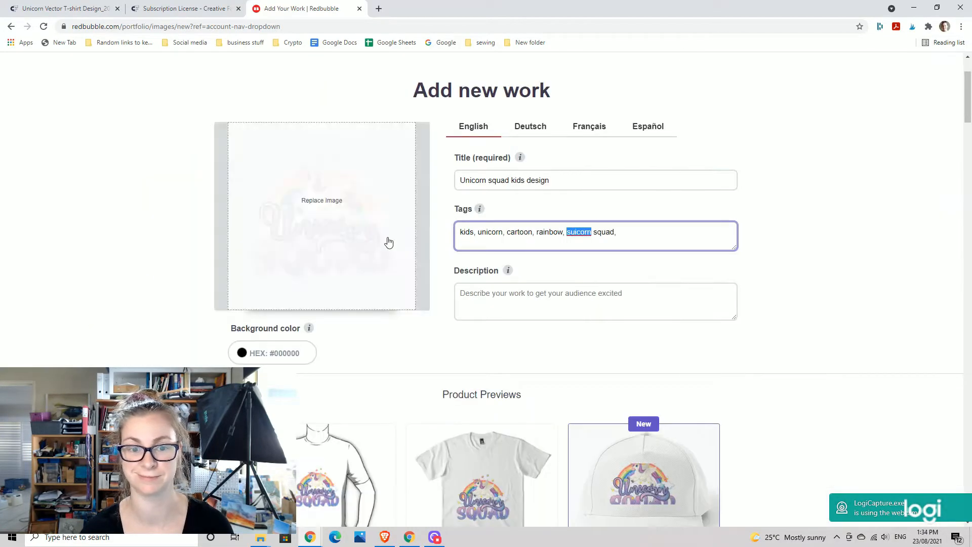
{"action": "left_click", "coordinate": [574, 236]}
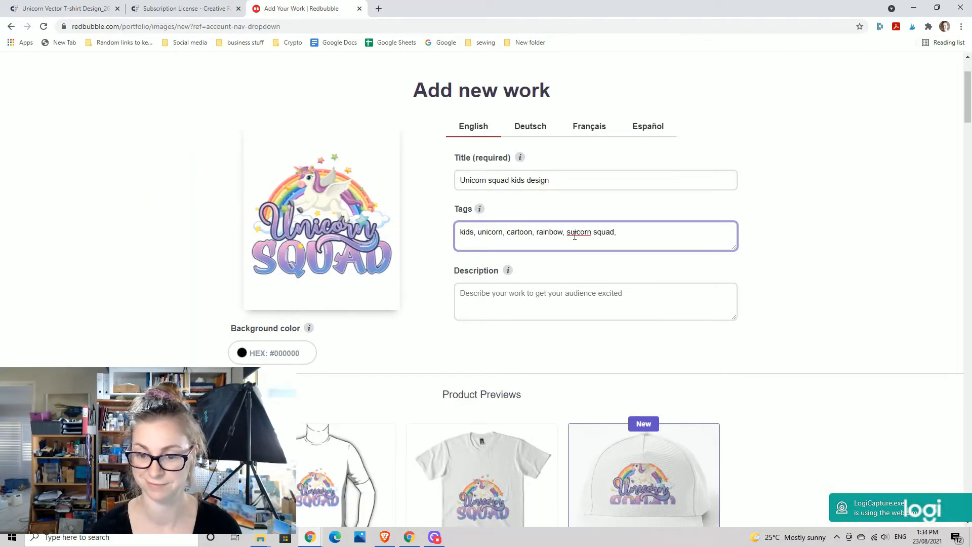
{"action": "left_click_drag", "start_coordinate": [591, 233], "coordinate": [567, 233]}
{"action": "type", "text": "unicorn"}
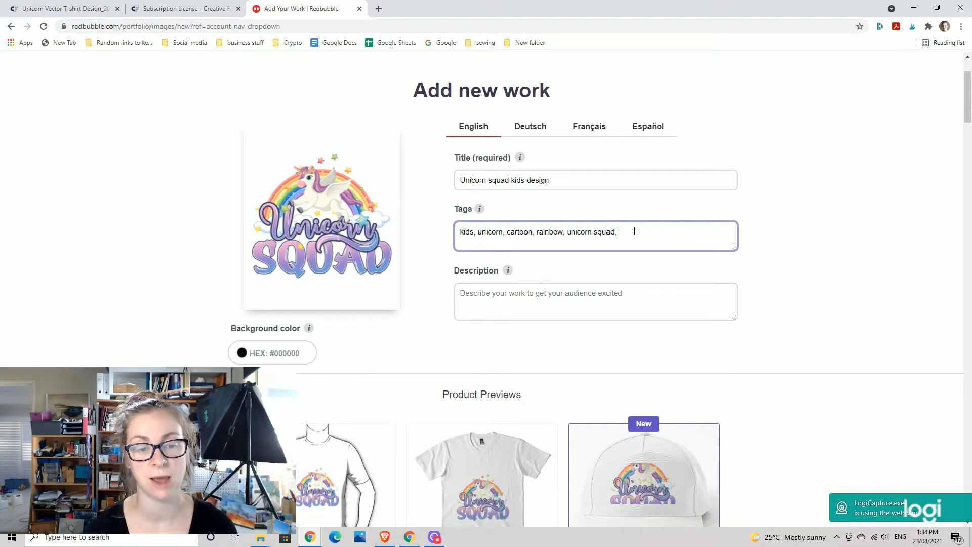
Add the tags bright, purple and sparkle to the end of the tag list.
{"action": "type", "text": "bright,"}
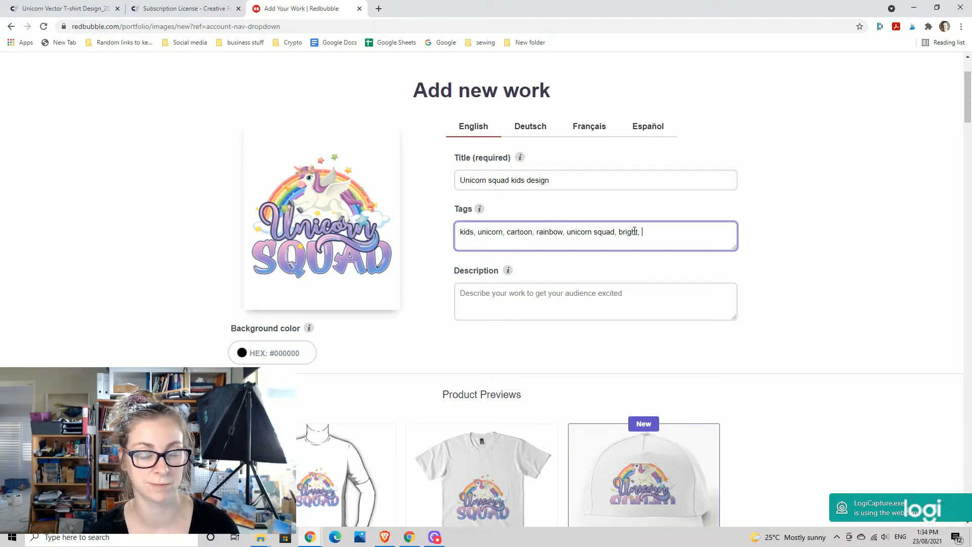
{"action": "type", "text": "o"}
{"action": "type", "text": "pu"}
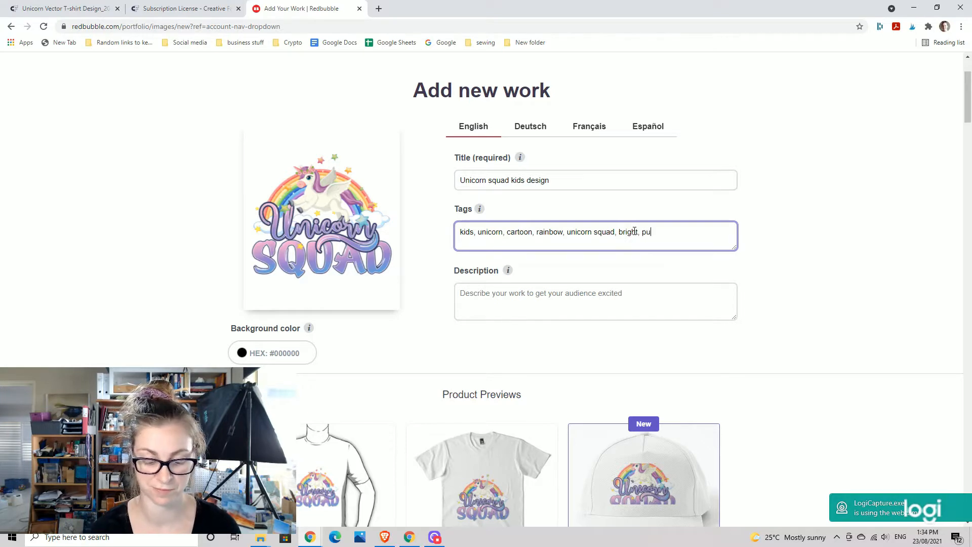
{"action": "type", "text": "rple, sparkle,"}
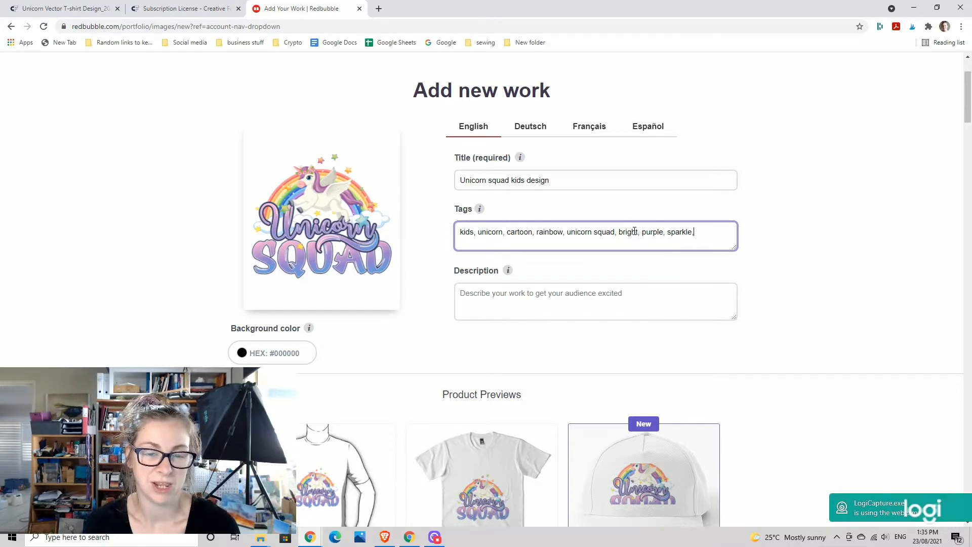
Begin the description with "Unicorn squad design for cool kids, a pretty unicorn under a rainbow with the text", followed by an opening quotation mark.
{"action": "left_click", "coordinate": [505, 310]}
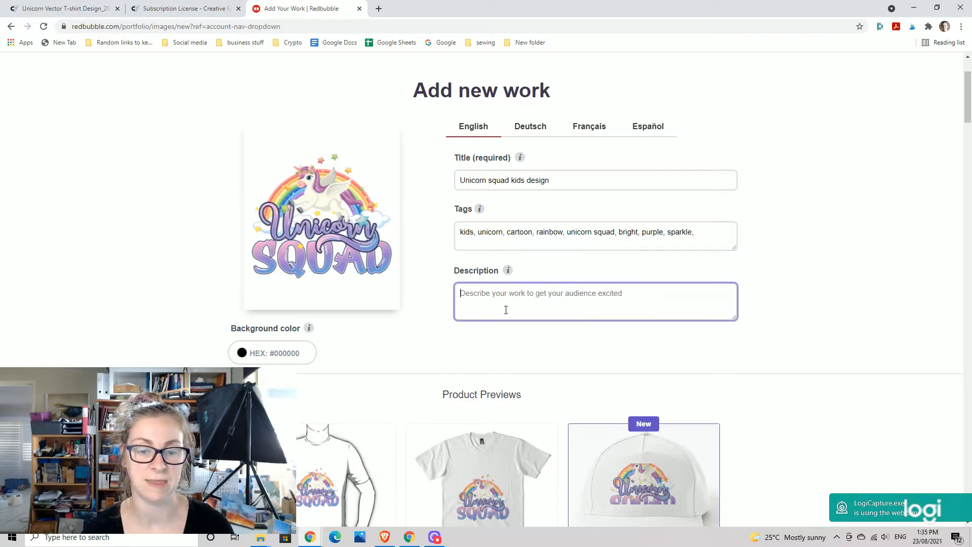
{"action": "mouse_move", "coordinate": [508, 272]}
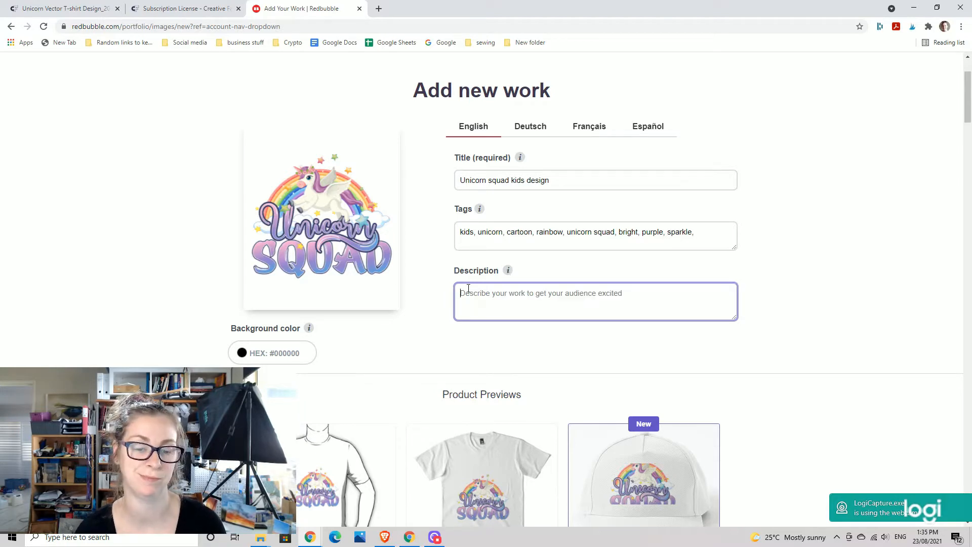
{"action": "scroll", "coordinate": [582, 377], "scroll_direction": "down", "scroll_amount": 2}
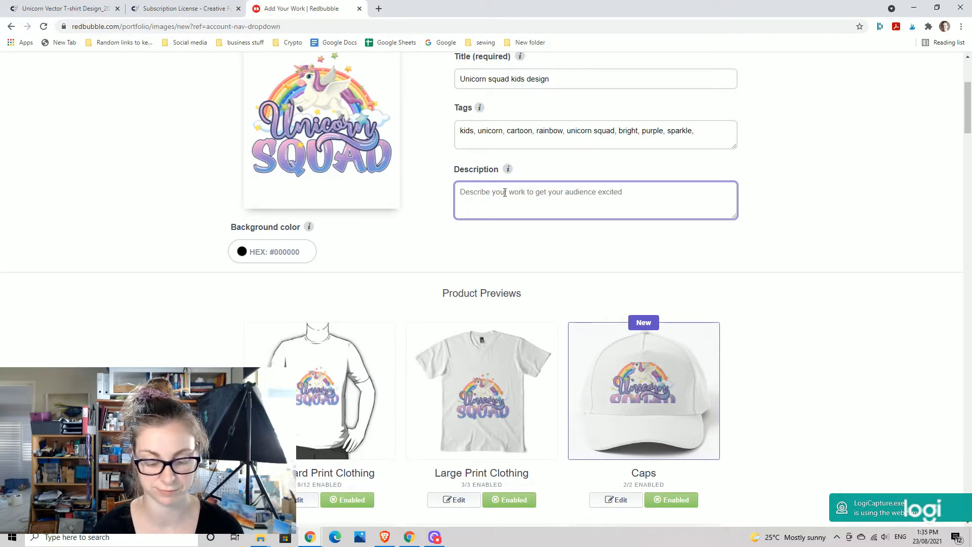
{"action": "type", "text": "Unicorn squad design for cool kids, a pretty unicorn uncer"}
{"action": "key", "text": "BackSpace"}
{"action": "key", "text": "BackSpace"}
{"action": "key", "text": "BackSpace"}
{"action": "key", "text": "BackSpace"}
{"action": "type", "text": "der a rainbow with the text \"unicirn squd\" po"}
{"action": "key", "text": "BackSpace"}
{"action": "key", "text": "BackSpace"}
{"action": "key", "text": "BackSpace"}
{"action": "key", "text": "BackSpace"}
{"action": "key", "text": "BackSpace"}
{"action": "key", "text": "BackSpace"}
{"action": "key", "text": "BackSpace"}
{"action": "key", "text": "BackSpace"}
{"action": "key", "text": "BackSpace"}
{"action": "key", "text": "BackSpace"}
{"action": "key", "text": "BackSpace"}
{"action": "key", "text": "BackSpace"}
{"action": "key", "text": "BackSpace"}
{"action": "key", "text": "BackSpace"}
{"action": "key", "text": "BackSpace"}
{"action": "key", "text": "BackSpace"}
Complete the description with "unicorn squad", "Perfect for your little one or maybe yourself." and "Thanks for looking", signed with the artist's first name.
{"action": "type", "text": "unicorn squad\". Perfect for your little one or maybe yourself. Thanks for looking Sarah. I have lots of kids designs please"}
{"action": "key", "text": "BackSpace"}
{"action": "key", "text": "BackSpace"}
{"action": "key", "text": "BackSpace"}
{"action": "key", "text": "BackSpace"}
{"action": "key", "text": "BackSpace"}
{"action": "key", "text": "BackSpace"}
{"action": "key", "text": "BackSpace"}
{"action": "key", "text": "BackSpace"}
{"action": "key", "text": "BackSpace"}
{"action": "key", "text": "BackSpace"}
{"action": "key", "text": "BackSpace"}
{"action": "key", "text": "BackSpace"}
{"action": "key", "text": "BackSpace"}
{"action": "key", "text": "BackSpace"}
{"action": "key", "text": "BackSpace"}
{"action": "key", "text": "BackSpace"}
{"action": "key", "text": "BackSpace"}
{"action": "key", "text": "BackSpace"}
{"action": "key", "text": "BackSpace"}
{"action": "key", "text": "BackSpace"}
{"action": "key", "text": "BackSpace"}
{"action": "key", "text": "BackSpace"}
{"action": "key", "text": "BackSpace"}
{"action": "key", "text": "BackSpace"}
{"action": "key", "text": "BackSpace"}
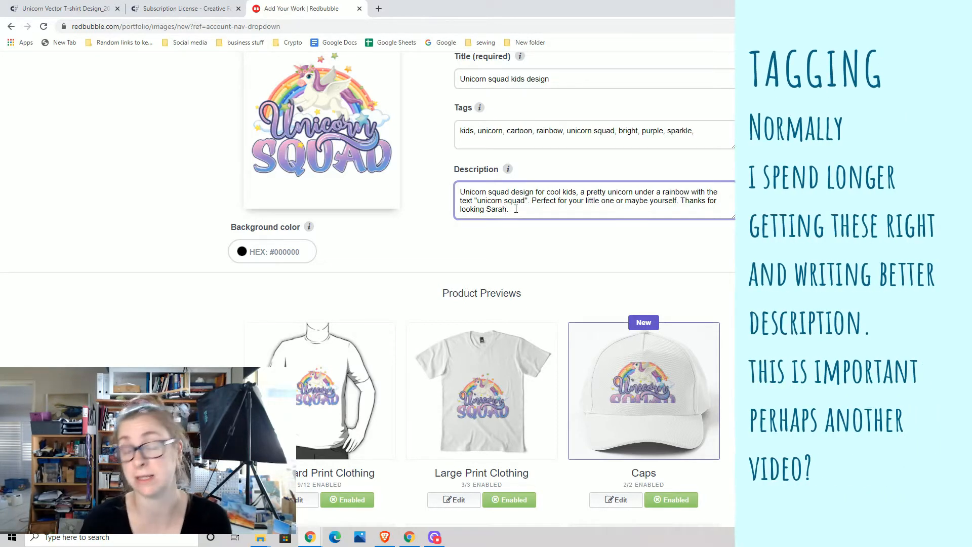
Open the Standard Print Clothing settings and enable Kids Clothes in the product availability list.
{"action": "scroll", "coordinate": [429, 366], "scroll_direction": "down", "scroll_amount": 1}
{"action": "scroll", "coordinate": [429, 366], "scroll_direction": "down", "scroll_amount": 3}
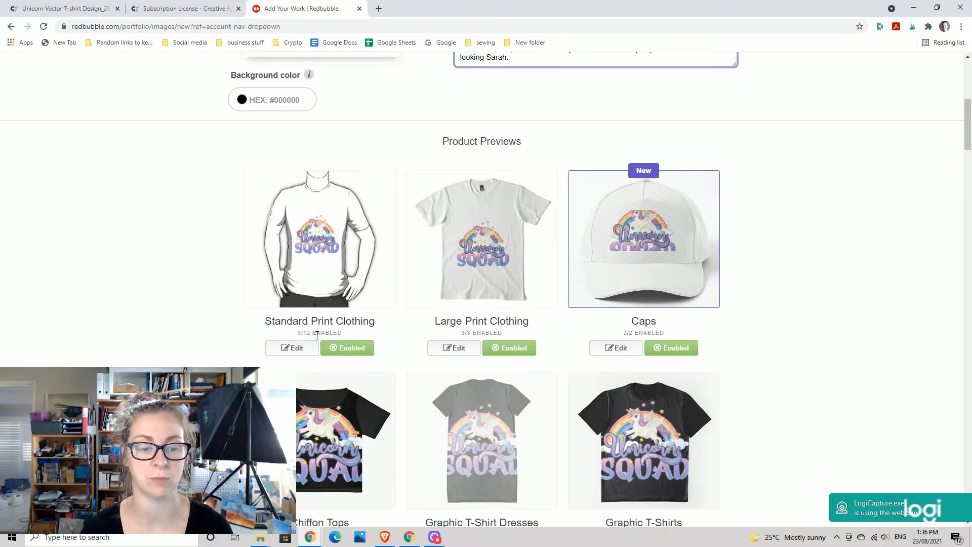
{"action": "left_click", "coordinate": [293, 355]}
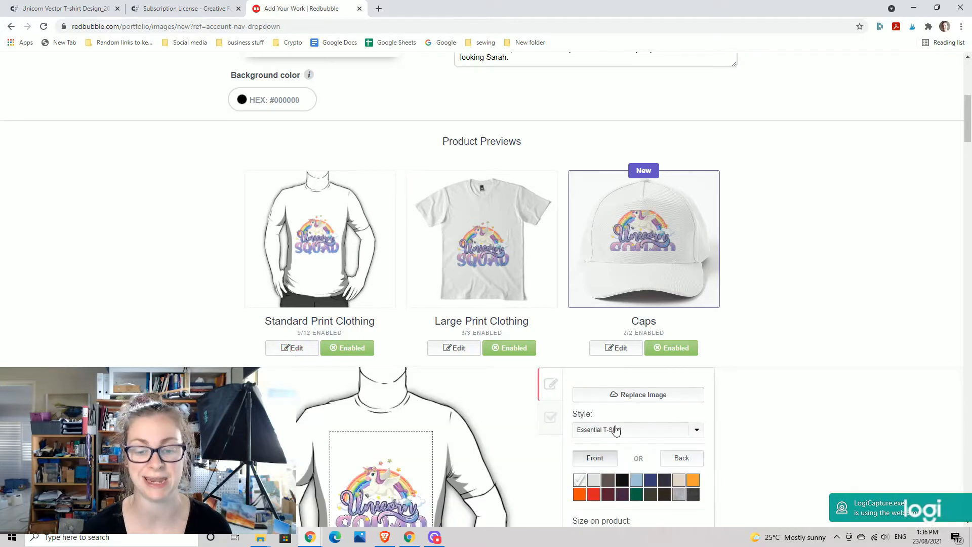
{"action": "scroll", "coordinate": [560, 347], "scroll_direction": "down", "scroll_amount": 3}
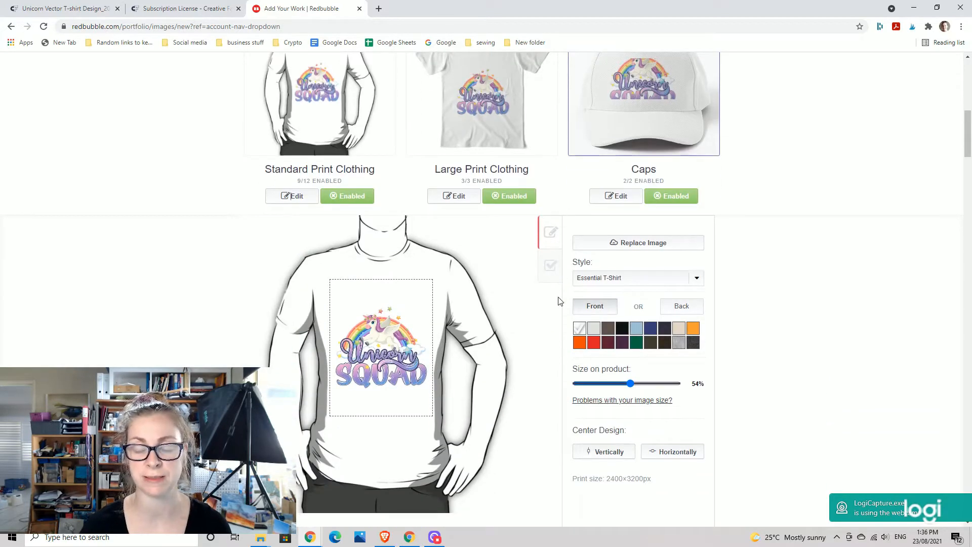
{"action": "left_click", "coordinate": [552, 277]}
{"action": "left_click", "coordinate": [578, 265]}
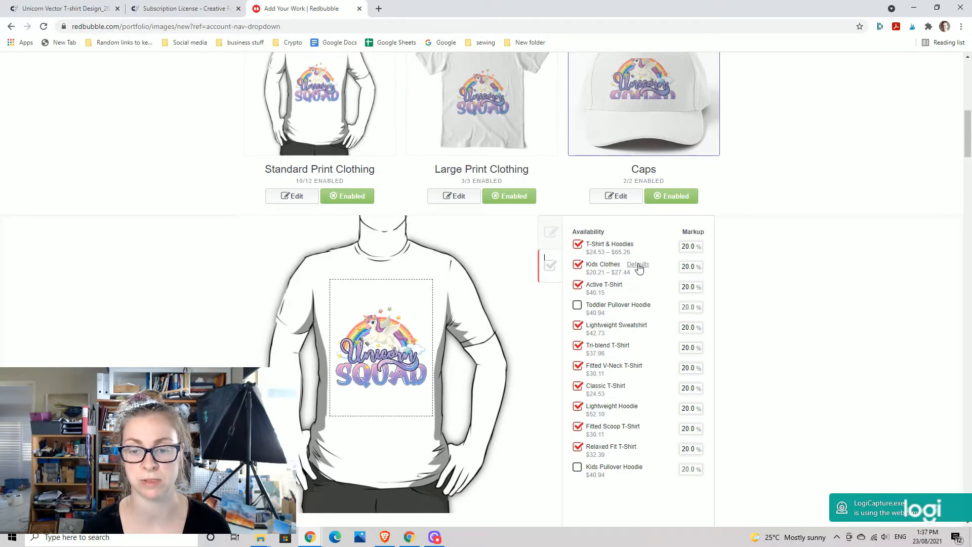
Set the Kids Clothes defaults to a black Baby T-Shirt, and enable the Toddler Pullover Hoodie and Kids Pullover Hoodie.
{"action": "left_click", "coordinate": [637, 264]}
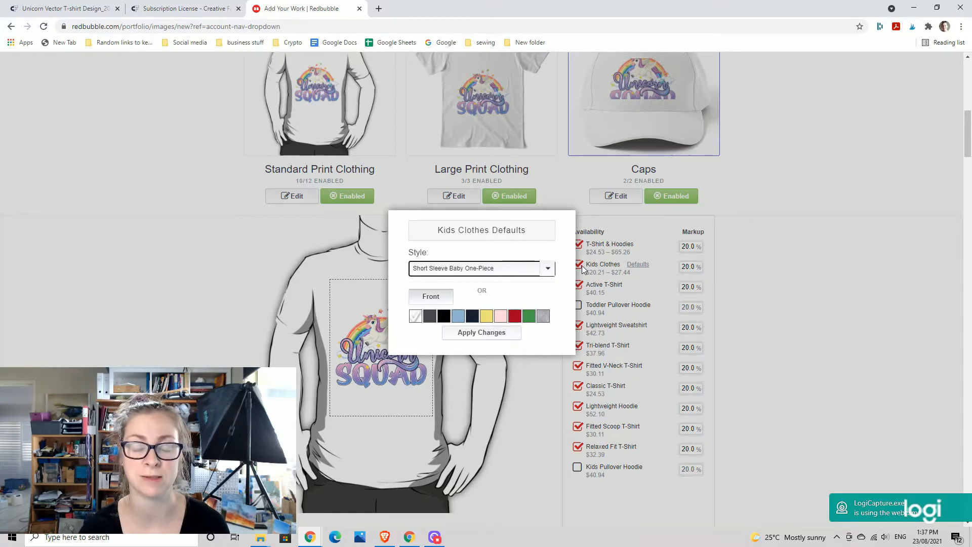
{"action": "left_click", "coordinate": [443, 316]}
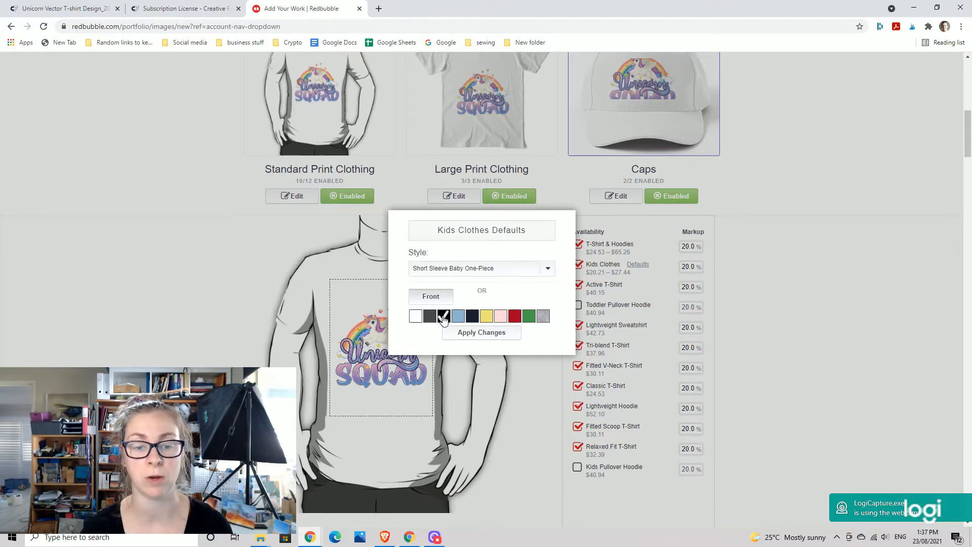
{"action": "left_click", "coordinate": [491, 274]}
{"action": "left_click", "coordinate": [432, 289]}
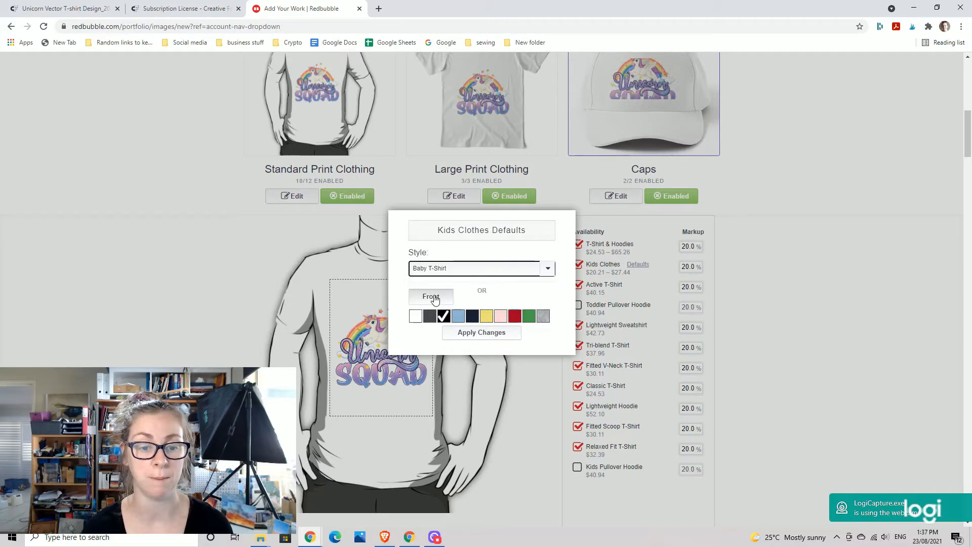
{"action": "left_click", "coordinate": [474, 333]}
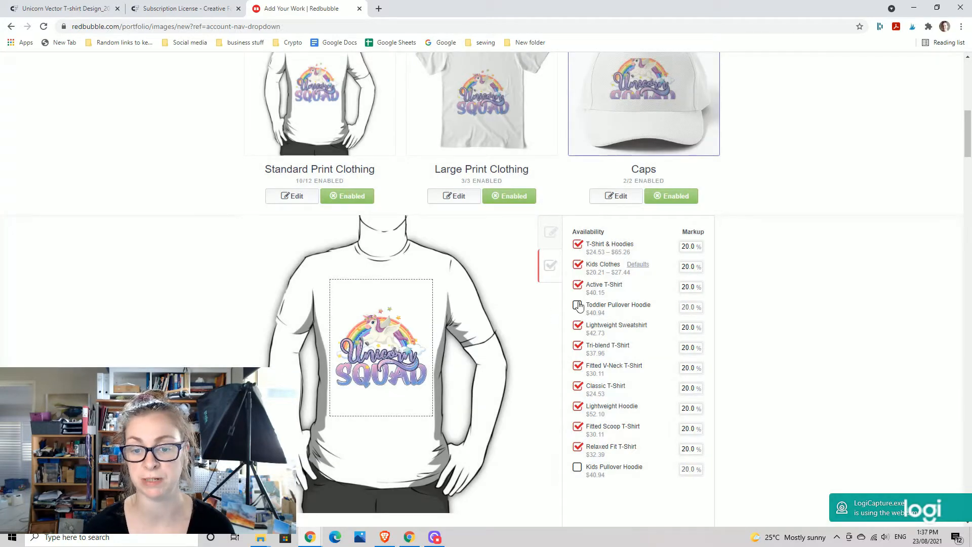
{"action": "left_click", "coordinate": [577, 308]}
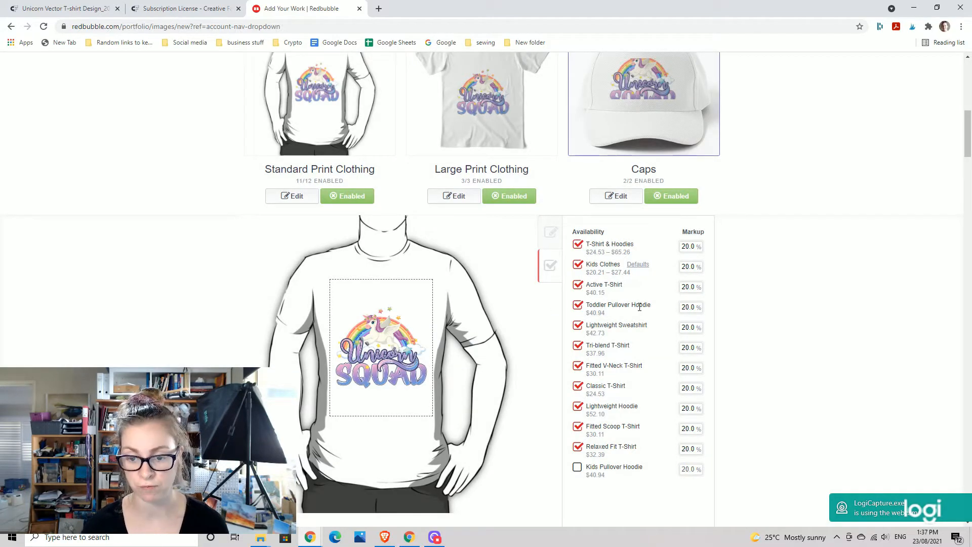
{"action": "left_click", "coordinate": [577, 468]}
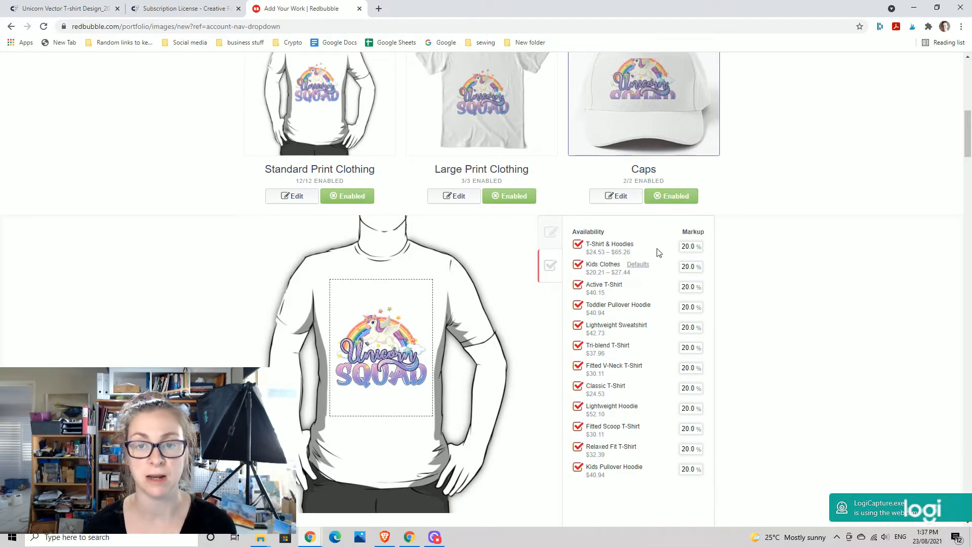
Return to the garment design settings, try a black Essential T-Shirt, and change to a Baseball ¾ Sleeve with black body and white sleeves.
{"action": "left_click", "coordinate": [550, 234]}
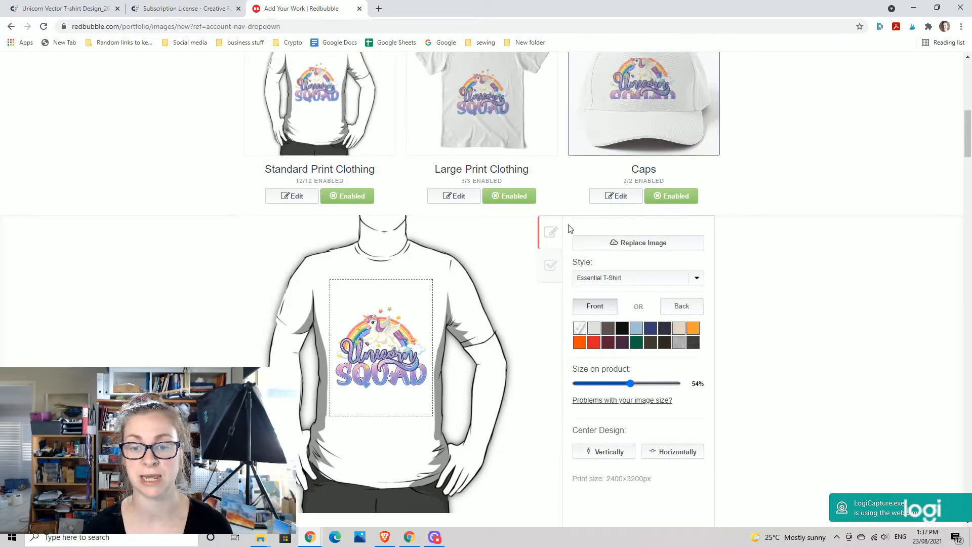
{"action": "left_click", "coordinate": [622, 329]}
{"action": "left_click", "coordinate": [618, 279]}
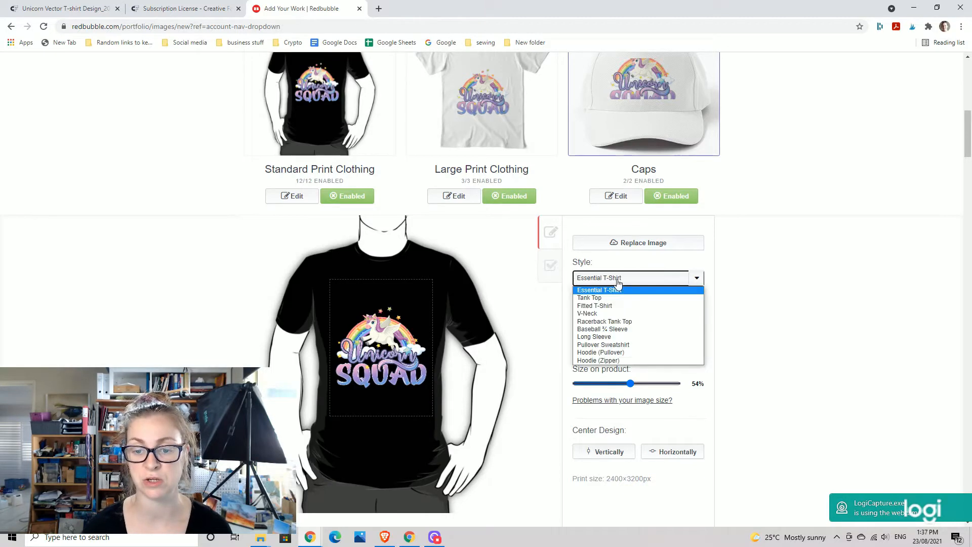
{"action": "left_click", "coordinate": [622, 329]}
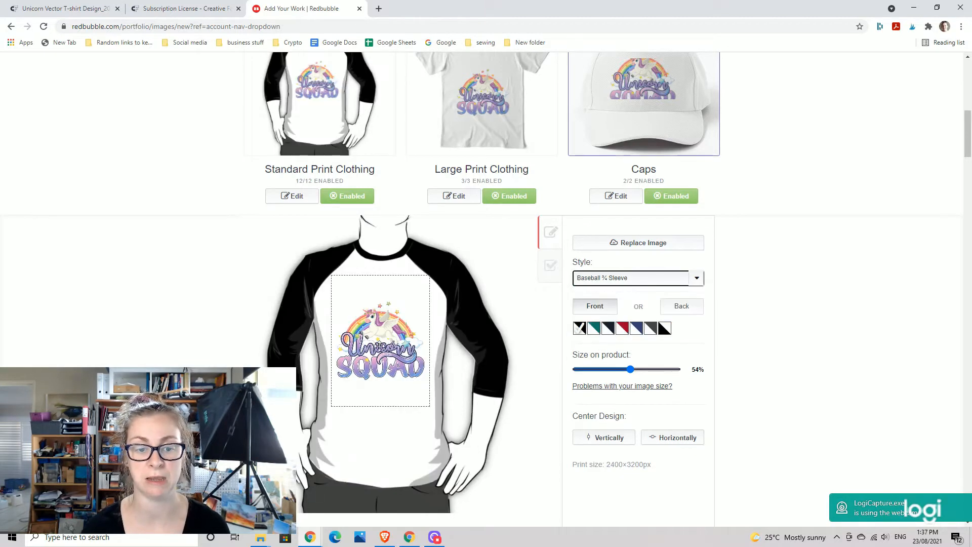
{"action": "left_click", "coordinate": [665, 330]}
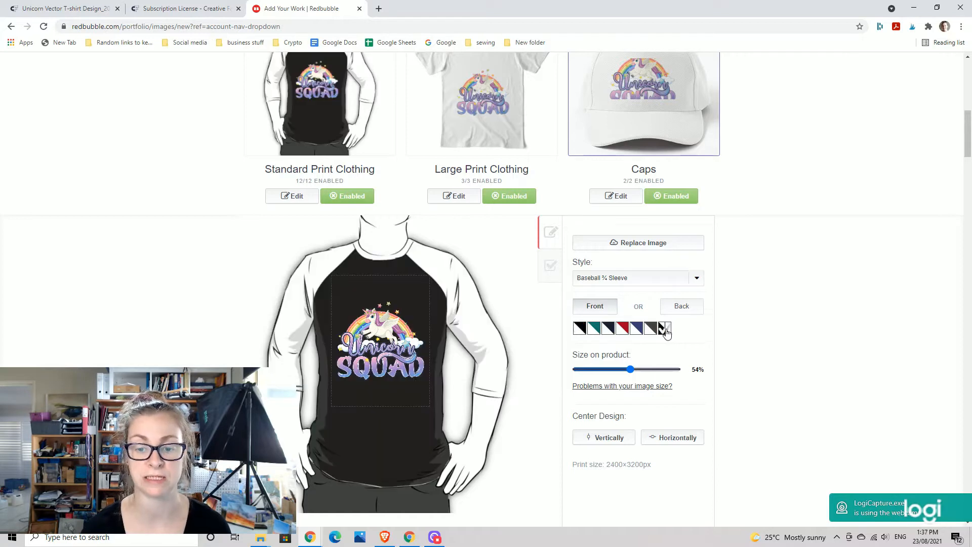
Enlarge the design on the baseball shirt to 57% and move it up toward the neckline, checking the product preview.
{"action": "mouse_move", "coordinate": [631, 371]}
{"action": "left_mouse_down"}
{"action": "mouse_move", "coordinate": [646, 372]}
{"action": "mouse_move", "coordinate": [634, 373]}
{"action": "left_mouse_up"}
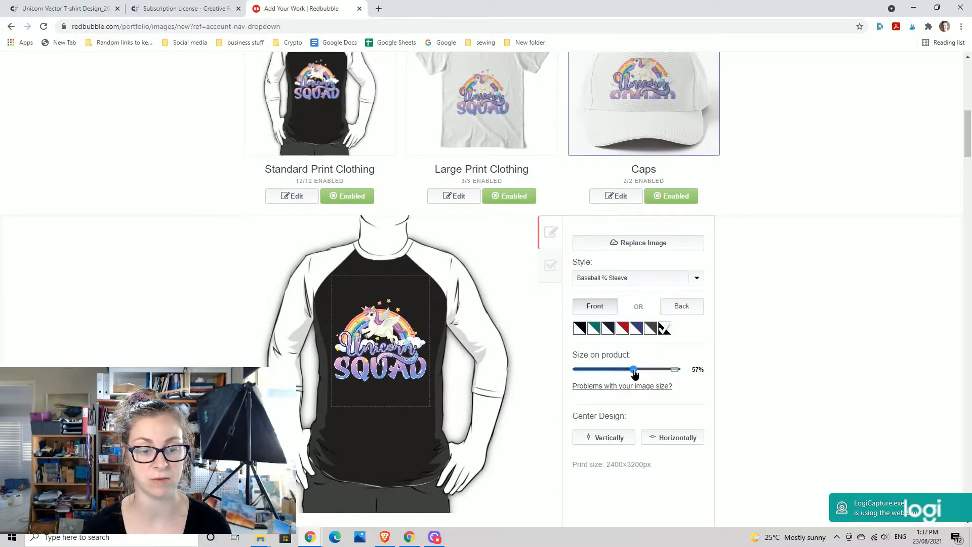
{"action": "left_click_drag", "start_coordinate": [388, 357], "coordinate": [387, 340]}
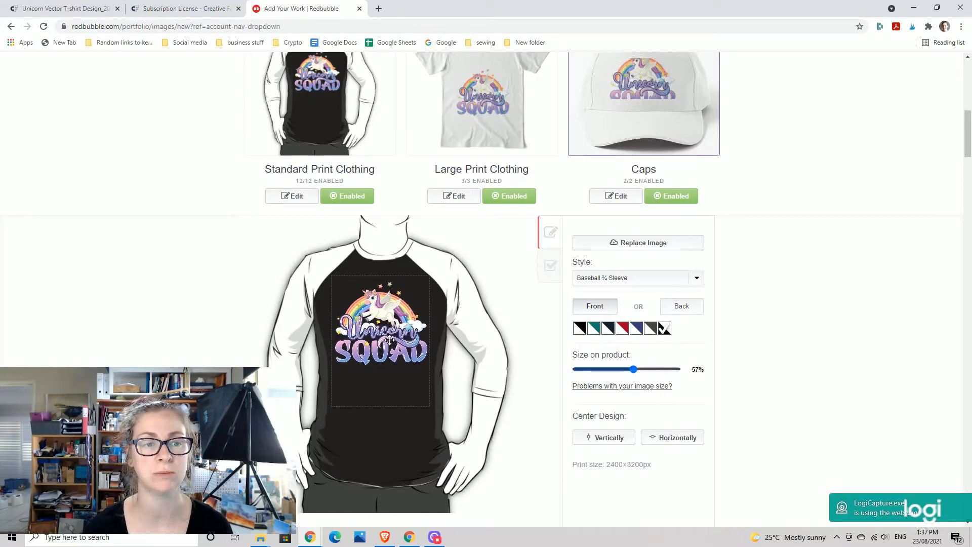
{"action": "scroll", "coordinate": [354, 303], "scroll_direction": "up", "scroll_amount": 4}
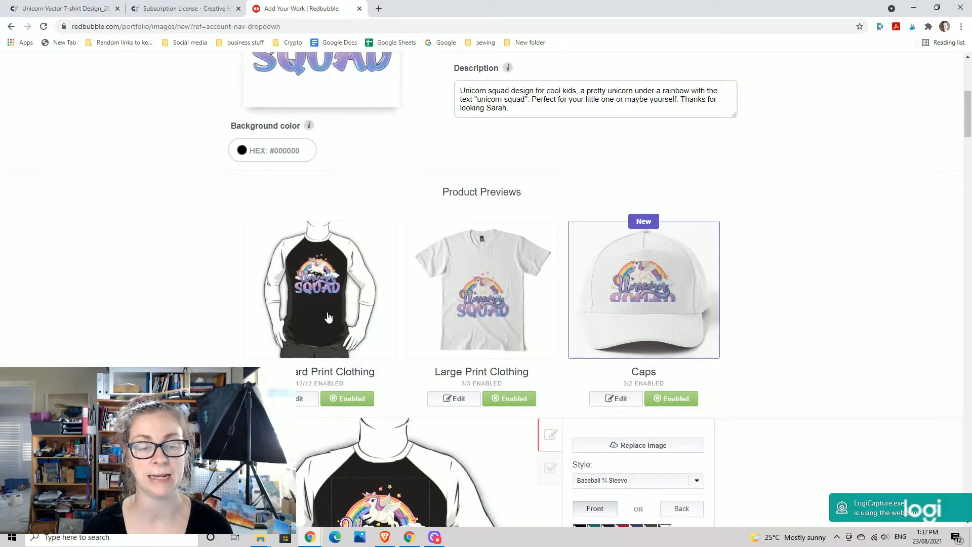
{"action": "scroll", "coordinate": [385, 456], "scroll_direction": "down", "scroll_amount": 2}
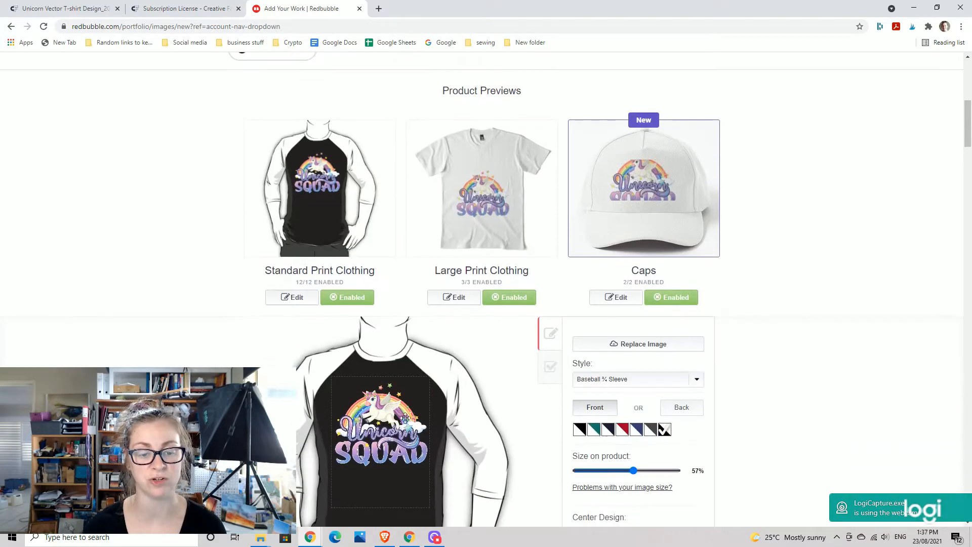
Try the design lower on the baseball shirt and move it back up to the chest.
{"action": "left_click_drag", "start_coordinate": [384, 454], "coordinate": [384, 468]}
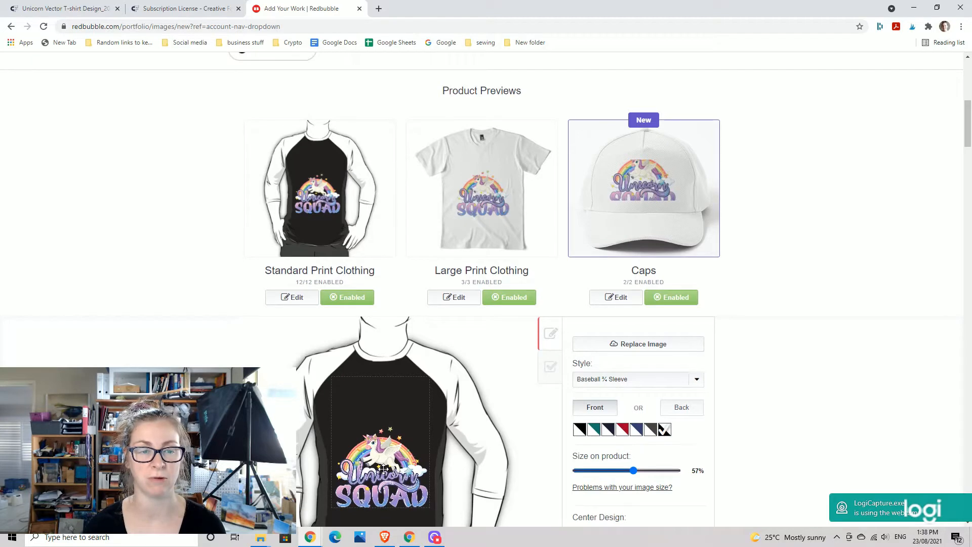
{"action": "left_click_drag", "start_coordinate": [387, 502], "coordinate": [389, 436]}
{"action": "scroll", "coordinate": [615, 457], "scroll_direction": "down", "scroll_amount": 2}
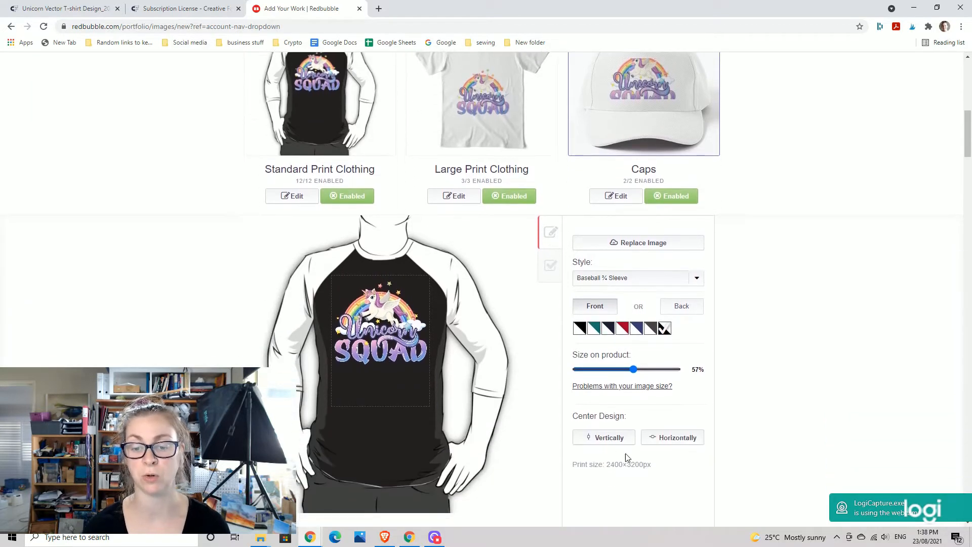
Try centering the design vertically, then raise it back onto the upper chest and center it horizontally.
{"action": "left_click", "coordinate": [671, 444]}
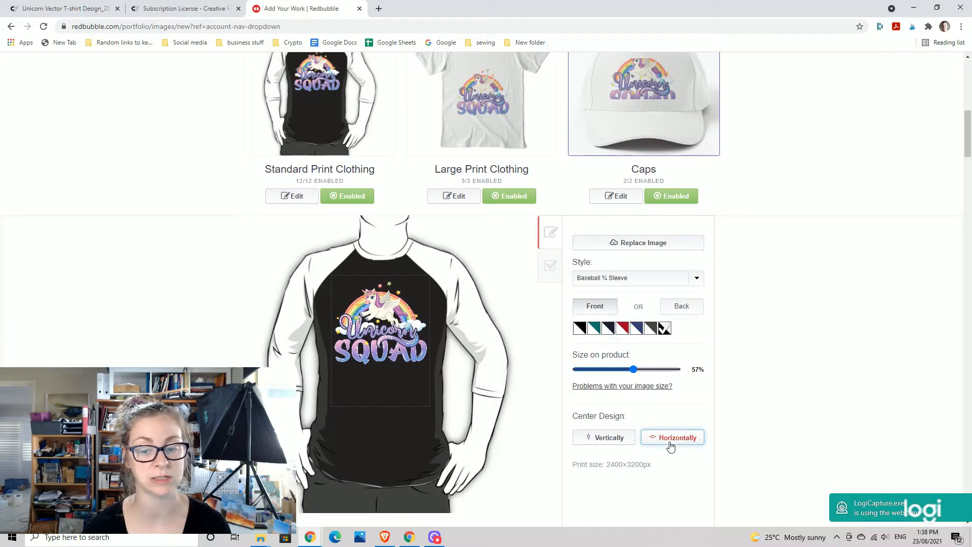
{"action": "left_click", "coordinate": [616, 443]}
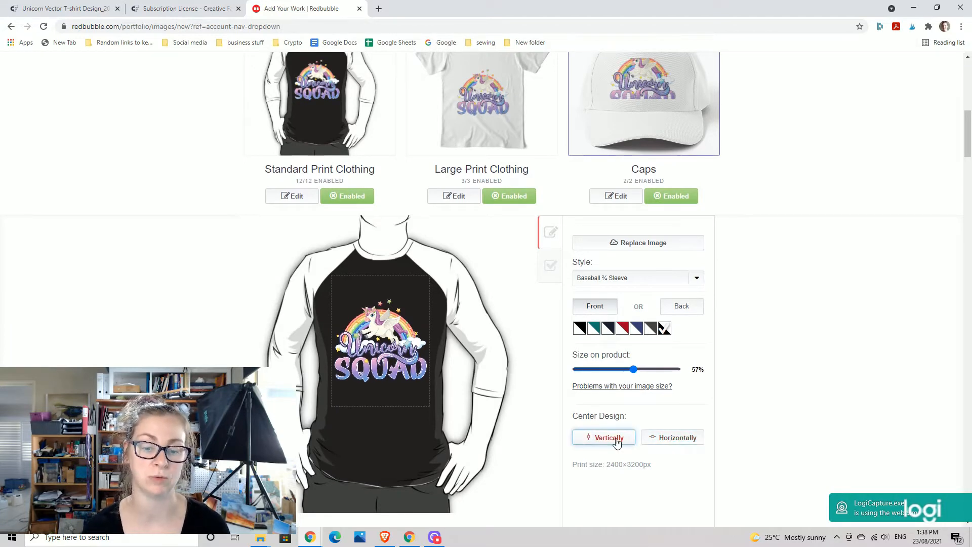
{"action": "left_click_drag", "start_coordinate": [369, 364], "coordinate": [372, 342]}
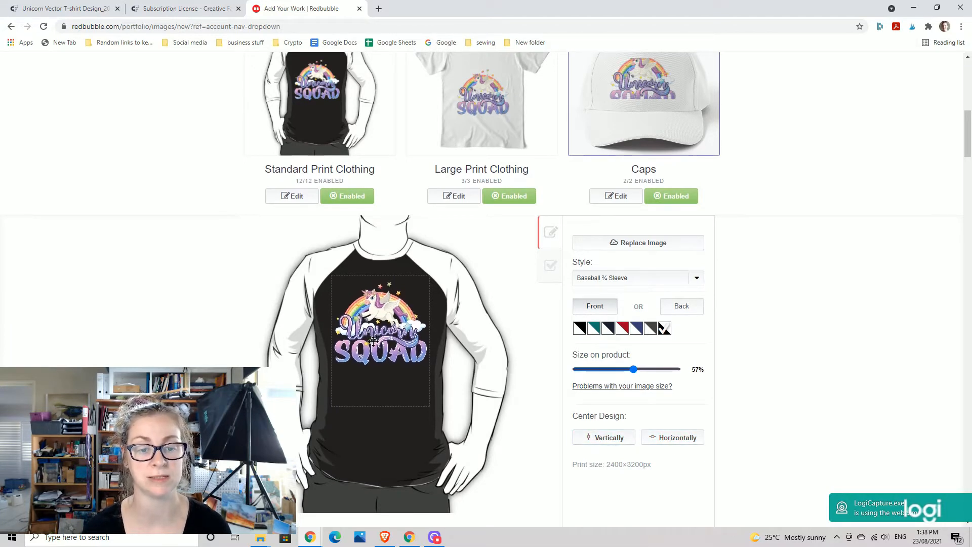
{"action": "left_click", "coordinate": [673, 445]}
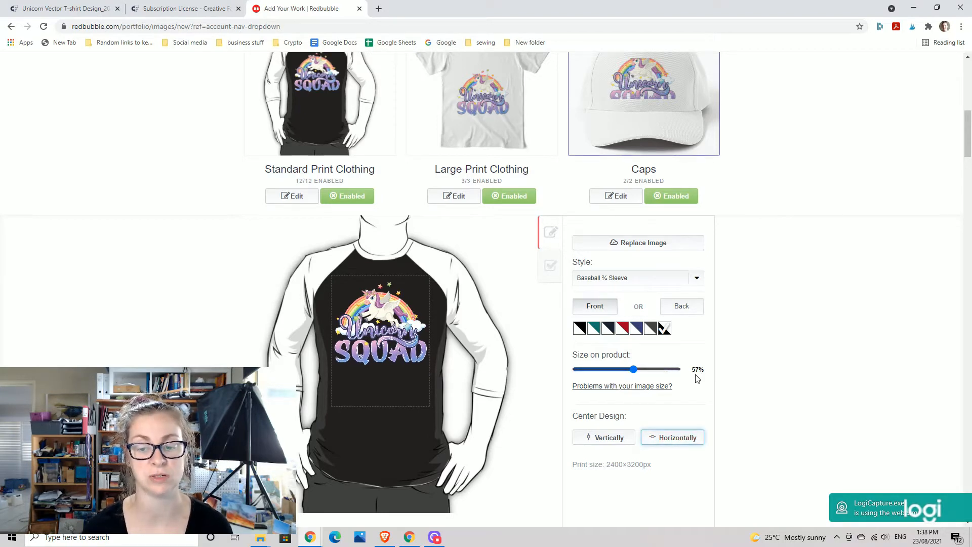
Change the Standard Print Clothing style to Essential T-Shirt in black.
{"action": "left_click", "coordinate": [595, 276]}
{"action": "left_click", "coordinate": [604, 293]}
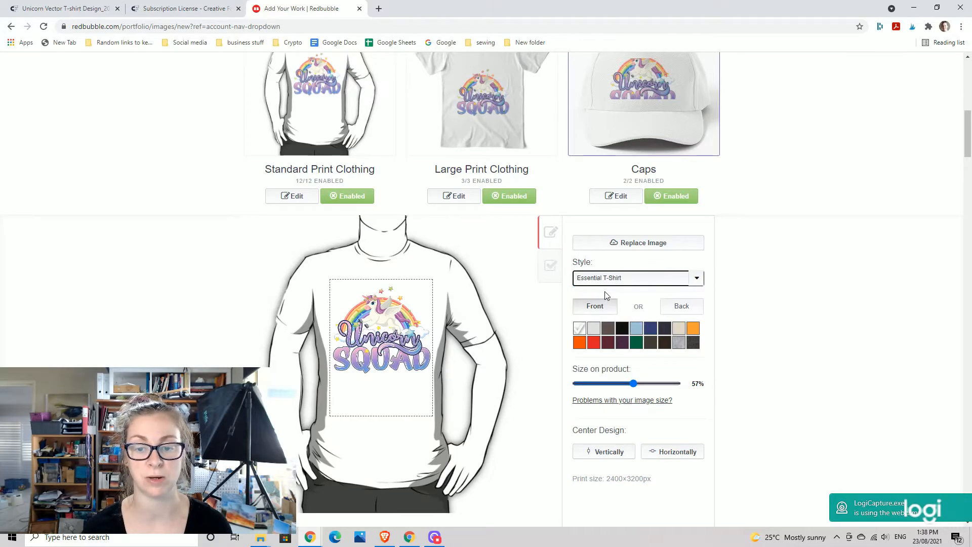
{"action": "left_click", "coordinate": [622, 329]}
Preview the design on the Tank Top and Racerback Tank Top styles.
{"action": "left_click", "coordinate": [615, 277]}
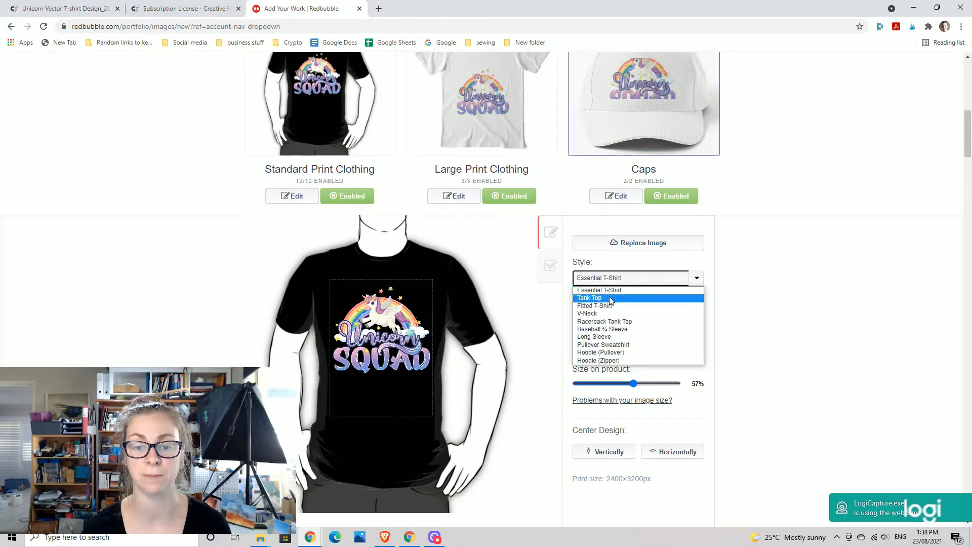
{"action": "left_click", "coordinate": [609, 298]}
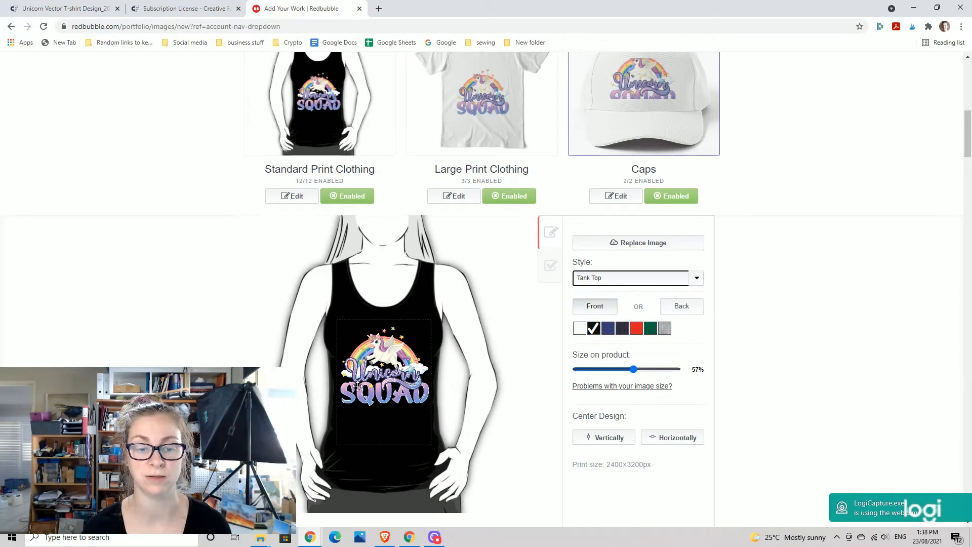
{"action": "left_click", "coordinate": [596, 279]}
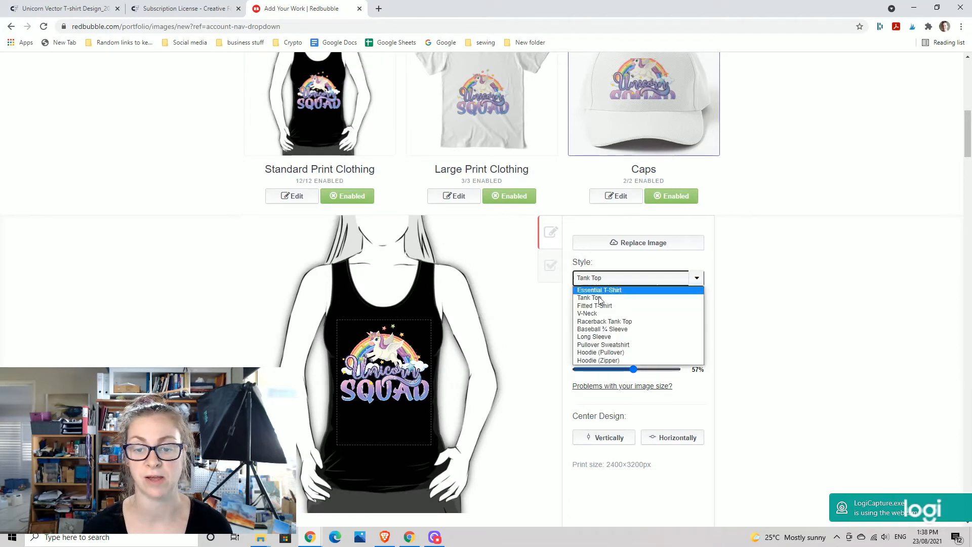
{"action": "left_click", "coordinate": [604, 321]}
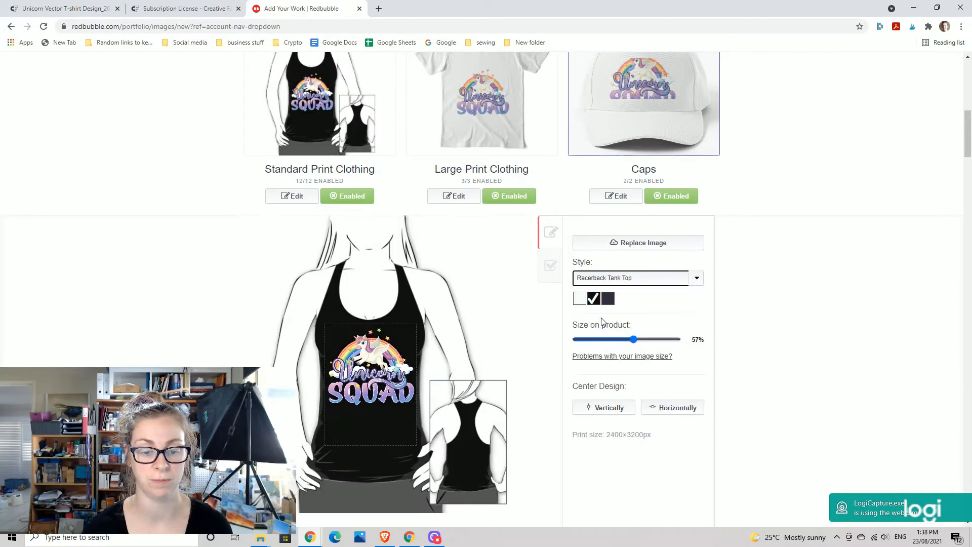
Set the style to Pullover Sweatshirt, compare the design on the available garment colors, and select black.
{"action": "left_click", "coordinate": [608, 279]}
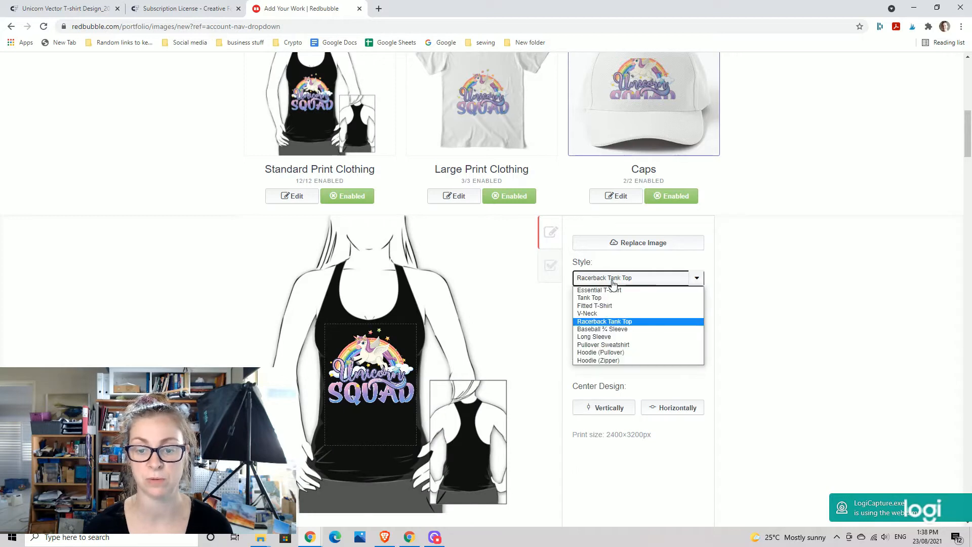
{"action": "left_click", "coordinate": [604, 348]}
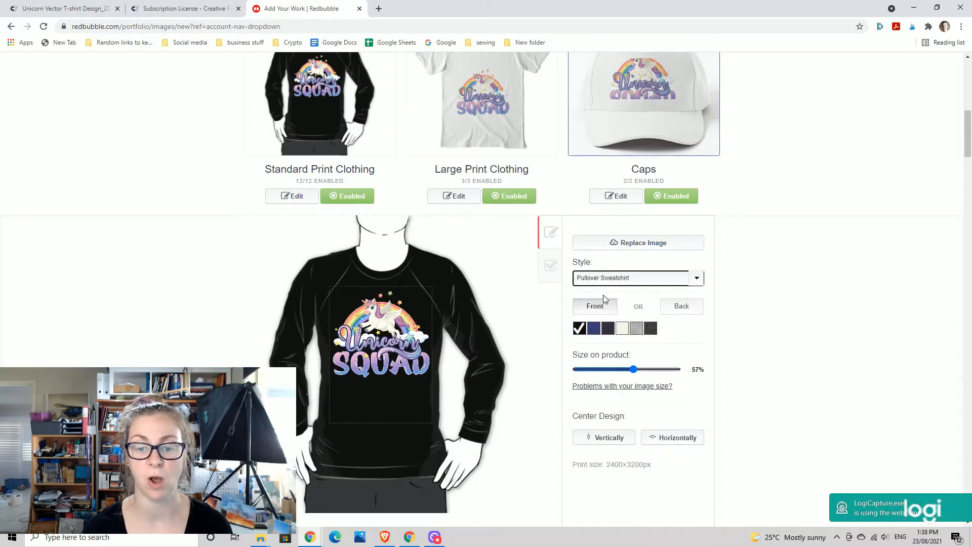
{"action": "left_click", "coordinate": [596, 331]}
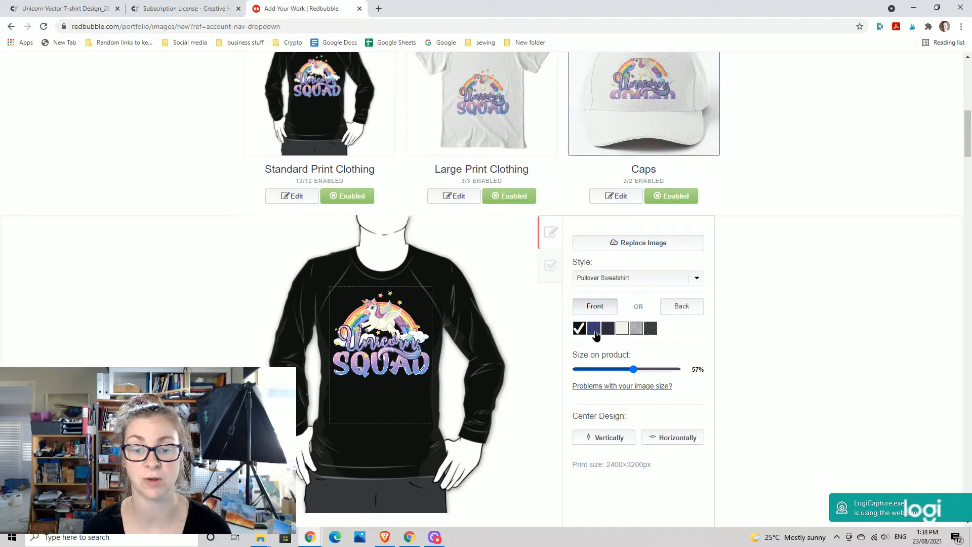
{"action": "left_click", "coordinate": [607, 330]}
{"action": "left_click", "coordinate": [622, 329]}
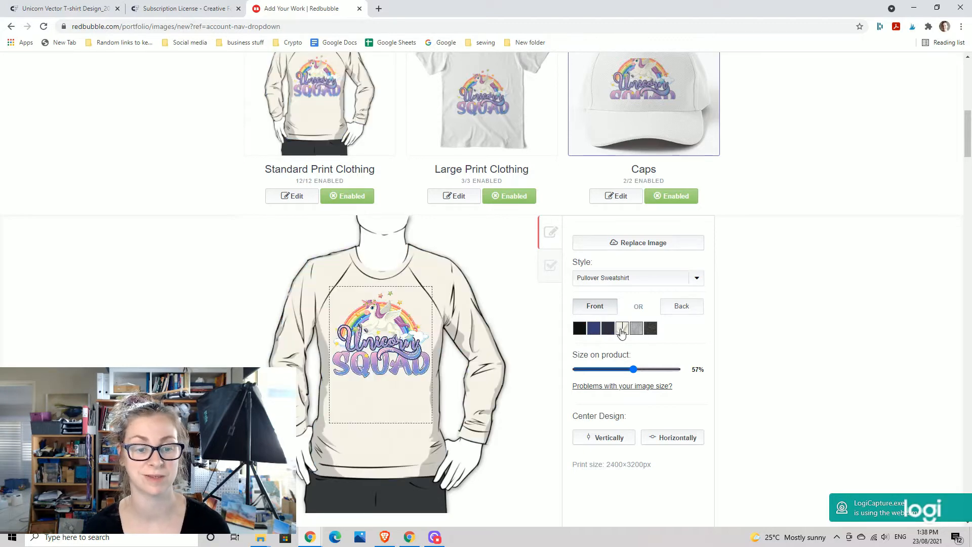
{"action": "left_click", "coordinate": [636, 329]}
{"action": "left_click", "coordinate": [651, 329]}
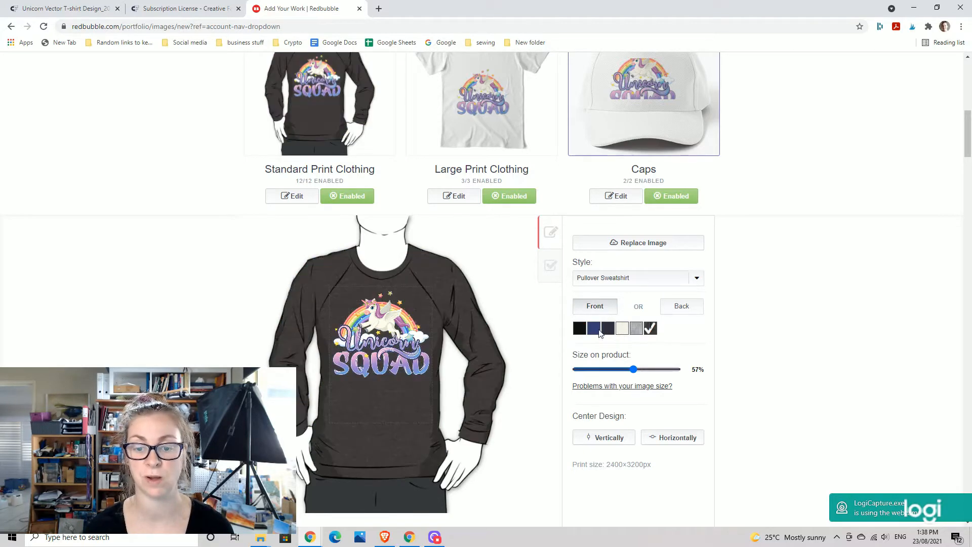
{"action": "left_click", "coordinate": [578, 330]}
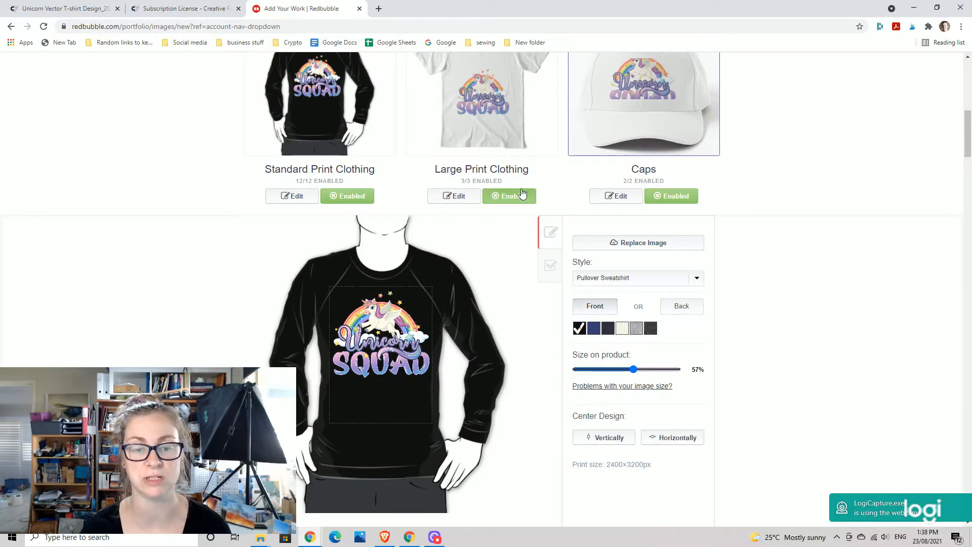
Open the Large Print Clothing settings and set the Premium T-Shirt's default color to black.
{"action": "scroll", "coordinate": [529, 208], "scroll_direction": "up", "scroll_amount": 2}
{"action": "left_click", "coordinate": [450, 299]}
{"action": "scroll", "coordinate": [651, 433], "scroll_direction": "down", "scroll_amount": 2}
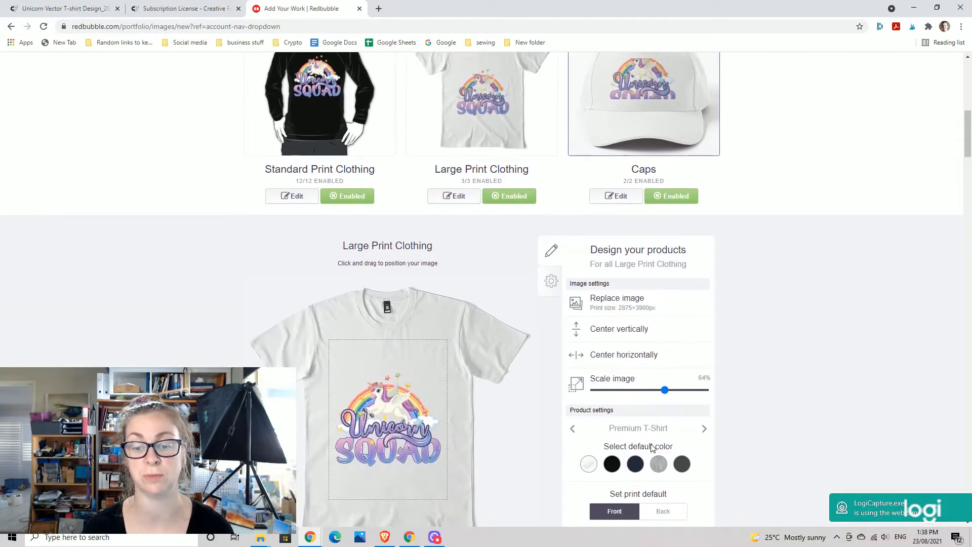
{"action": "left_click", "coordinate": [612, 464]}
Set the Long T-Shirt's default color to black and raise the design onto the upper chest.
{"action": "left_click", "coordinate": [704, 429]}
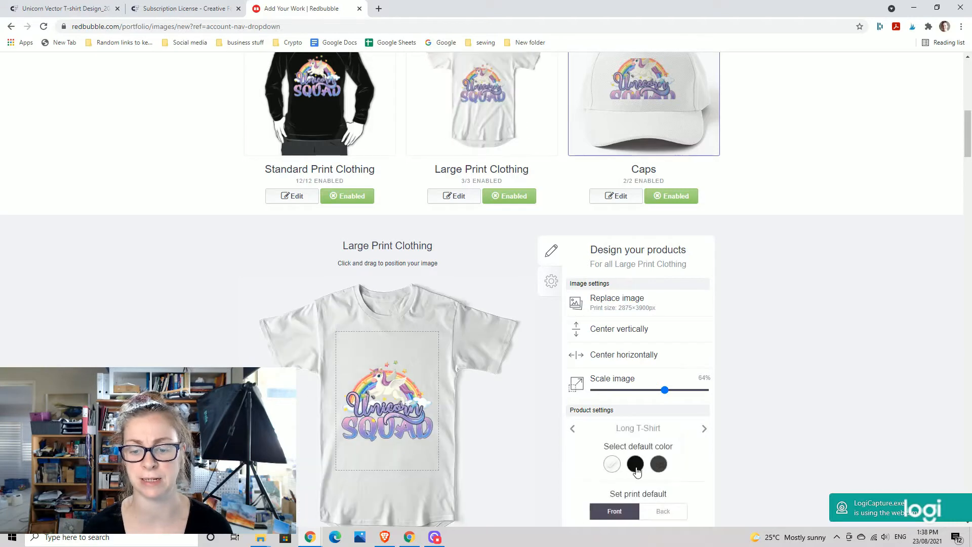
{"action": "scroll", "coordinate": [633, 459], "scroll_direction": "up", "scroll_amount": 3}
{"action": "scroll", "coordinate": [633, 459], "scroll_direction": "down", "scroll_amount": 3}
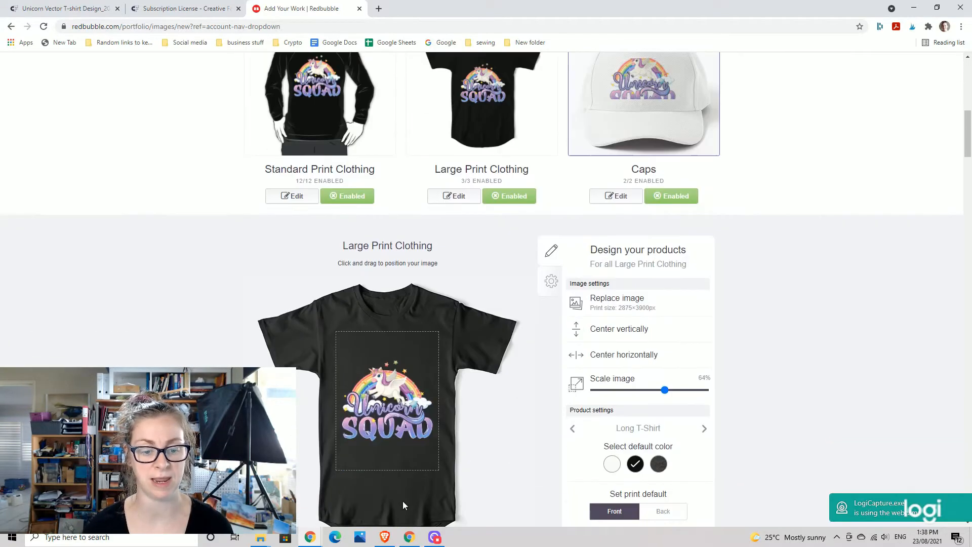
{"action": "left_click_drag", "start_coordinate": [370, 394], "coordinate": [384, 371]}
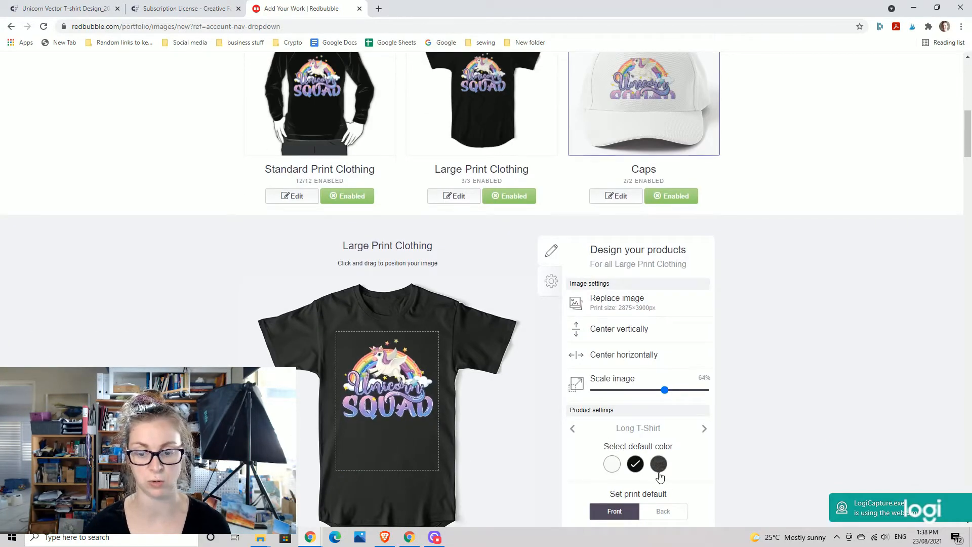
{"action": "scroll", "coordinate": [658, 481], "scroll_direction": "down", "scroll_amount": 3}
{"action": "left_click", "coordinate": [645, 209]}
{"action": "scroll", "coordinate": [582, 263], "scroll_direction": "up", "scroll_amount": 5}
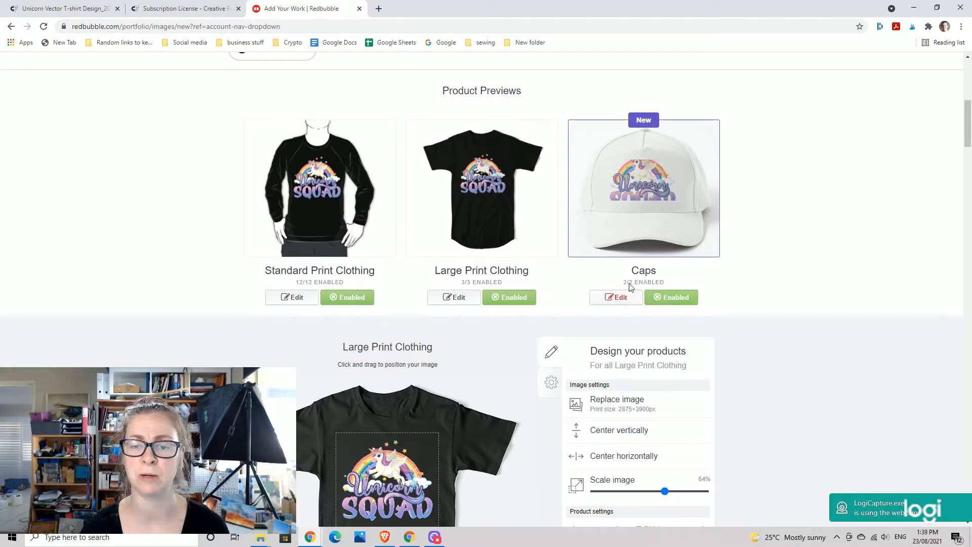
Scale the design on Caps to 28%, center it vertically, and switch the cap style to Dad Hat.
{"action": "left_click", "coordinate": [617, 299]}
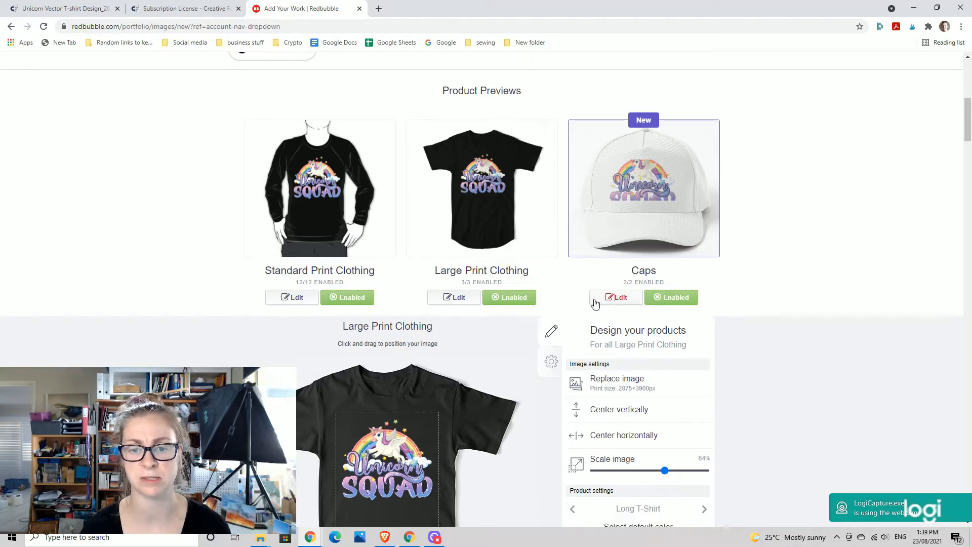
{"action": "left_click_drag", "start_coordinate": [636, 338], "coordinate": [628, 342]}
{"action": "scroll", "coordinate": [627, 342], "scroll_direction": "up", "scroll_amount": 3}
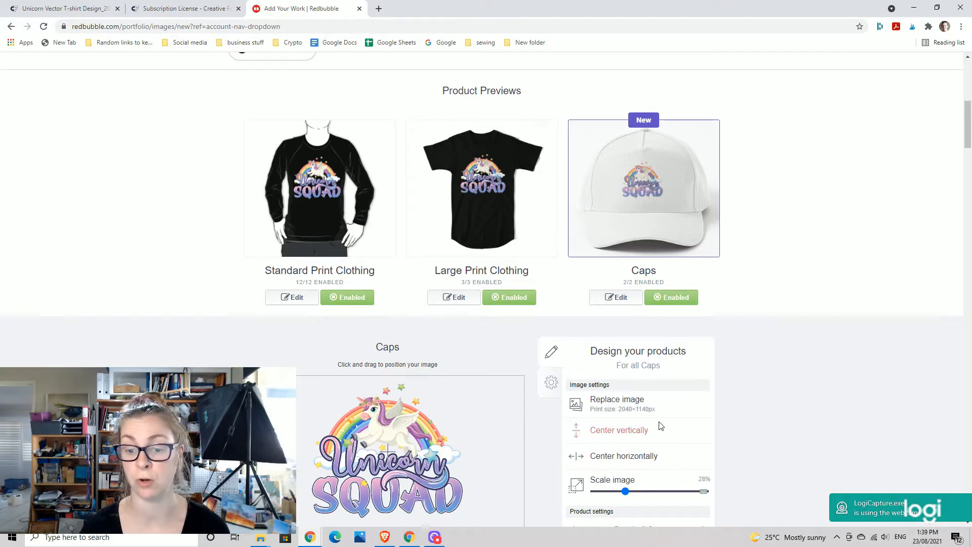
{"action": "scroll", "coordinate": [658, 428], "scroll_direction": "down", "scroll_amount": 1}
{"action": "scroll", "coordinate": [653, 431], "scroll_direction": "down", "scroll_amount": 1}
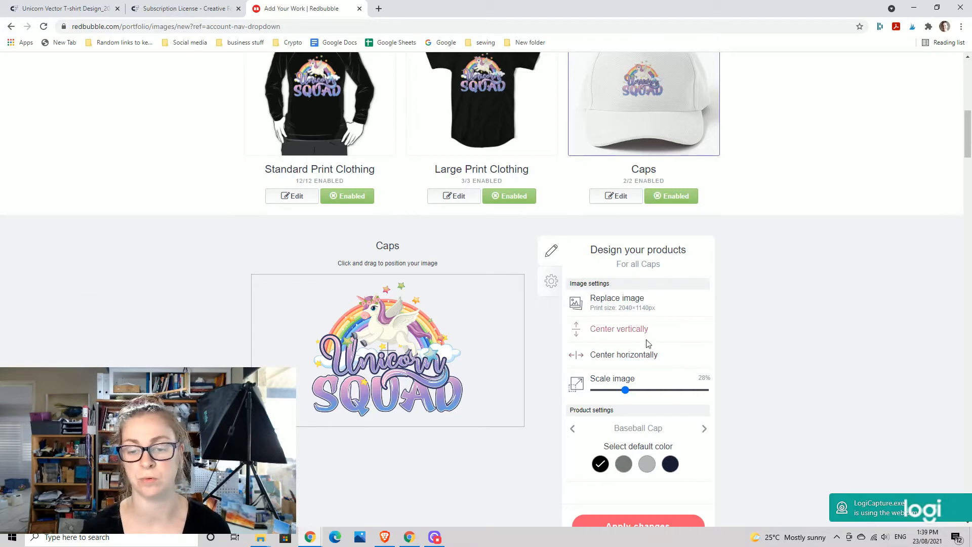
{"action": "left_click", "coordinate": [704, 428]}
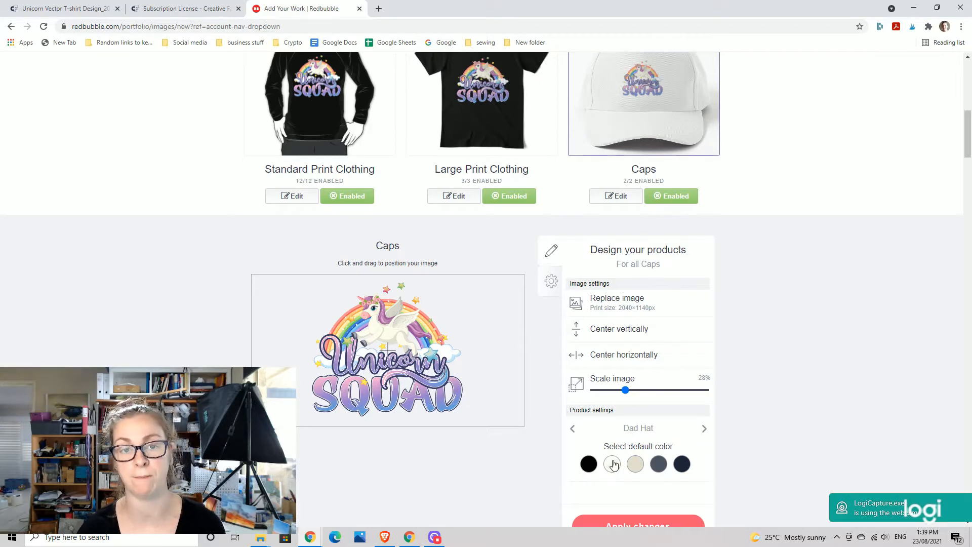
Disable the Chiffon Tops product.
{"action": "scroll", "coordinate": [638, 405], "scroll_direction": "down", "scroll_amount": 7}
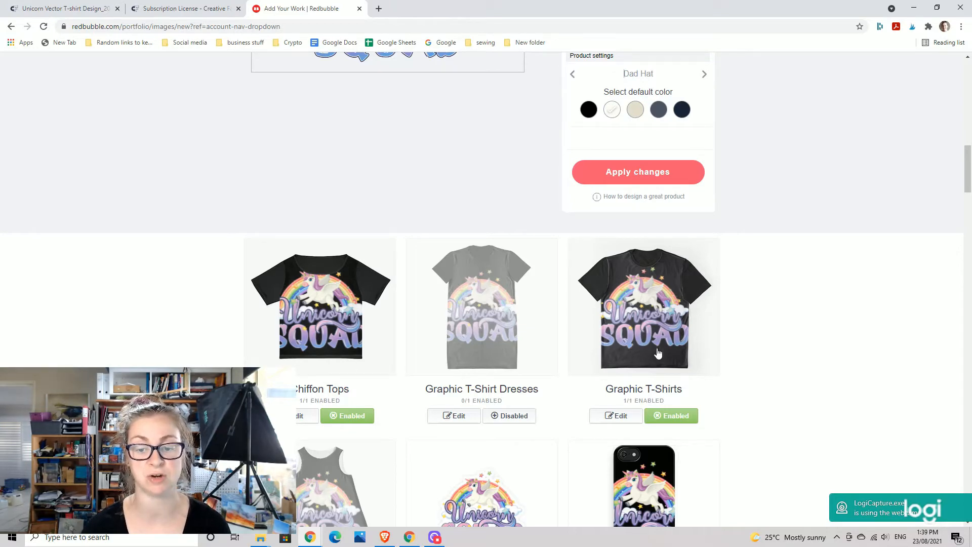
{"action": "scroll", "coordinate": [332, 369], "scroll_direction": "down", "scroll_amount": 3}
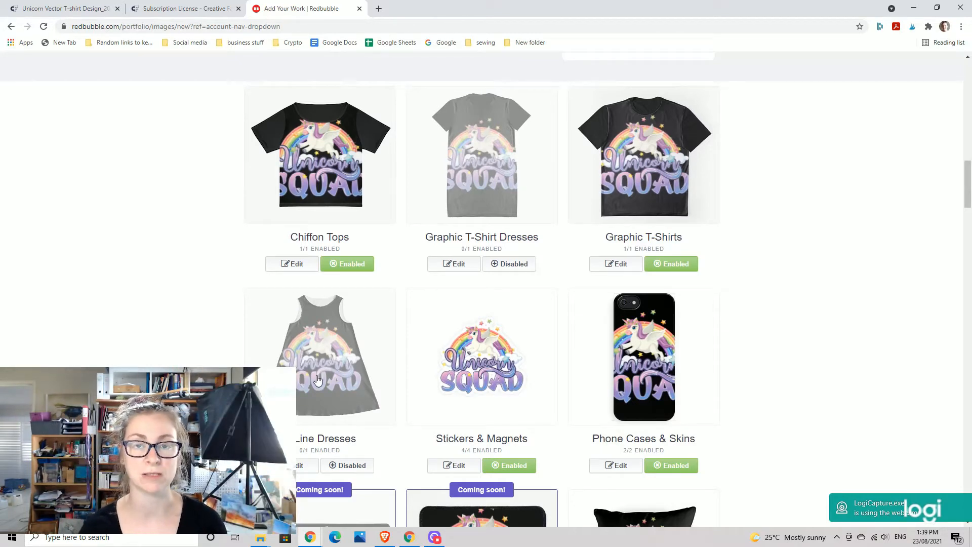
{"action": "left_click", "coordinate": [344, 265]}
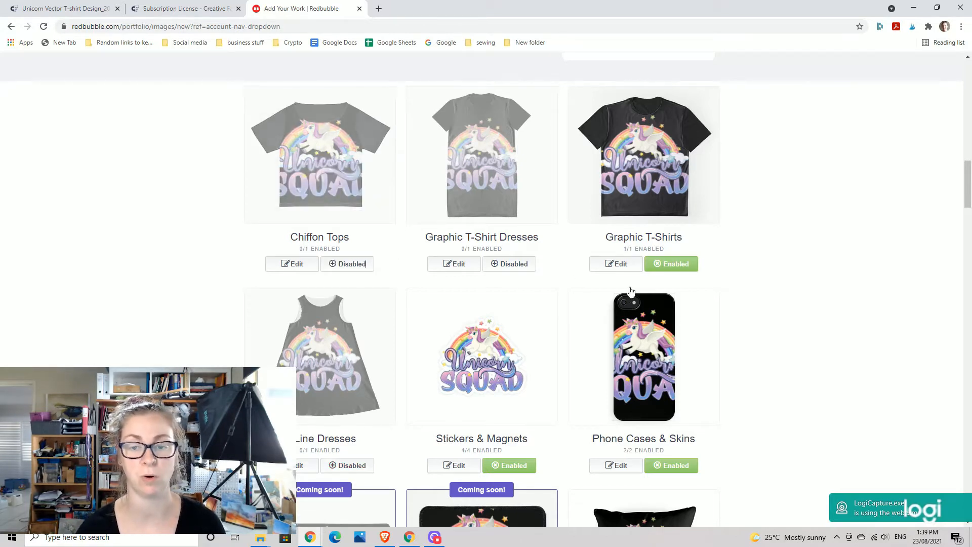
Scale the Graphic T-Shirts design to 69%, position it near the center of the shirt, and apply the changes.
{"action": "left_click", "coordinate": [615, 264]}
{"action": "scroll", "coordinate": [582, 339], "scroll_direction": "down", "scroll_amount": 7}
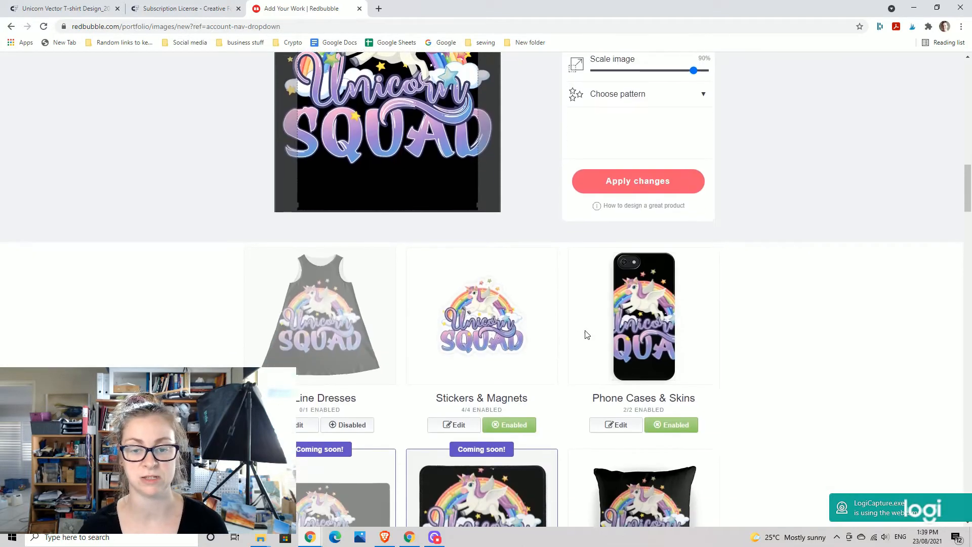
{"action": "scroll", "coordinate": [597, 284], "scroll_direction": "up", "scroll_amount": 3}
{"action": "left_click_drag", "start_coordinate": [693, 212], "coordinate": [655, 212]}
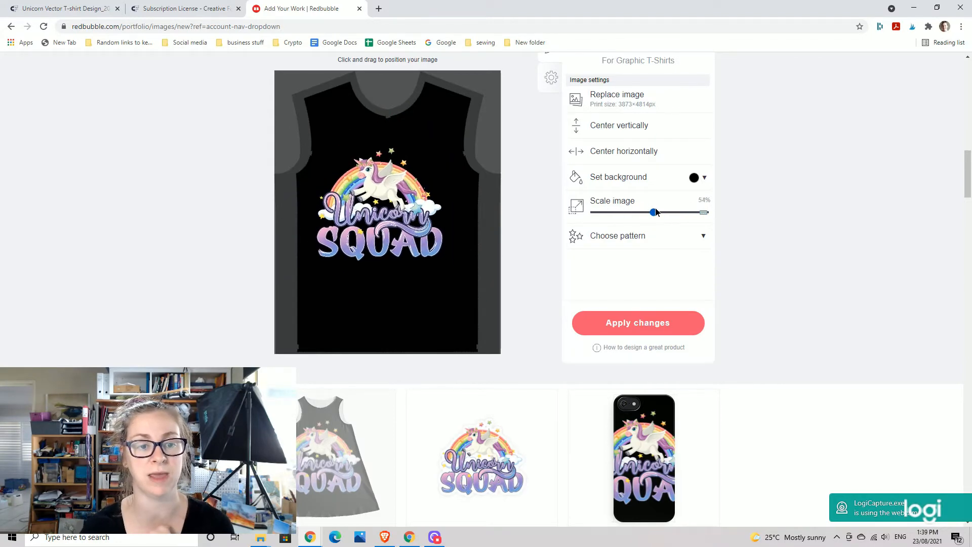
{"action": "left_click", "coordinate": [639, 154]}
{"action": "left_click_drag", "start_coordinate": [658, 212], "coordinate": [670, 213]}
{"action": "scroll", "coordinate": [551, 242], "scroll_direction": "up", "scroll_amount": 8}
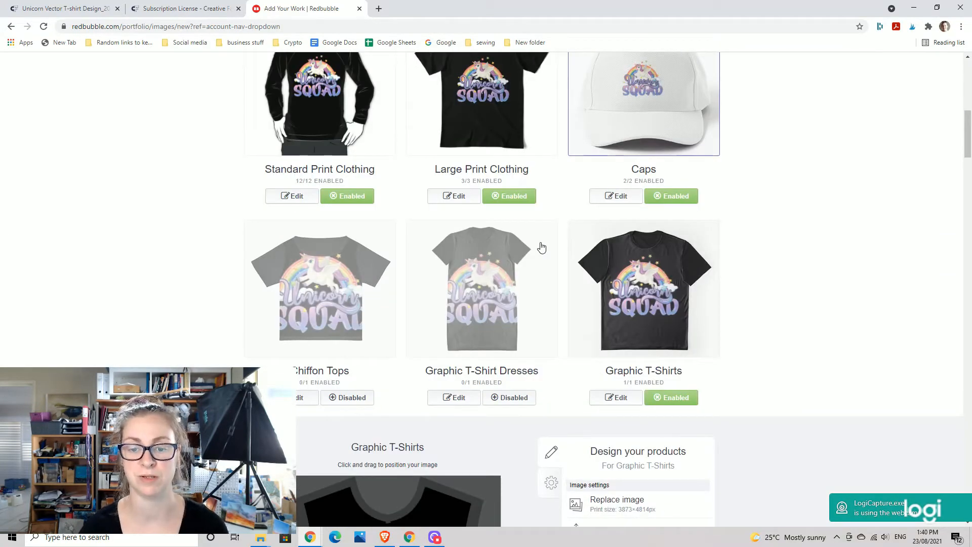
{"action": "scroll", "coordinate": [541, 247], "scroll_direction": "down", "scroll_amount": 5}
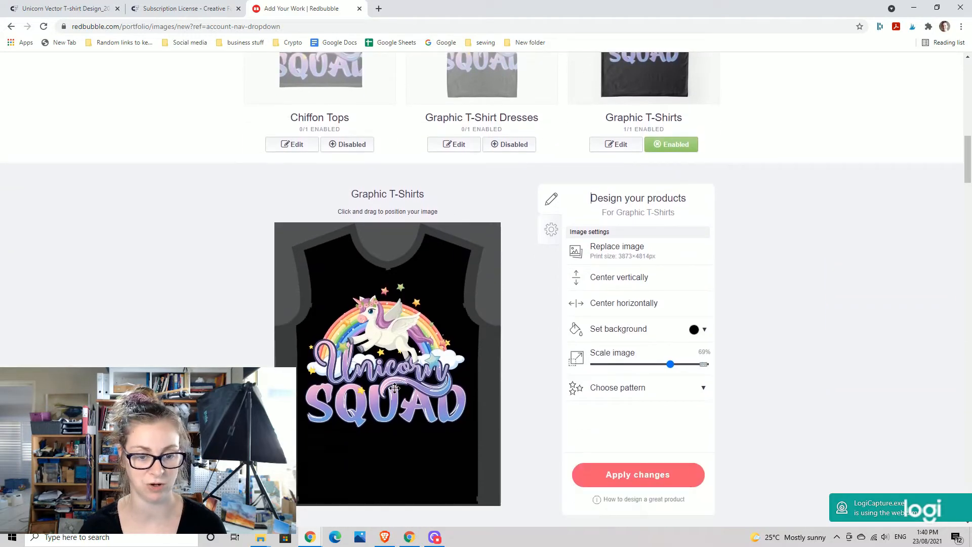
{"action": "left_click_drag", "start_coordinate": [395, 388], "coordinate": [396, 389]}
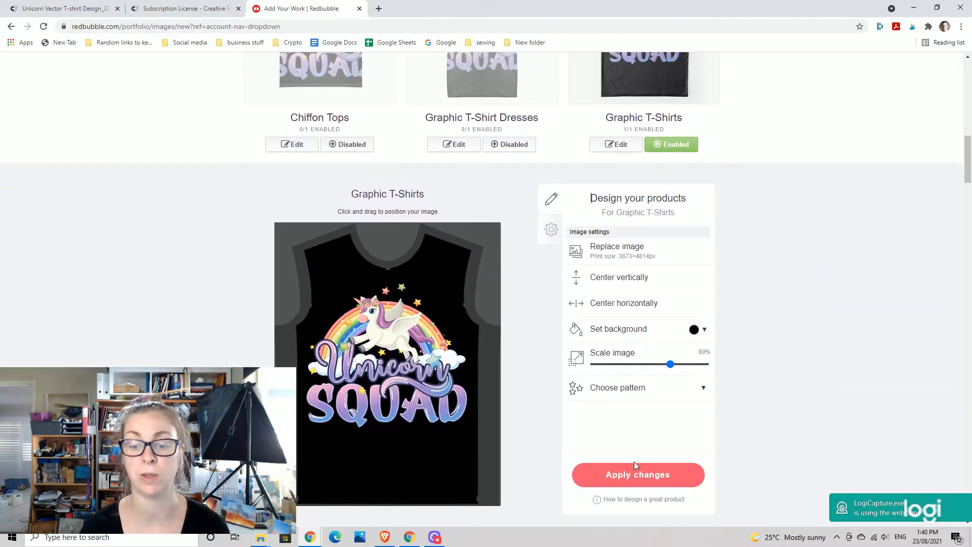
{"action": "left_click", "coordinate": [634, 476]}
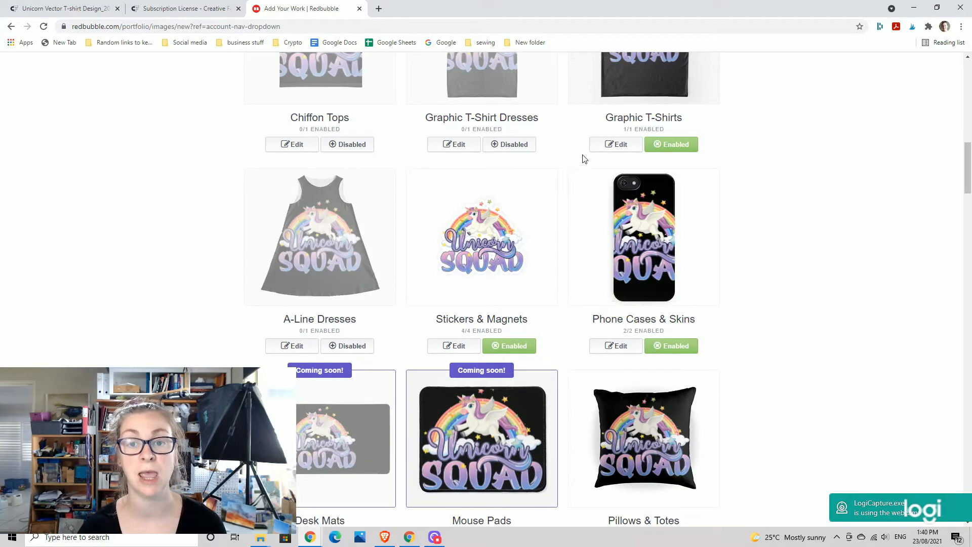
Try a regular grid pattern on the Graphic T-Shirts with the image scaled to 40%, and check the product preview.
{"action": "left_click", "coordinate": [616, 144]}
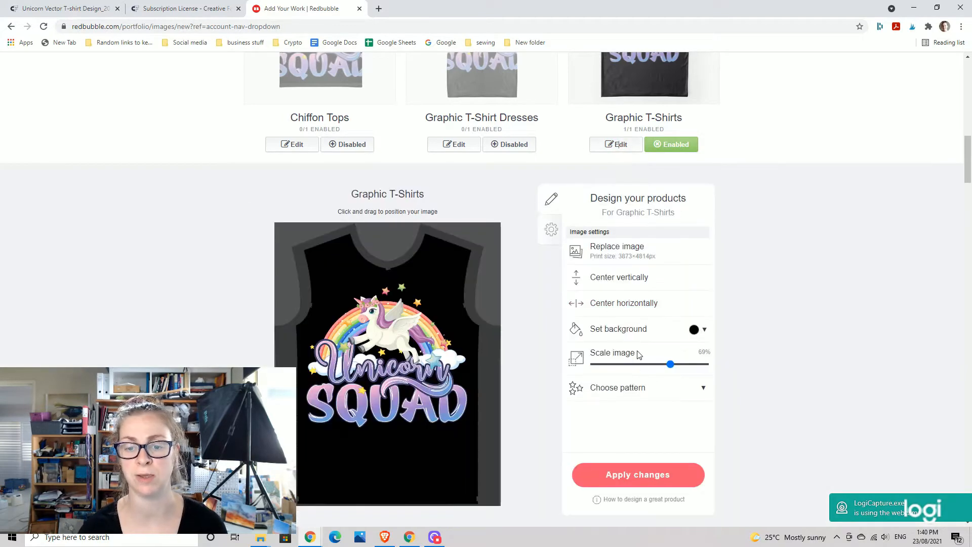
{"action": "left_click", "coordinate": [623, 394]}
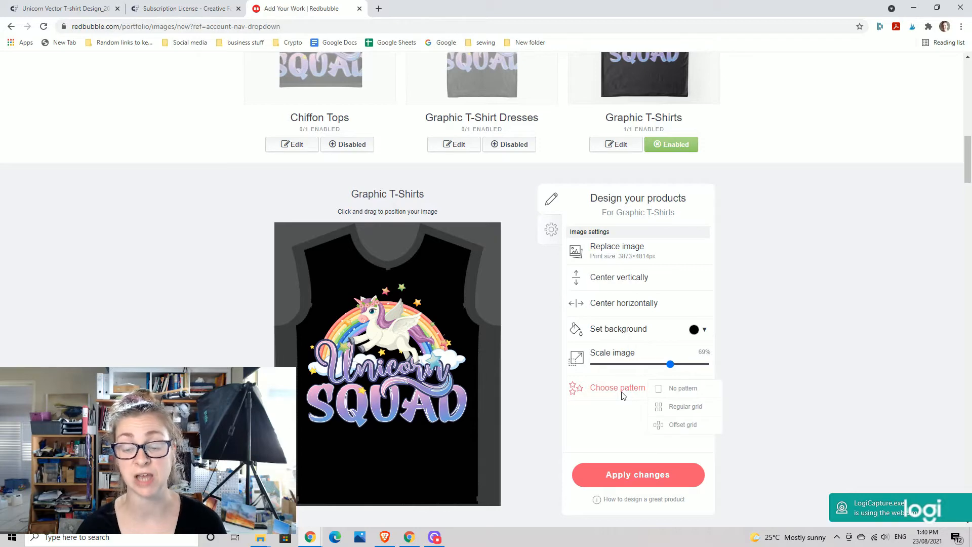
{"action": "left_click", "coordinate": [682, 408]}
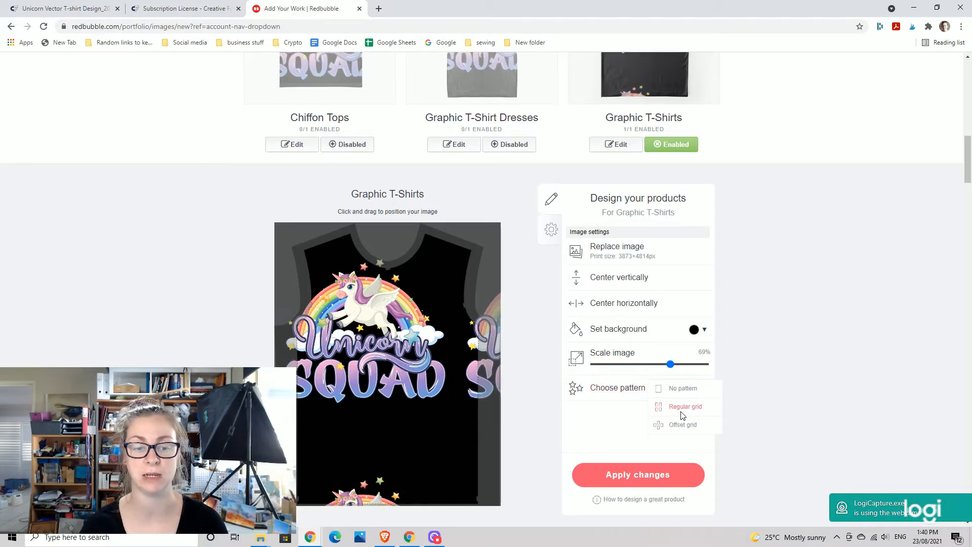
{"action": "left_click_drag", "start_coordinate": [670, 364], "coordinate": [638, 363]}
{"action": "left_click_drag", "start_coordinate": [421, 346], "coordinate": [402, 356]}
{"action": "scroll", "coordinate": [532, 304], "scroll_direction": "up", "scroll_amount": 4}
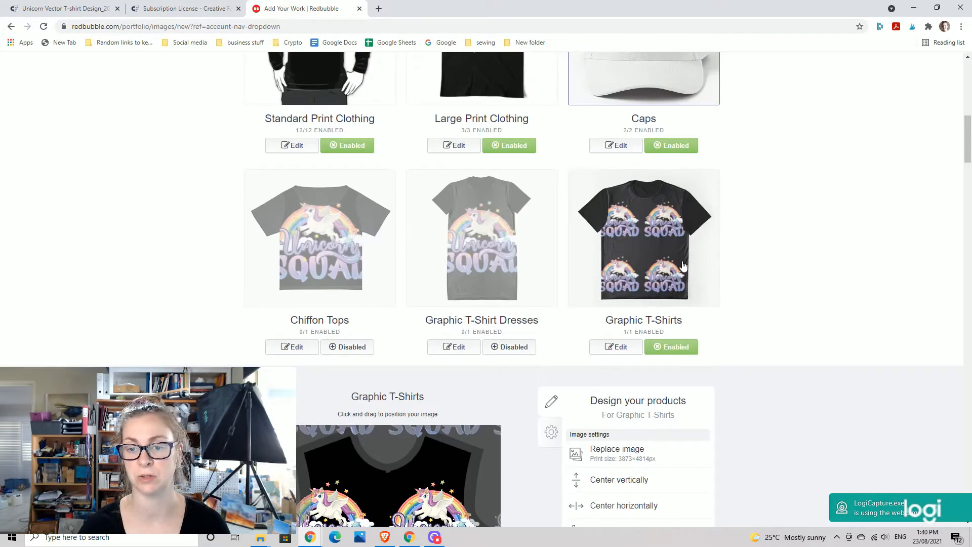
{"action": "scroll", "coordinate": [684, 269], "scroll_direction": "down", "scroll_amount": 4}
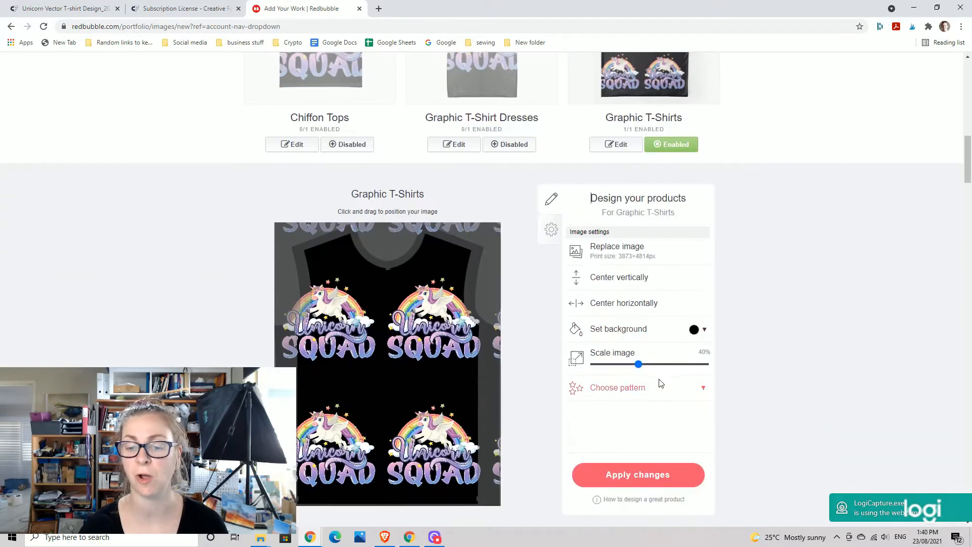
Set the Graphic T-Shirts to no pattern, scale the design to 67%, center it horizontally, and apply the changes.
{"action": "left_click", "coordinate": [659, 389]}
{"action": "left_click", "coordinate": [675, 390]}
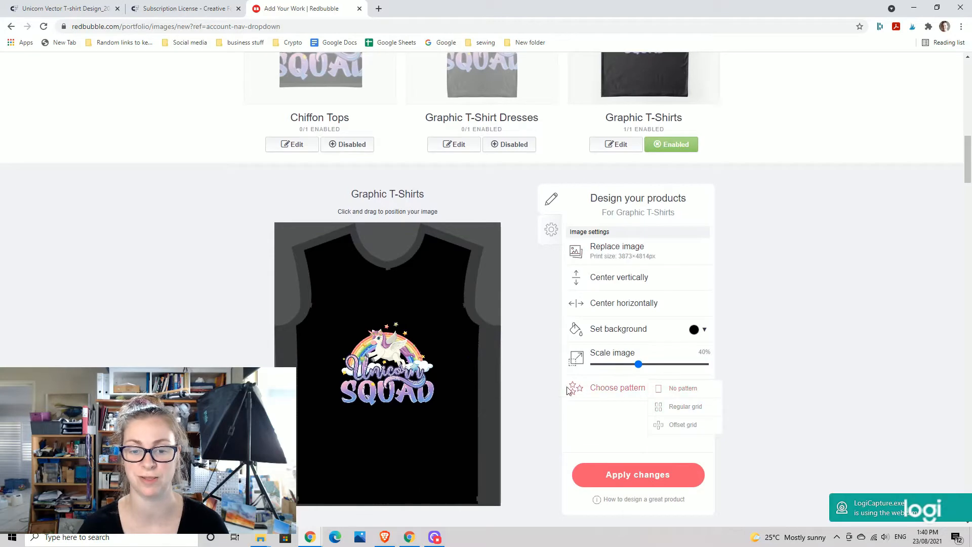
{"action": "scroll", "coordinate": [546, 360], "scroll_direction": "up", "scroll_amount": 3}
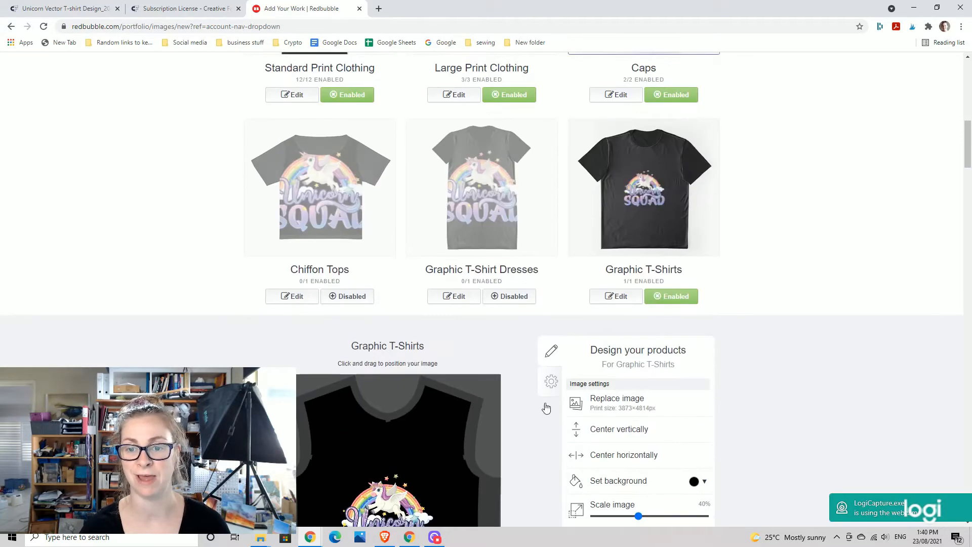
{"action": "scroll", "coordinate": [589, 466], "scroll_direction": "down", "scroll_amount": 2}
{"action": "left_click_drag", "start_coordinate": [638, 415], "coordinate": [669, 414]}
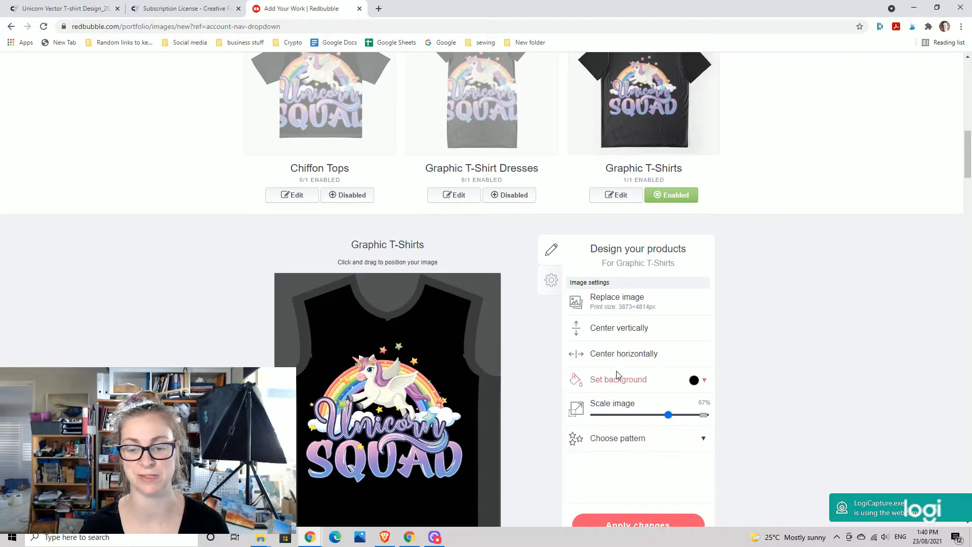
{"action": "left_click", "coordinate": [622, 354]}
{"action": "scroll", "coordinate": [622, 354], "scroll_direction": "up", "scroll_amount": 3}
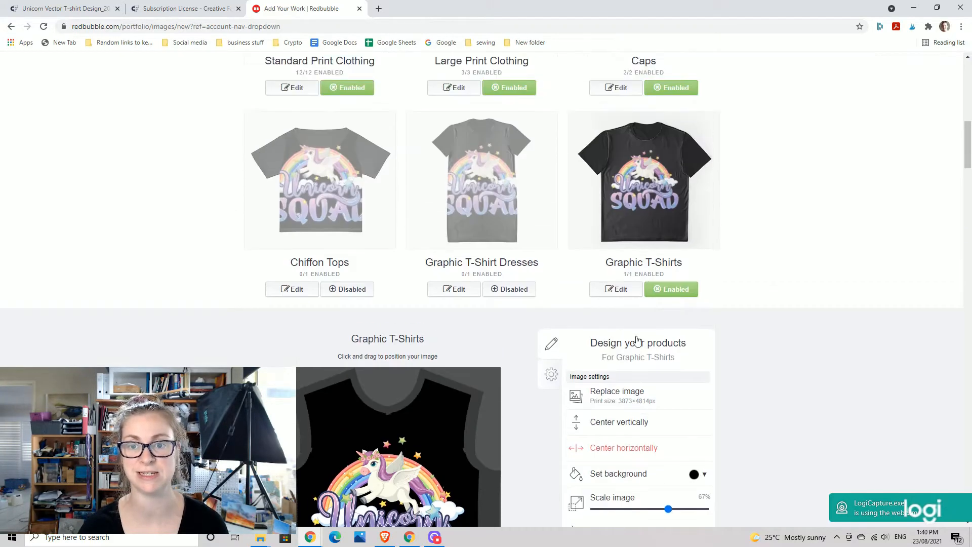
{"action": "scroll", "coordinate": [666, 306], "scroll_direction": "down", "scroll_amount": 7}
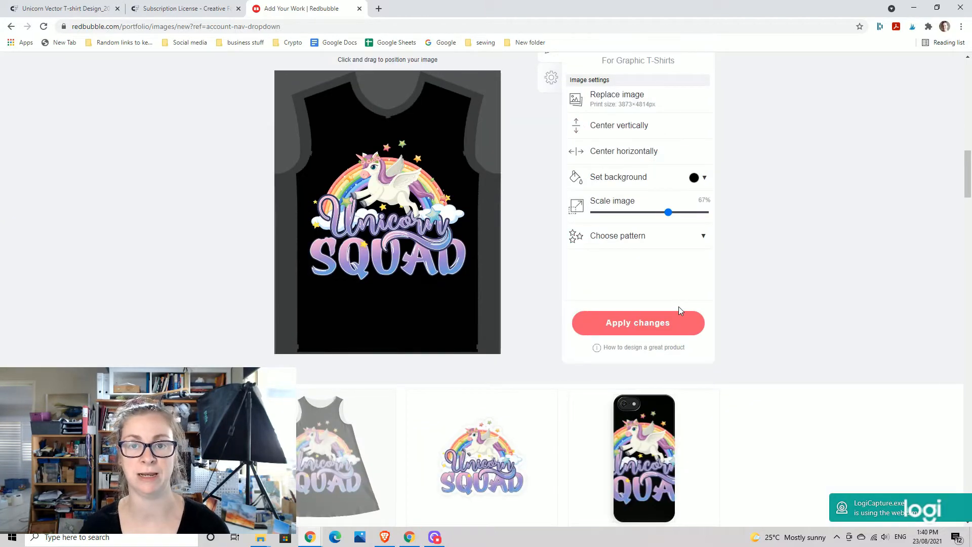
{"action": "left_click", "coordinate": [640, 320]}
Examine the Stickers & Magnets settings and the image replacement option, closing the file chooser without picking a file.
{"action": "scroll", "coordinate": [627, 341], "scroll_direction": "down", "scroll_amount": 5}
{"action": "scroll", "coordinate": [470, 350], "scroll_direction": "up", "scroll_amount": 1}
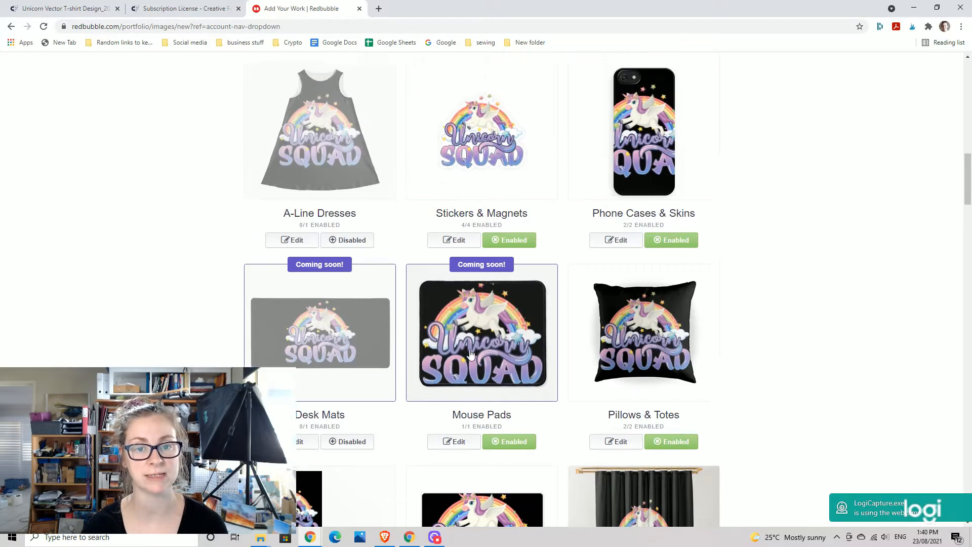
{"action": "left_click", "coordinate": [460, 245]}
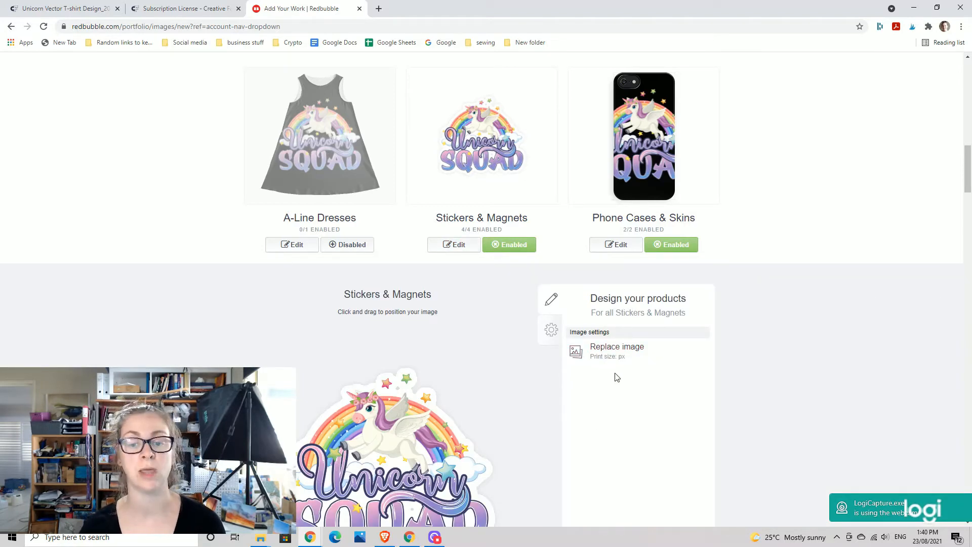
{"action": "left_click", "coordinate": [577, 356]}
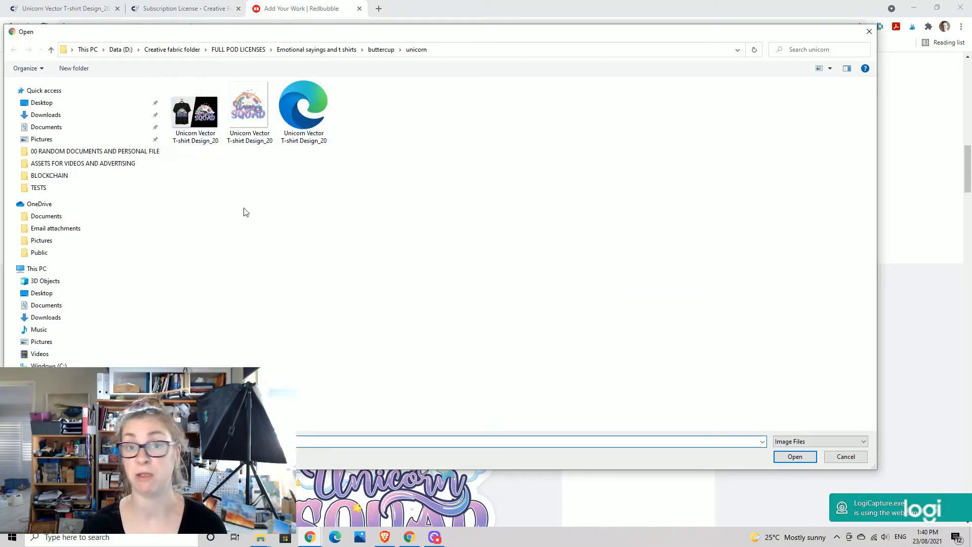
{"action": "left_click", "coordinate": [869, 31]}
{"action": "scroll", "coordinate": [679, 375], "scroll_direction": "down", "scroll_amount": 3}
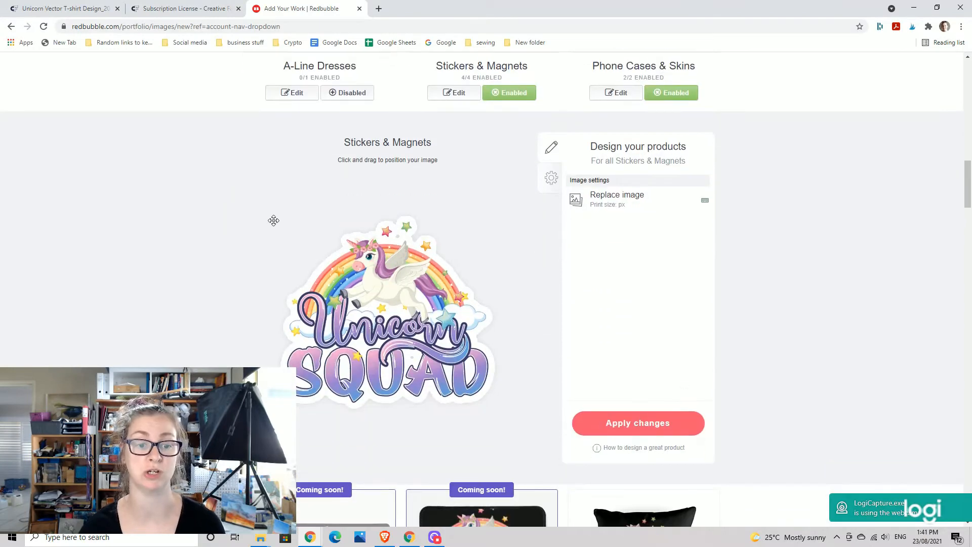
Enable the Desk Mats product.
{"action": "scroll", "coordinate": [630, 426], "scroll_direction": "down", "scroll_amount": 1}
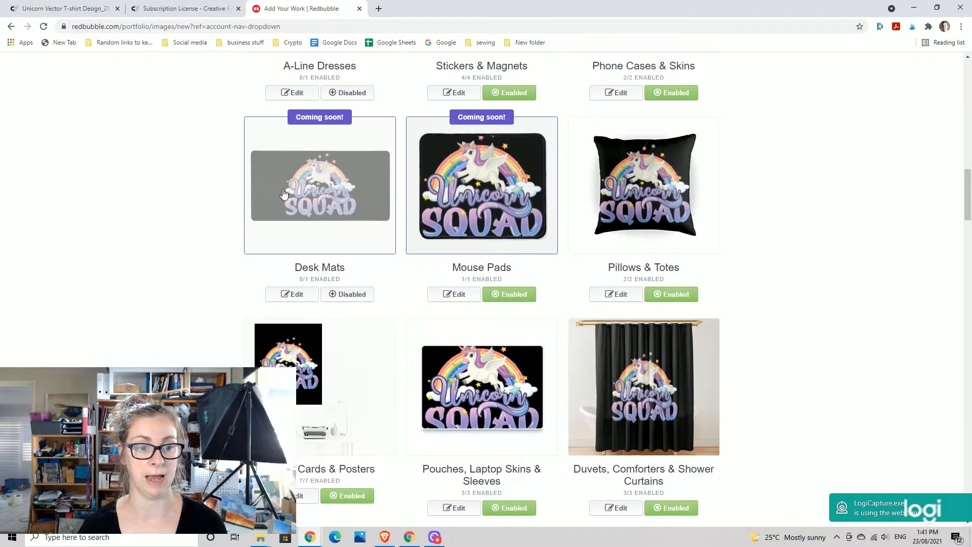
{"action": "scroll", "coordinate": [386, 269], "scroll_direction": "up", "scroll_amount": 2}
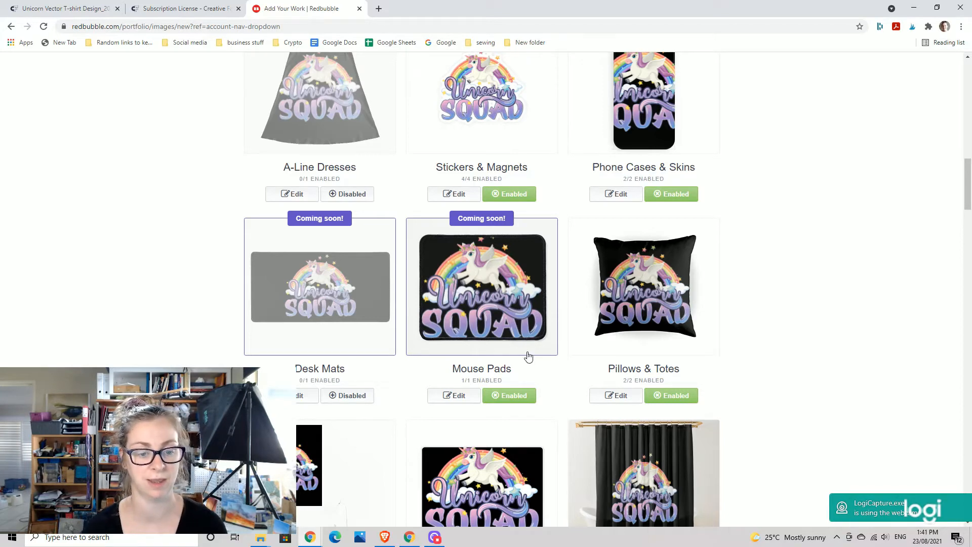
{"action": "left_click", "coordinate": [352, 399]}
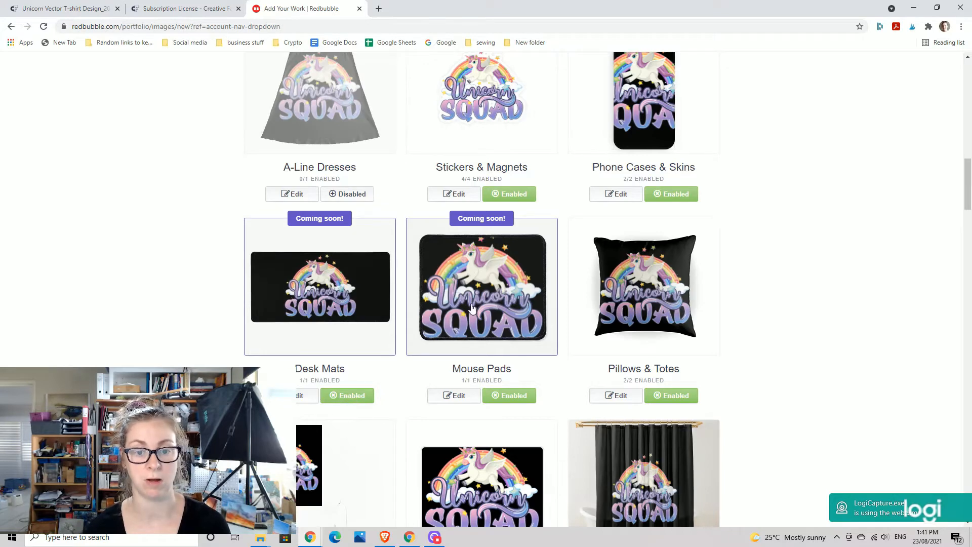
Scale the design on the Mouse Pads to 51%.
{"action": "left_click", "coordinate": [455, 396]}
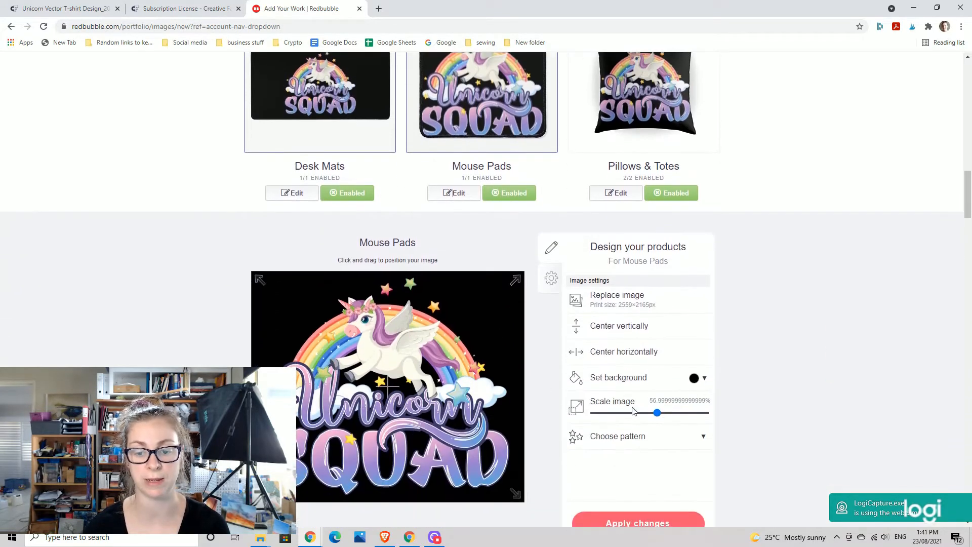
{"action": "left_click_drag", "start_coordinate": [657, 413], "coordinate": [651, 414]}
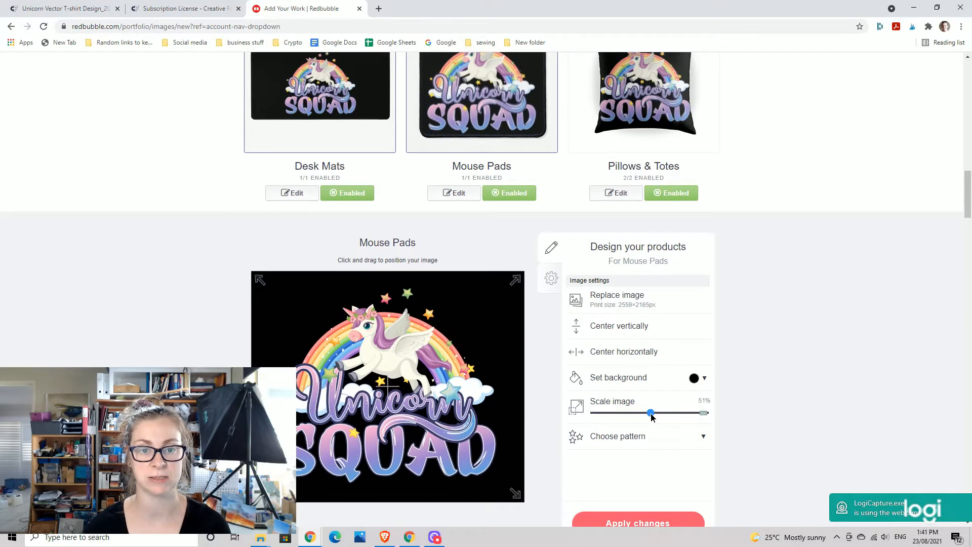
{"action": "scroll", "coordinate": [652, 416], "scroll_direction": "up", "scroll_amount": 3}
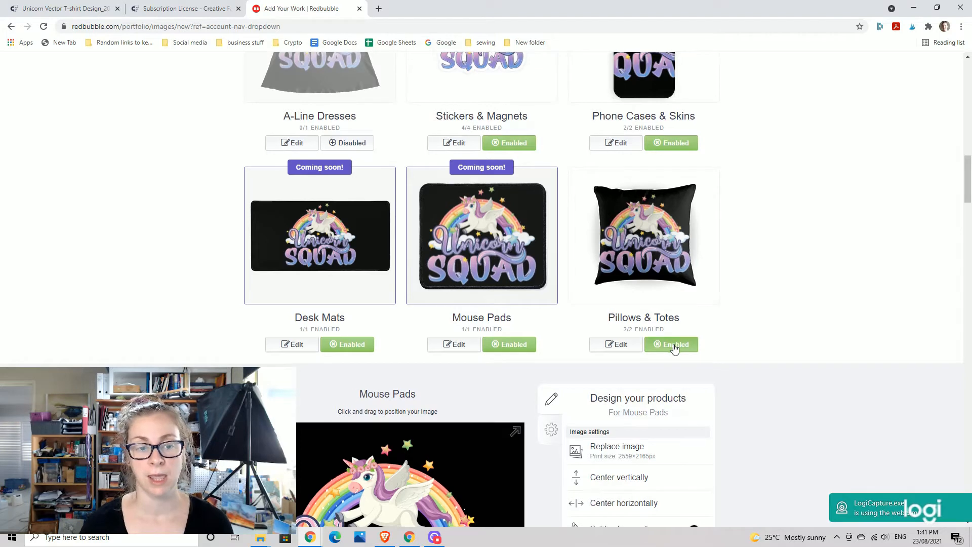
{"action": "scroll", "coordinate": [674, 348], "scroll_direction": "down", "scroll_amount": 4}
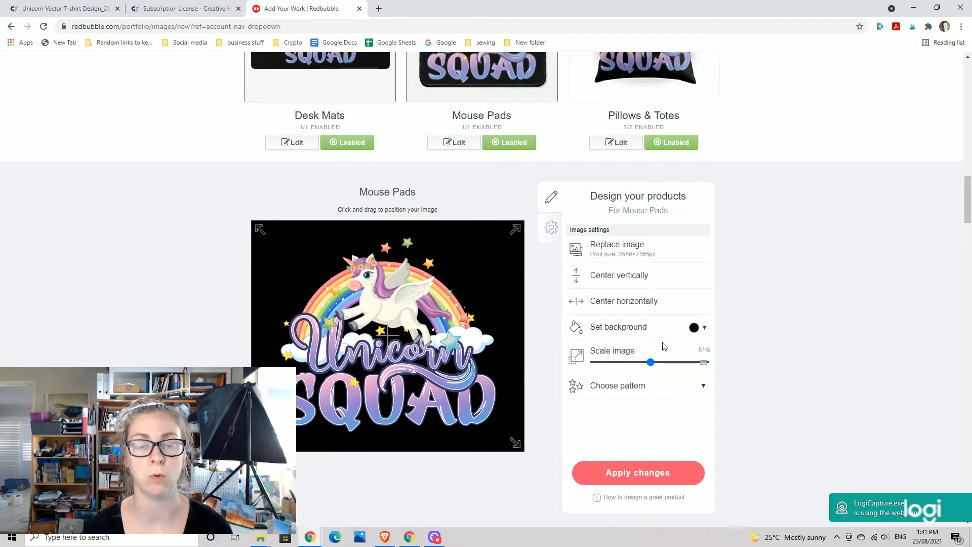
{"action": "scroll", "coordinate": [663, 345], "scroll_direction": "up", "scroll_amount": 2}
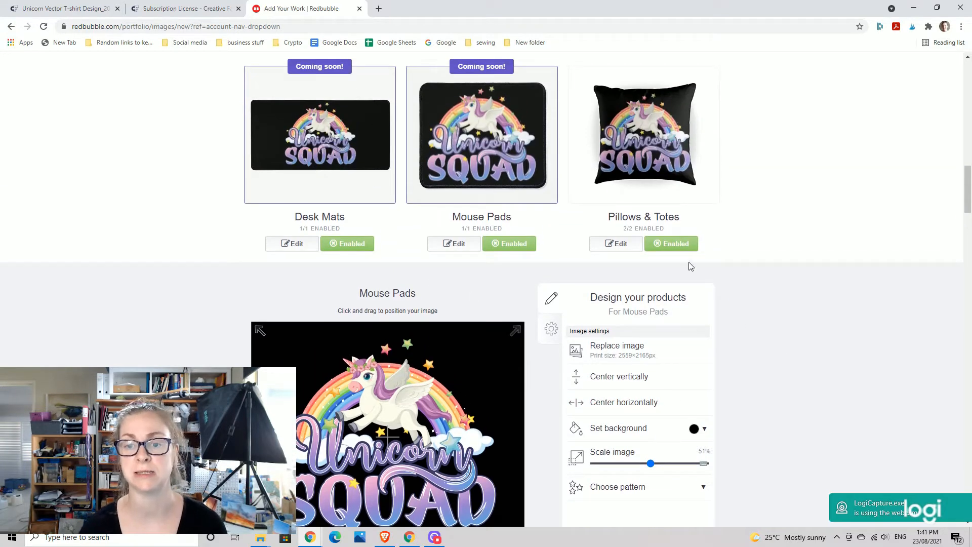
Scale the design on the Pillows & Totes to 47% and apply the changes.
{"action": "left_click", "coordinate": [616, 244]}
{"action": "scroll", "coordinate": [668, 152], "scroll_direction": "down", "scroll_amount": 1}
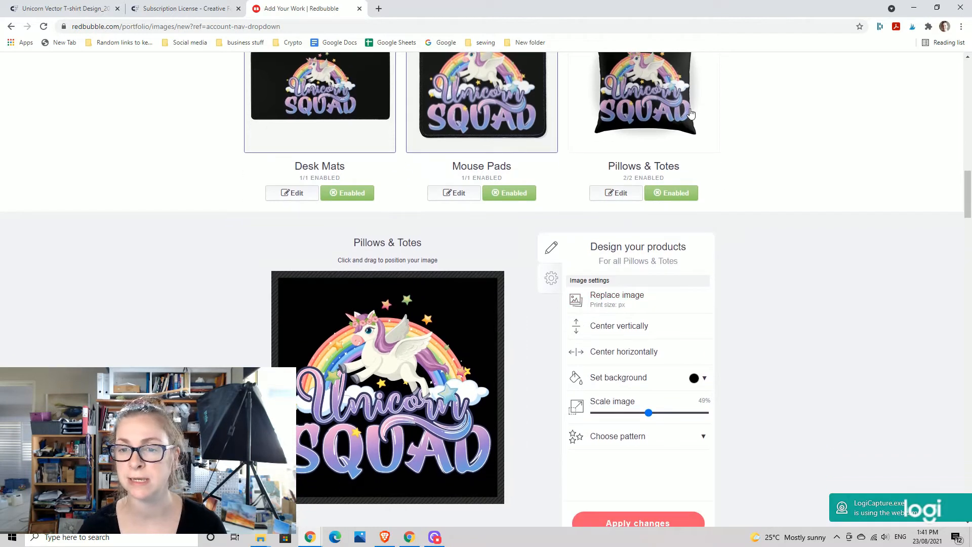
{"action": "scroll", "coordinate": [498, 268], "scroll_direction": "down", "scroll_amount": 1}
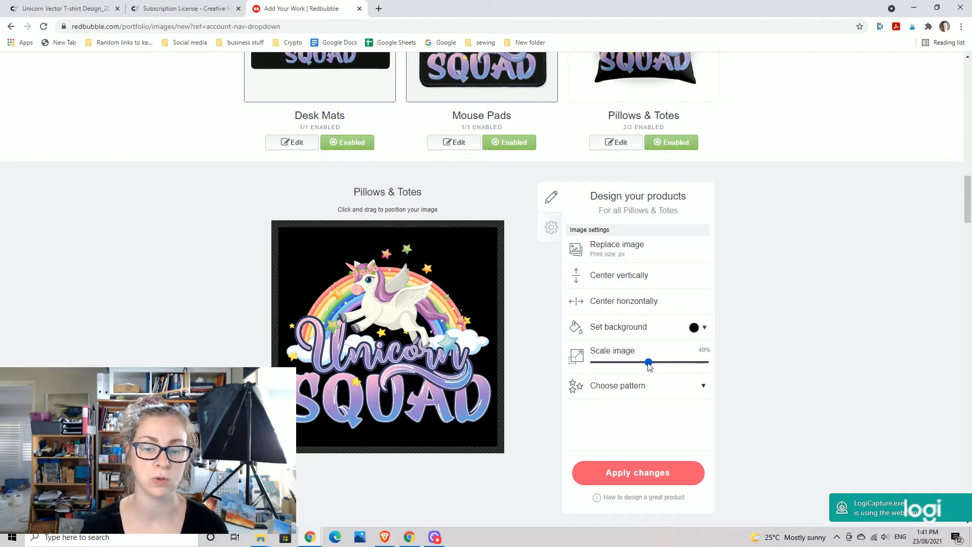
{"action": "left_click_drag", "start_coordinate": [649, 362], "coordinate": [646, 362]}
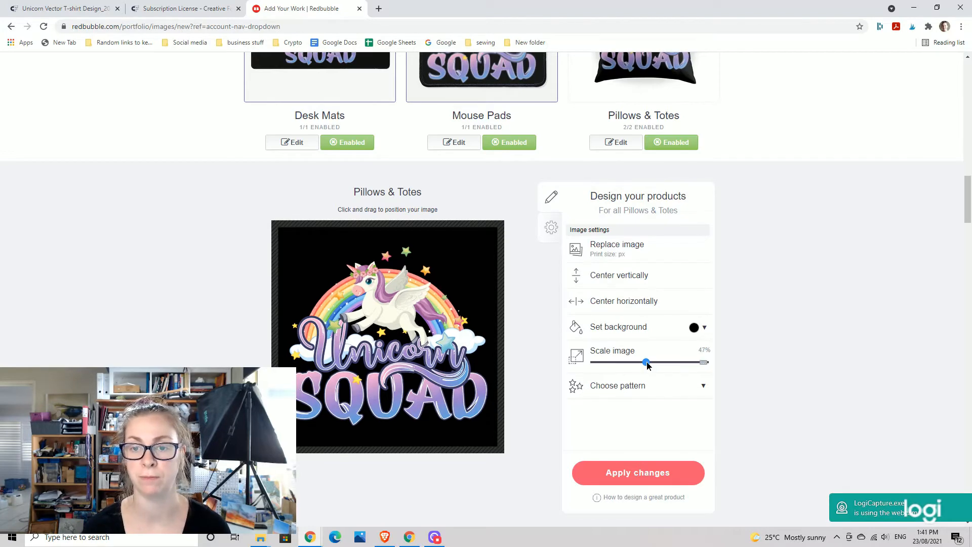
{"action": "left_click", "coordinate": [643, 475]}
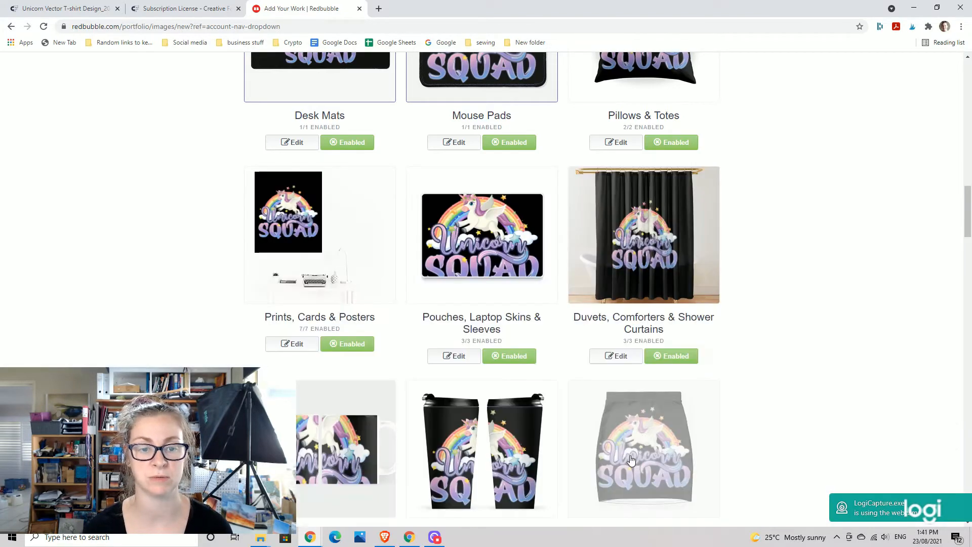
Scale the design on the Pouches, Laptop Skins & Sleeves to 67%.
{"action": "left_click", "coordinate": [452, 355]}
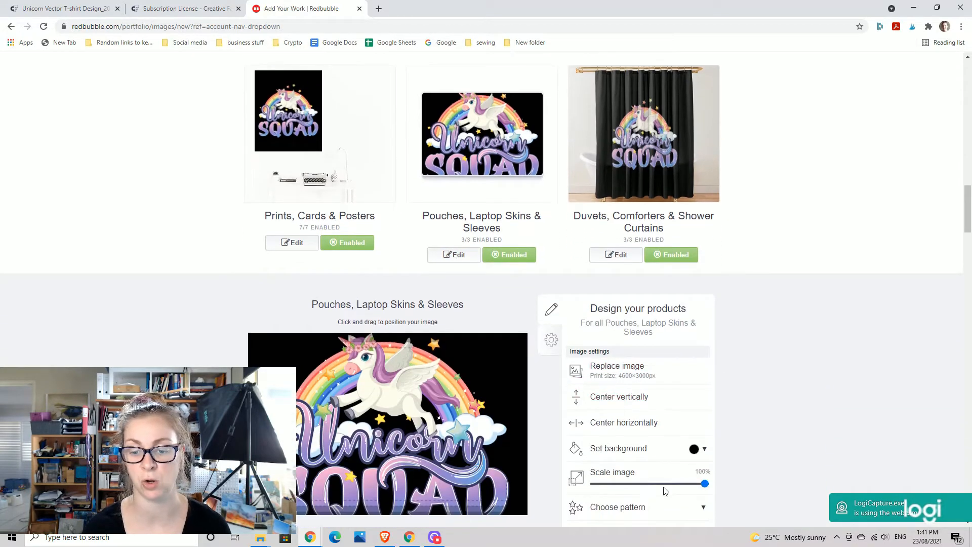
{"action": "left_click", "coordinate": [668, 484]}
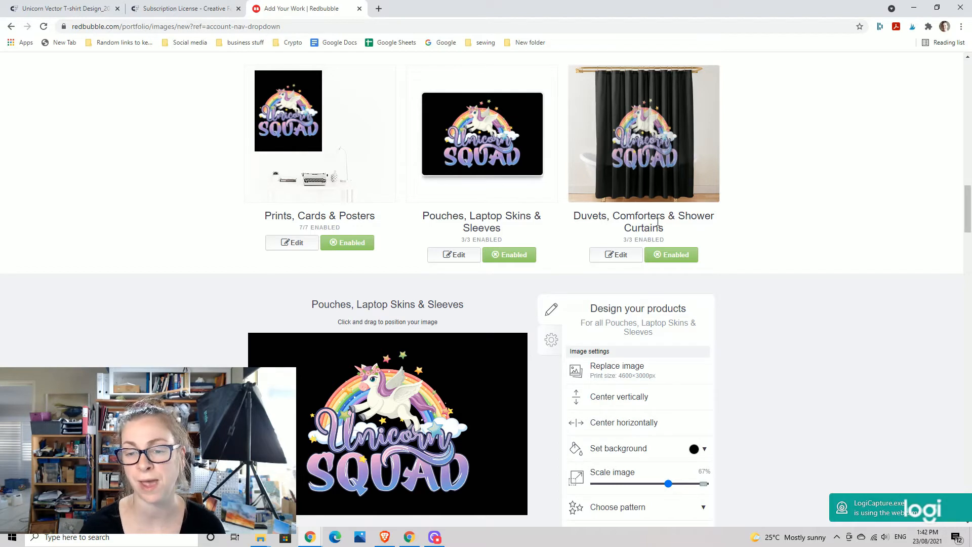
Change the background of the Duvets, Comforters & Shower Curtains to light pink.
{"action": "left_click", "coordinate": [619, 254]}
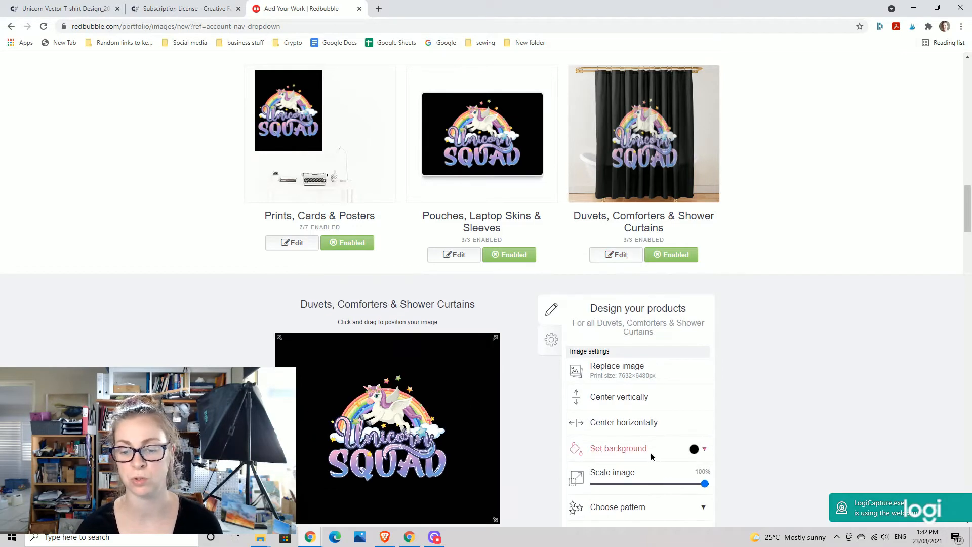
{"action": "left_click", "coordinate": [650, 455]}
{"action": "mouse_move", "coordinate": [727, 371]}
{"action": "left_mouse_down"}
{"action": "mouse_move", "coordinate": [774, 349]}
{"action": "mouse_move", "coordinate": [710, 349]}
{"action": "left_mouse_up"}
{"action": "left_click", "coordinate": [713, 343]}
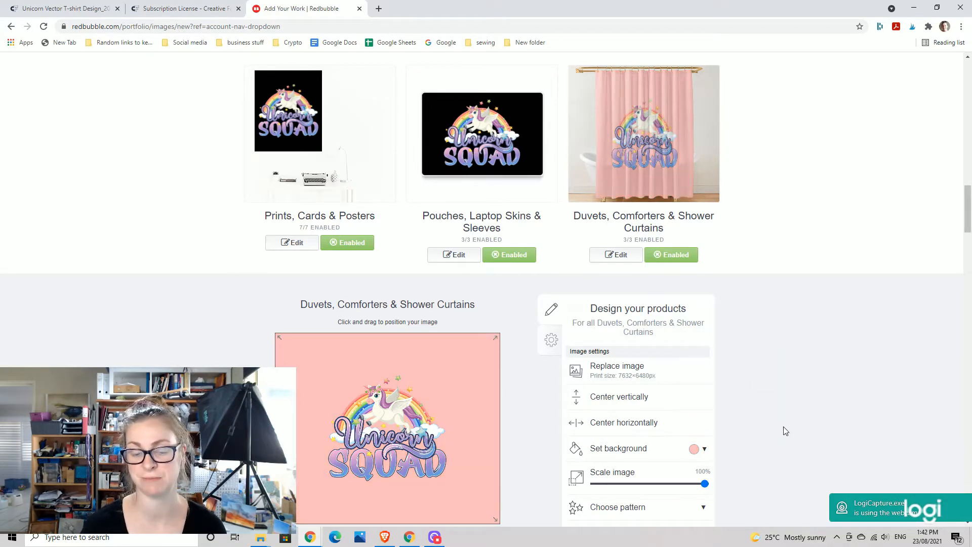
Set the Mugs design size to 30% and shift the design right so it sits on one face only.
{"action": "scroll", "coordinate": [782, 430], "scroll_direction": "down", "scroll_amount": 3}
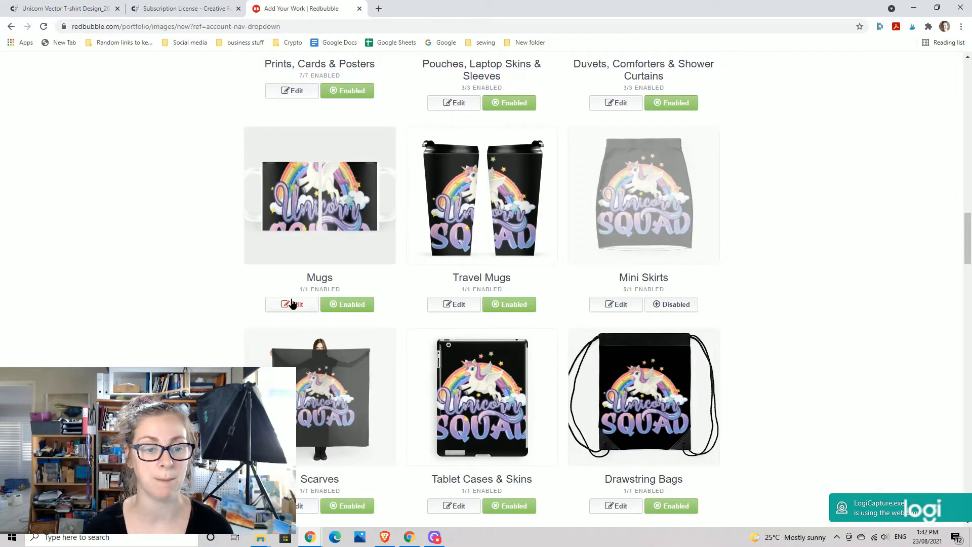
{"action": "left_click", "coordinate": [292, 304]}
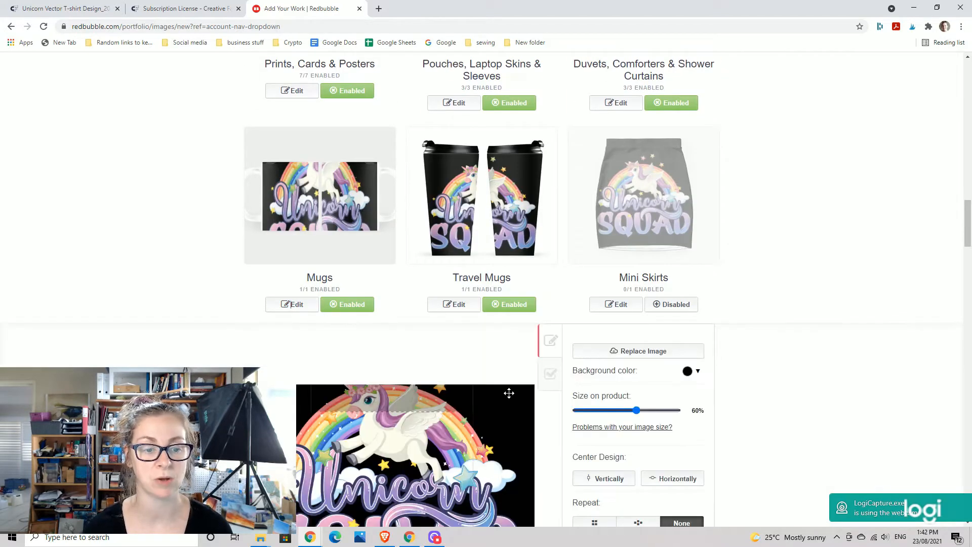
{"action": "scroll", "coordinate": [638, 429], "scroll_direction": "down", "scroll_amount": 3}
{"action": "left_click_drag", "start_coordinate": [636, 258], "coordinate": [606, 267]}
{"action": "scroll", "coordinate": [319, 169], "scroll_direction": "up", "scroll_amount": 3}
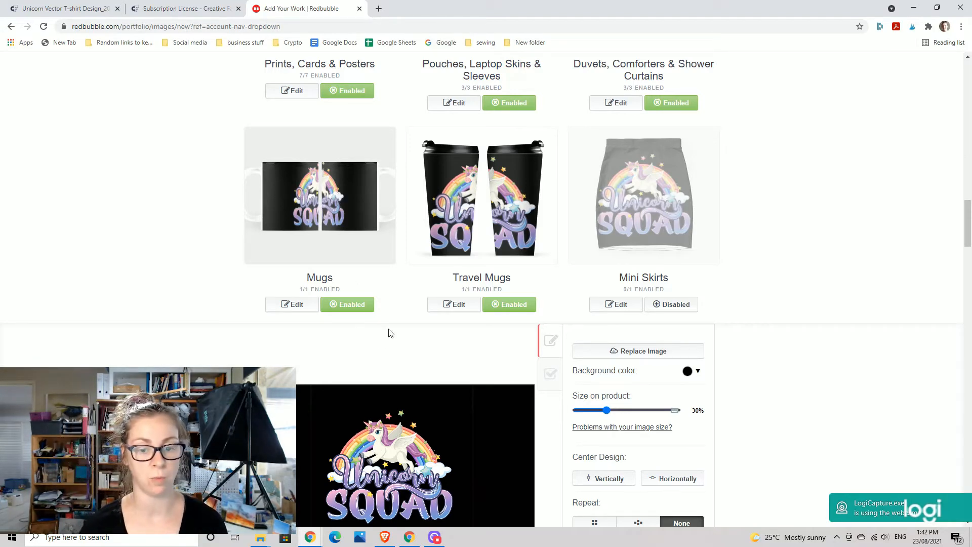
{"action": "scroll", "coordinate": [394, 314], "scroll_direction": "down", "scroll_amount": 1}
{"action": "left_click_drag", "start_coordinate": [383, 413], "coordinate": [462, 421]}
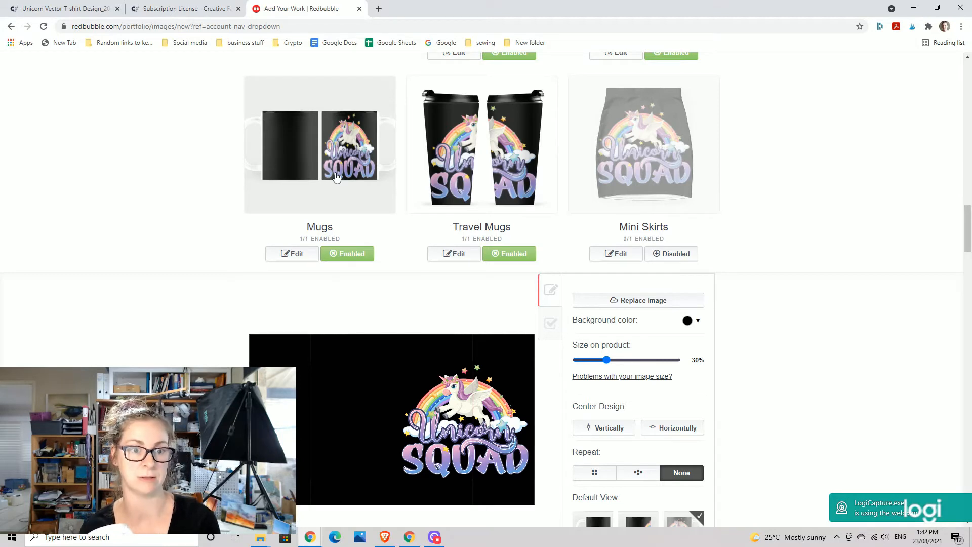
Change the Mugs background color to white (#ffffff).
{"action": "left_click", "coordinate": [289, 253]}
{"action": "scroll", "coordinate": [408, 276], "scroll_direction": "down", "scroll_amount": 3}
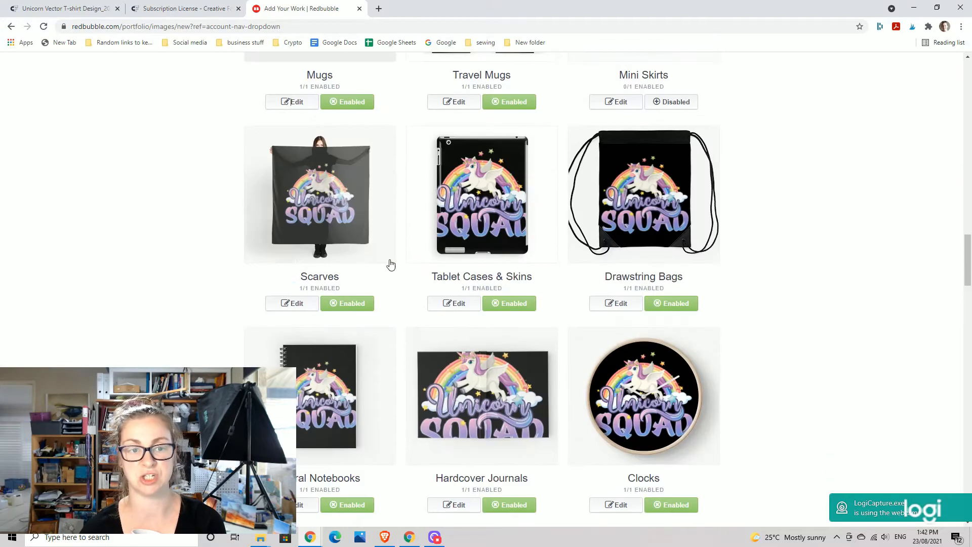
{"action": "scroll", "coordinate": [298, 326], "scroll_direction": "up", "scroll_amount": 4}
{"action": "left_click", "coordinate": [298, 304]}
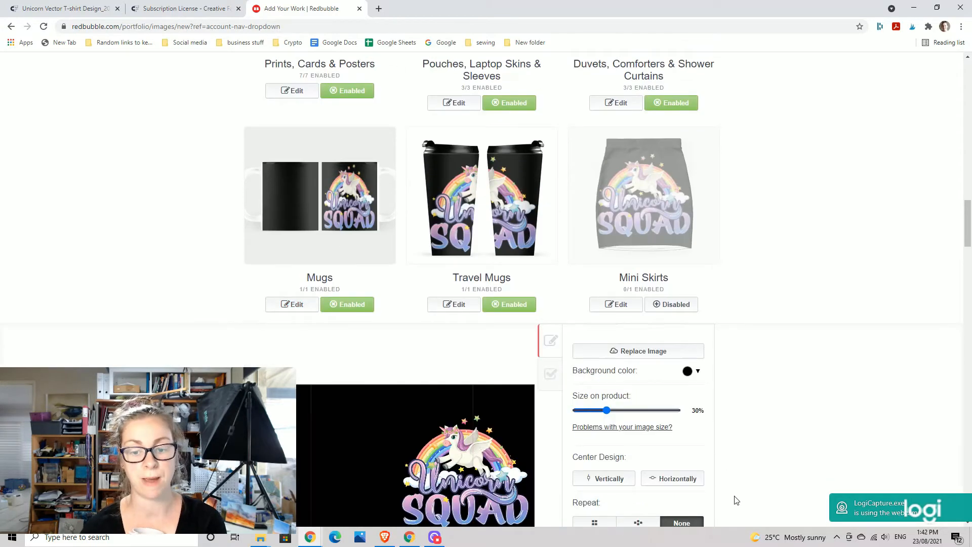
{"action": "scroll", "coordinate": [641, 445], "scroll_direction": "down", "scroll_amount": 3}
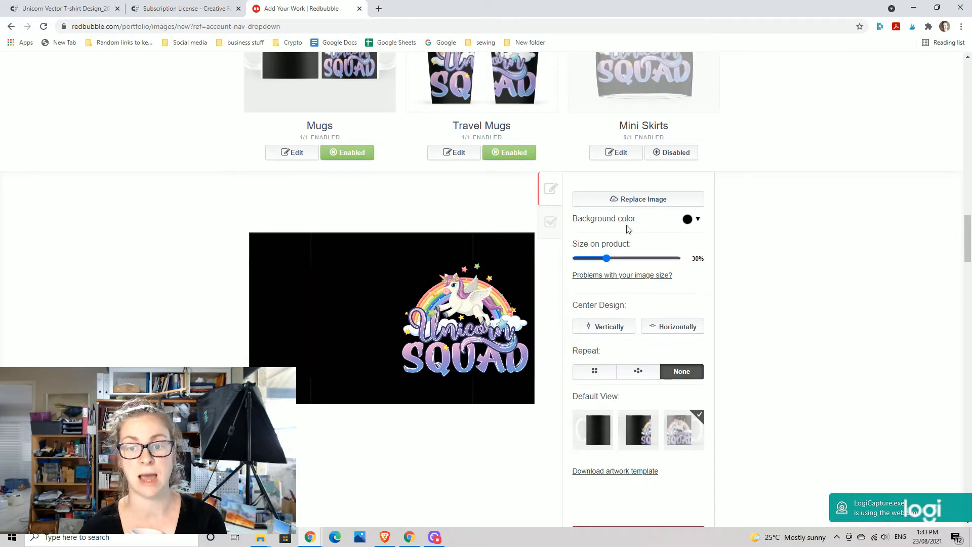
{"action": "left_click", "coordinate": [696, 221]}
{"action": "left_click", "coordinate": [686, 232]}
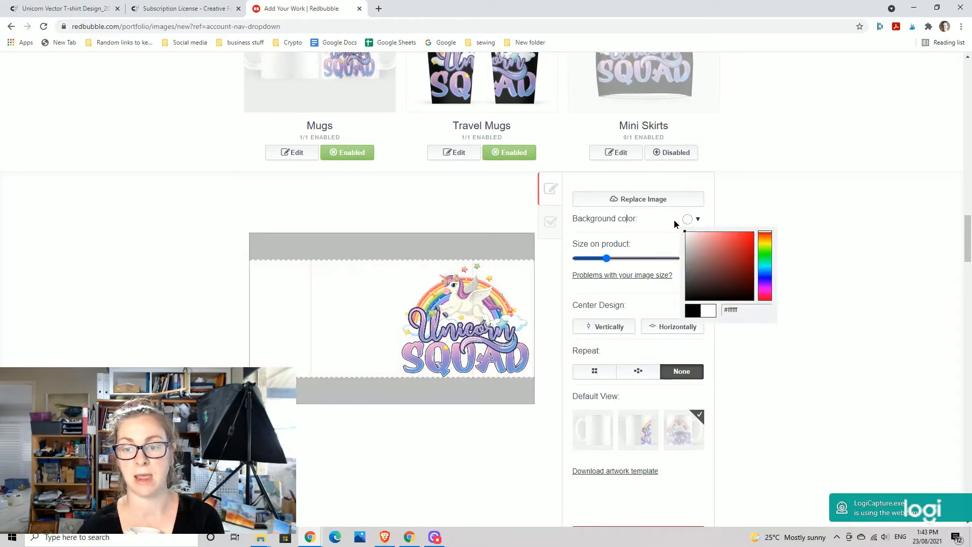
{"action": "left_click", "coordinate": [672, 221]}
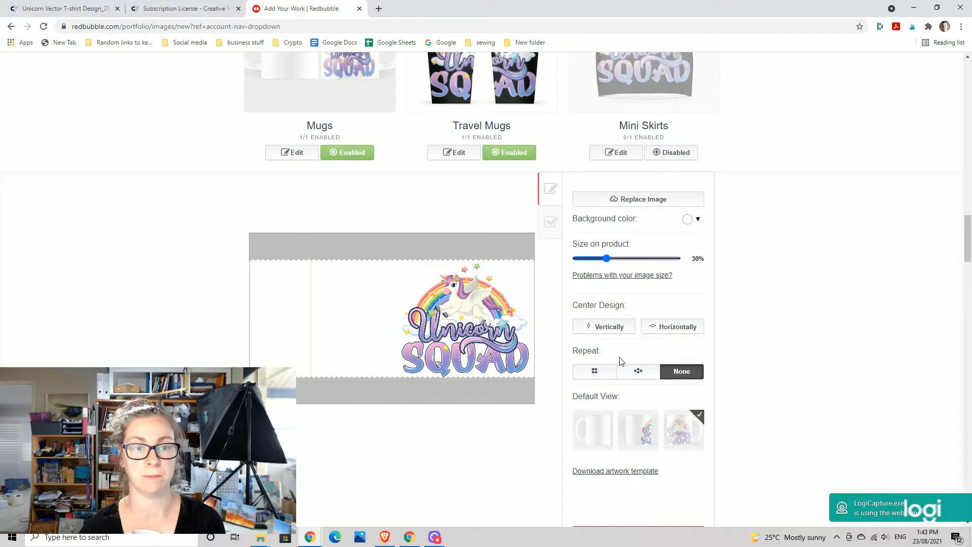
Reduce the Mugs design size to 29% and check the product's availability and markup.
{"action": "scroll", "coordinate": [622, 362], "scroll_direction": "up", "scroll_amount": 2}
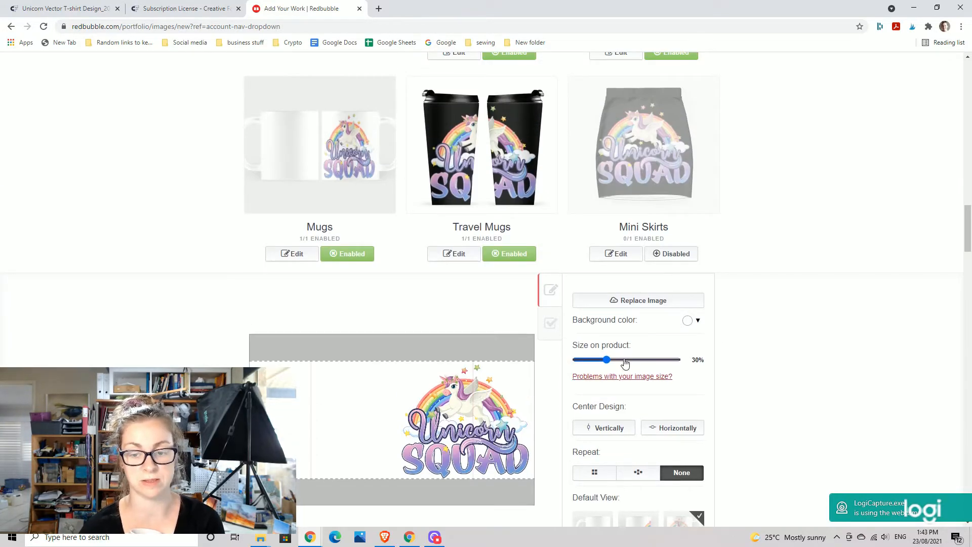
{"action": "left_click_drag", "start_coordinate": [607, 360], "coordinate": [605, 361]}
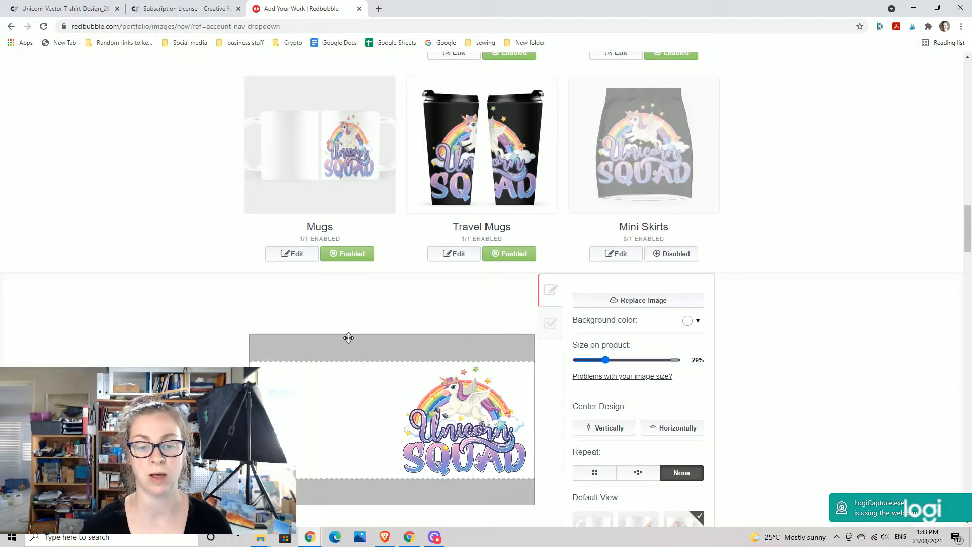
{"action": "scroll", "coordinate": [430, 409], "scroll_direction": "down", "scroll_amount": 2}
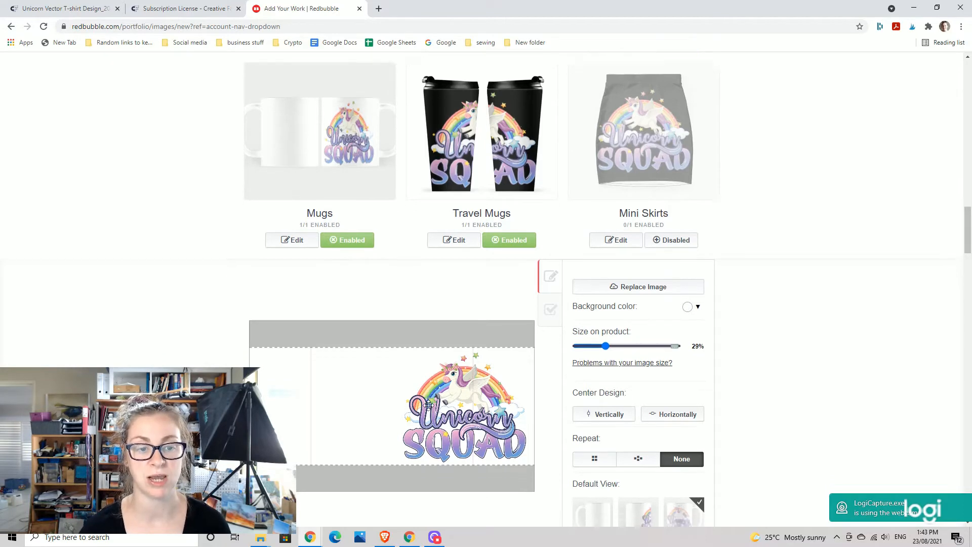
{"action": "left_click", "coordinate": [550, 225]}
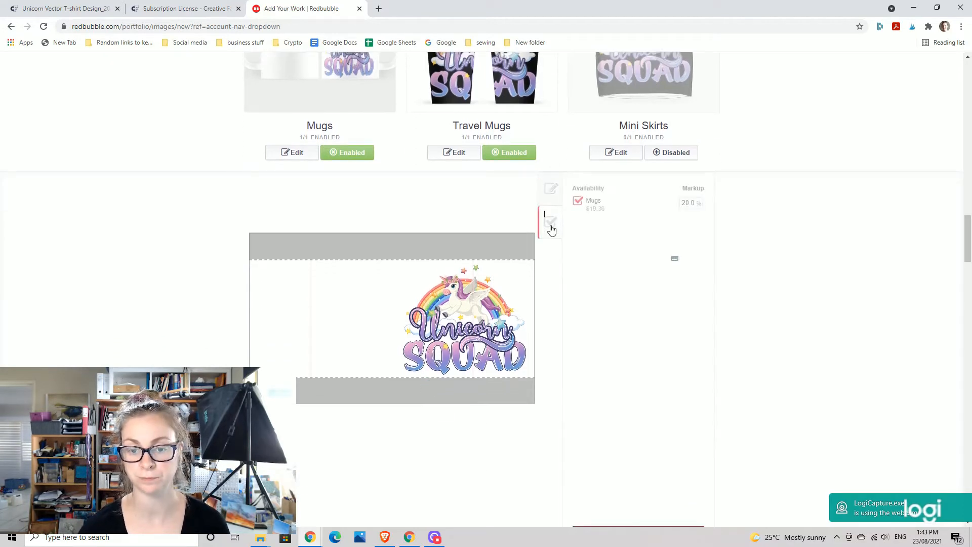
{"action": "left_click", "coordinate": [554, 189]}
Move the Mugs design to the opposite face and fine-tune its position so it fits entirely within the printable area.
{"action": "scroll", "coordinate": [509, 334], "scroll_direction": "up", "scroll_amount": 3}
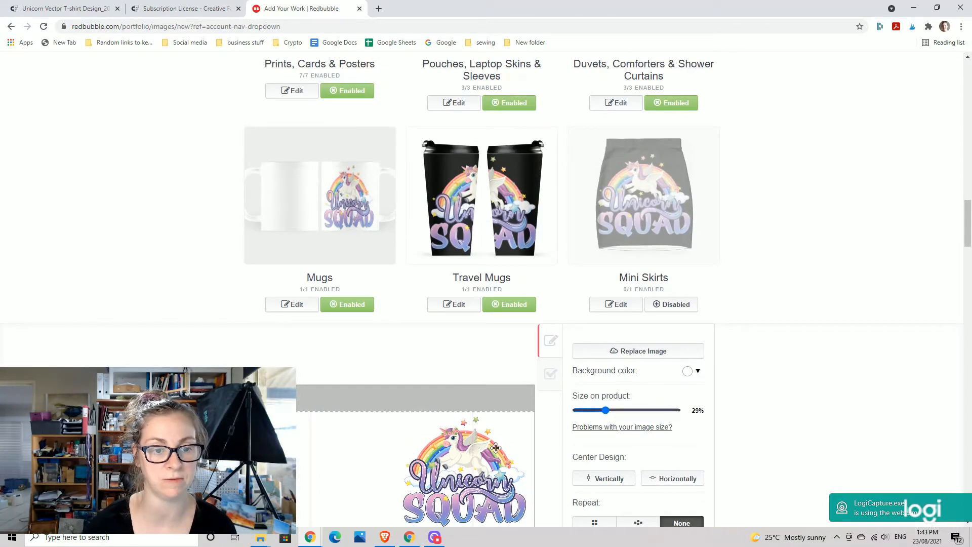
{"action": "left_click_drag", "start_coordinate": [482, 468], "coordinate": [322, 496]}
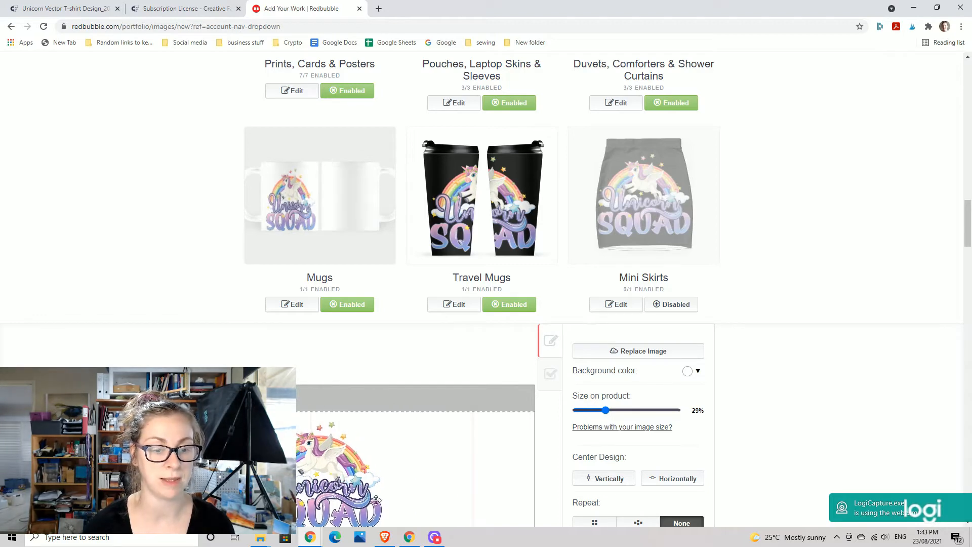
{"action": "left_click_drag", "start_coordinate": [395, 503], "coordinate": [426, 453]}
{"action": "scroll", "coordinate": [425, 454], "scroll_direction": "up", "scroll_amount": 1}
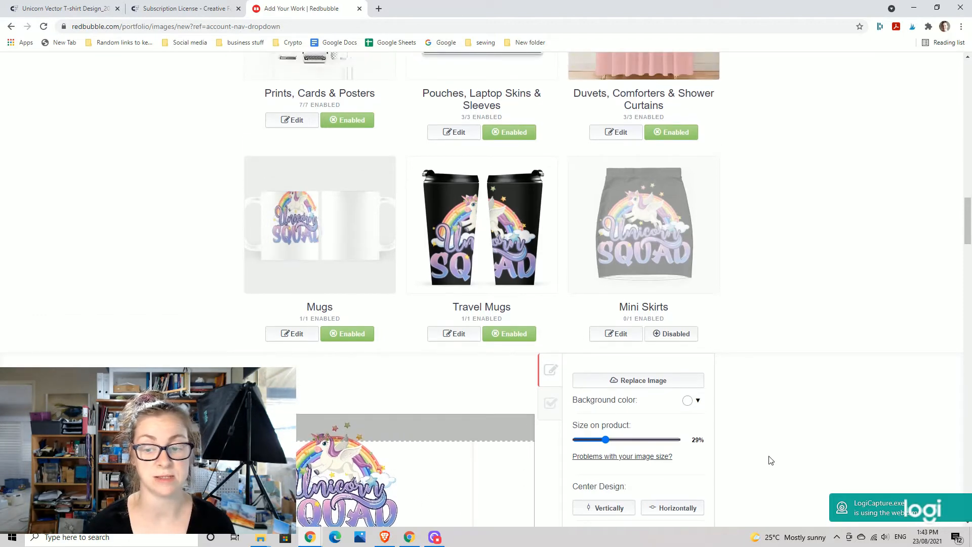
{"action": "scroll", "coordinate": [770, 442], "scroll_direction": "down", "scroll_amount": 4}
{"action": "left_click_drag", "start_coordinate": [349, 313], "coordinate": [333, 335]}
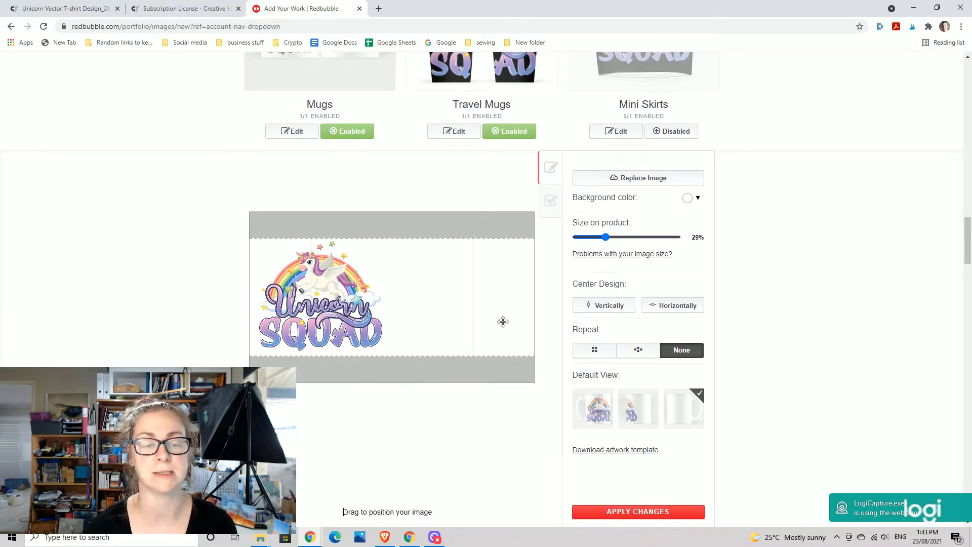
{"action": "left_click_drag", "start_coordinate": [353, 330], "coordinate": [349, 330]}
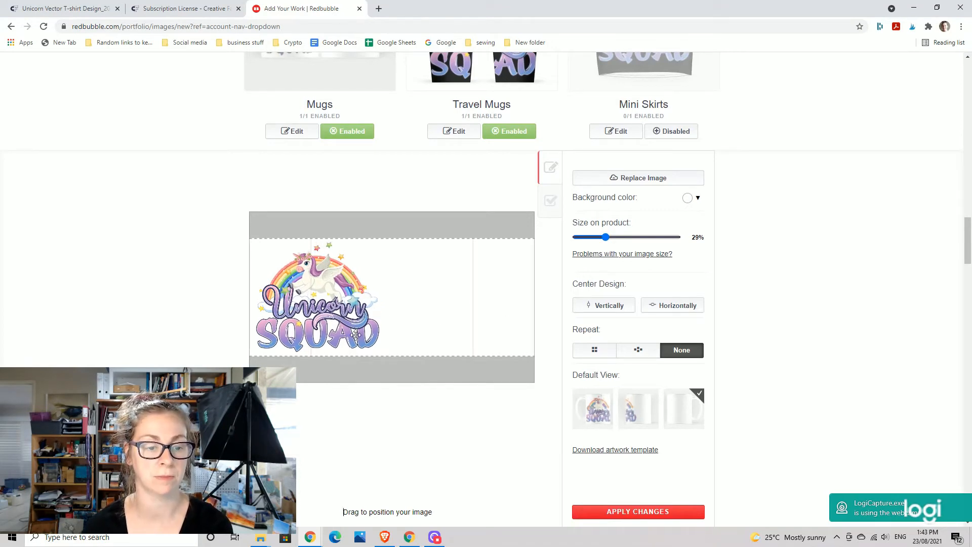
{"action": "scroll", "coordinate": [358, 331], "scroll_direction": "up", "scroll_amount": 2}
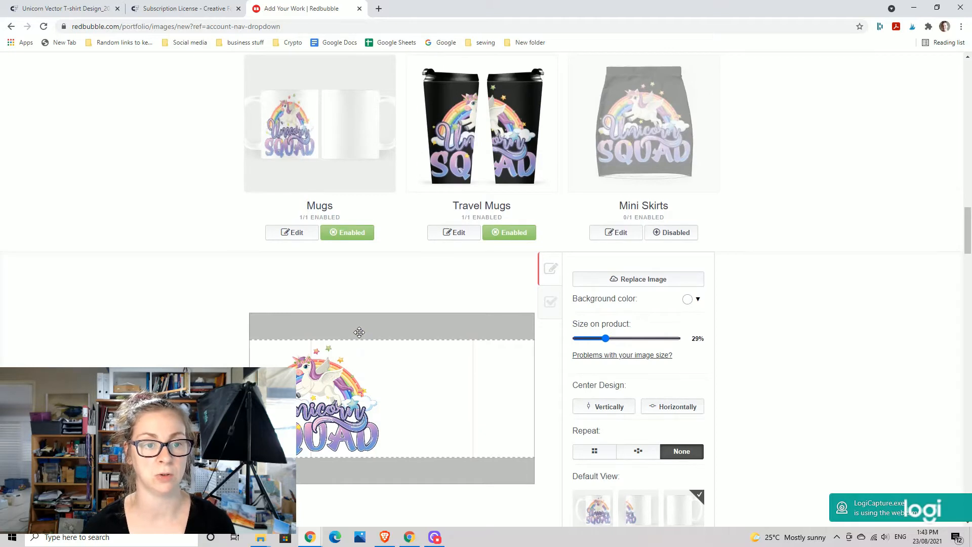
{"action": "left_click_drag", "start_coordinate": [326, 361], "coordinate": [327, 358]}
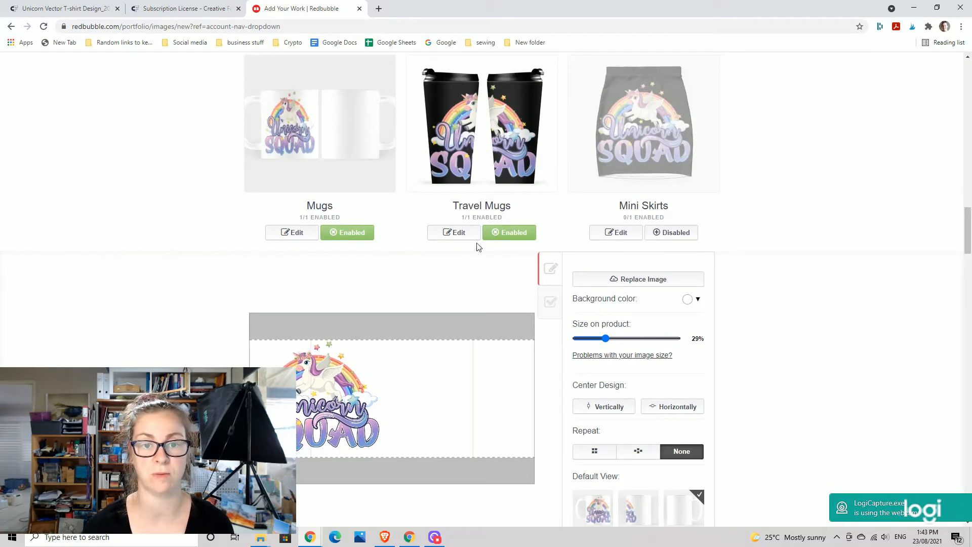
Open the Travel Mugs settings, try the fourth mug view as the default view, and switch back to the second one.
{"action": "left_click", "coordinate": [455, 233]}
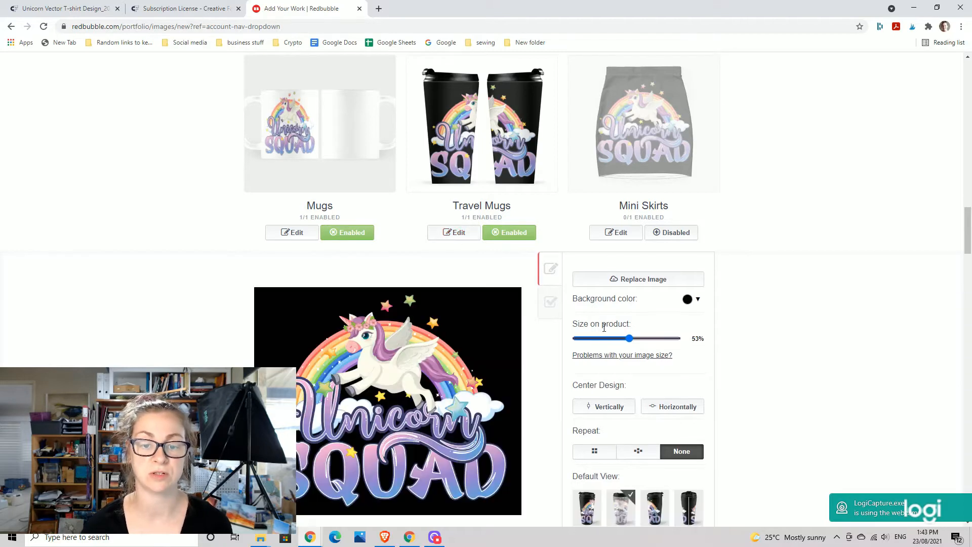
{"action": "scroll", "coordinate": [591, 380], "scroll_direction": "down", "scroll_amount": 2}
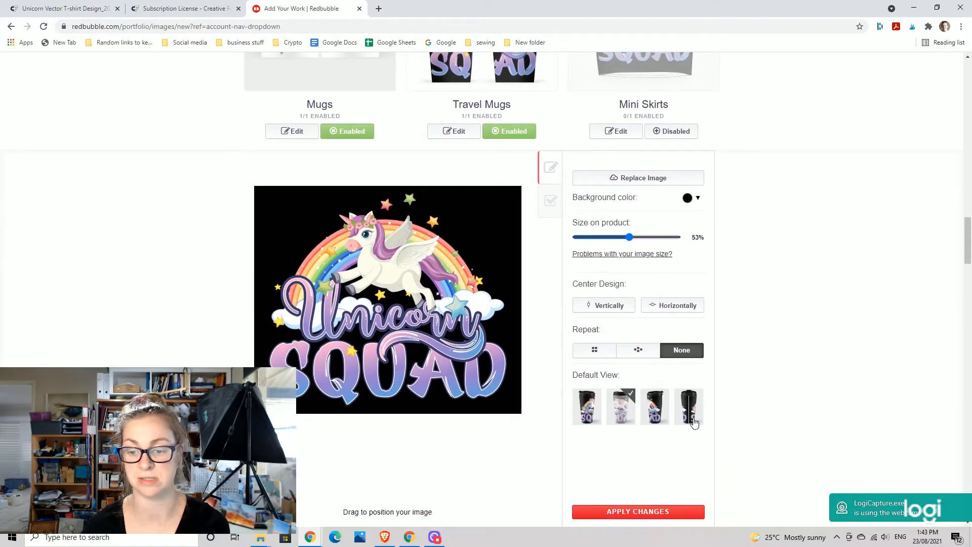
{"action": "left_click", "coordinate": [690, 402]}
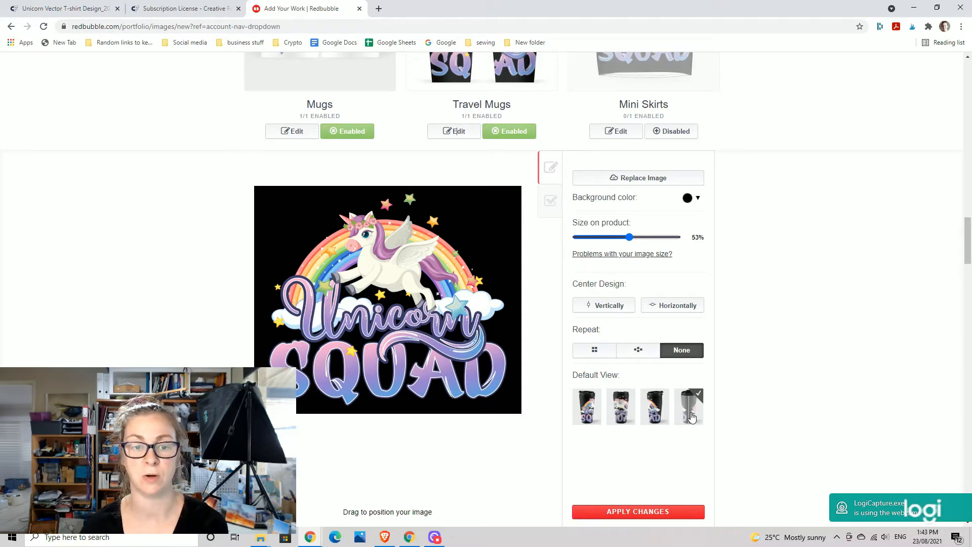
{"action": "left_click", "coordinate": [621, 413]}
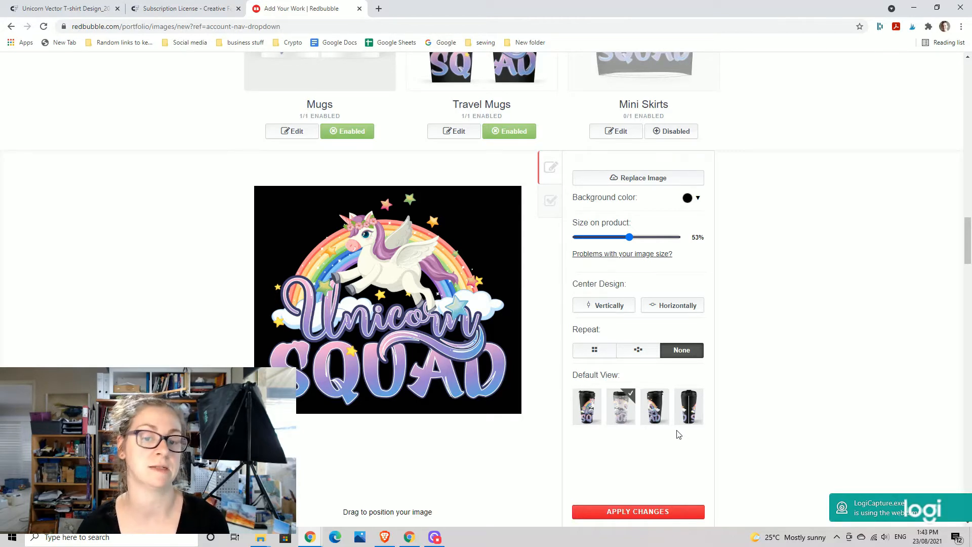
Enable Mini Skirts and disable it again, then apply the changes for Travel Mugs.
{"action": "scroll", "coordinate": [513, 164], "scroll_direction": "up", "scroll_amount": 3}
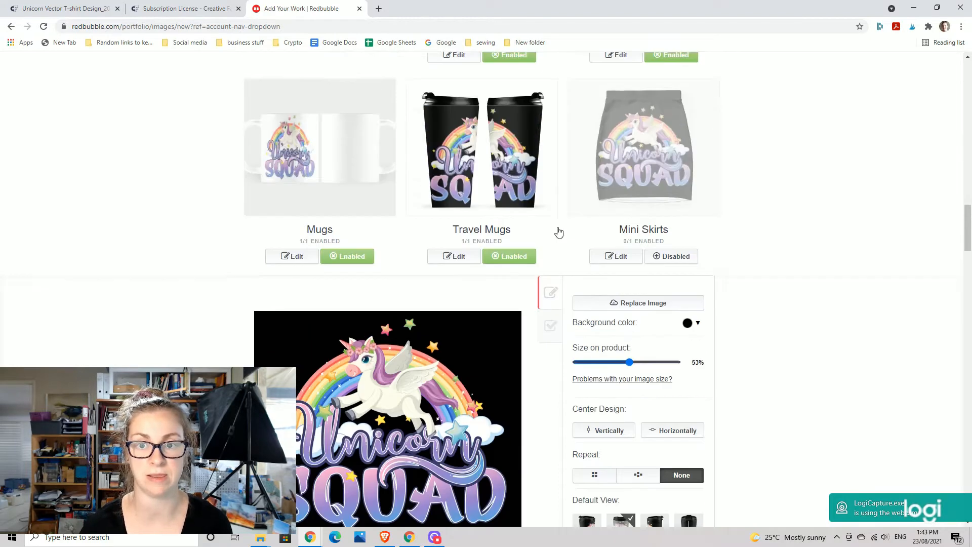
{"action": "left_click", "coordinate": [674, 284]}
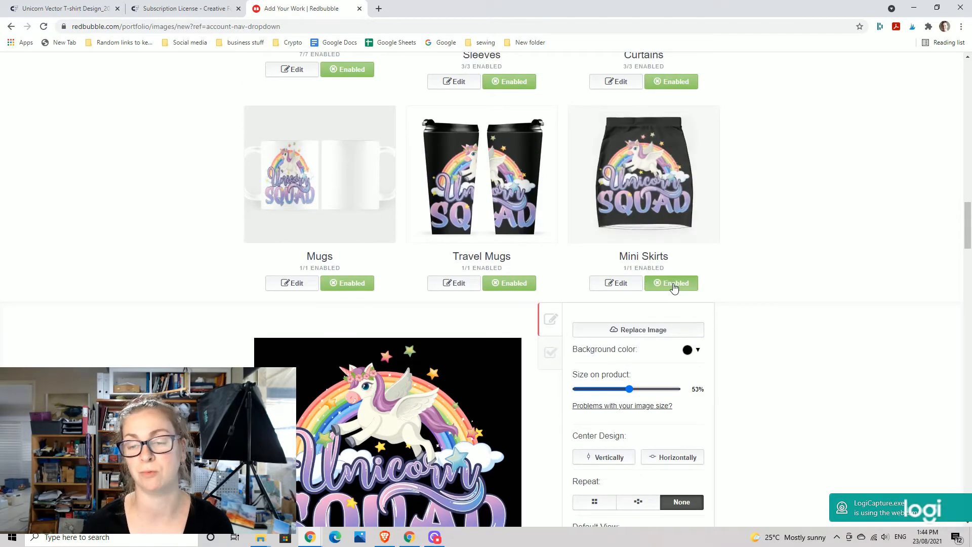
{"action": "left_click", "coordinate": [673, 284]}
{"action": "scroll", "coordinate": [674, 289], "scroll_direction": "down", "scroll_amount": 4}
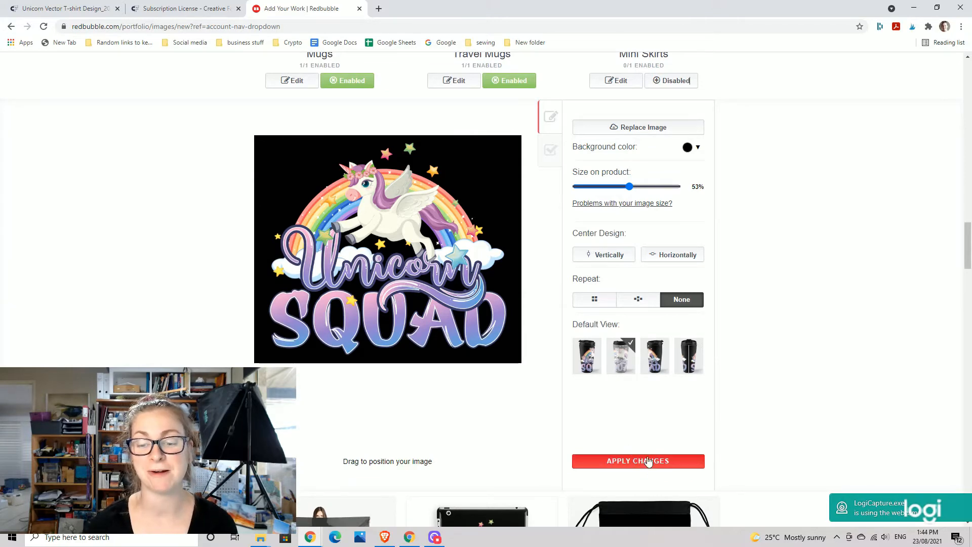
{"action": "left_click", "coordinate": [647, 463]}
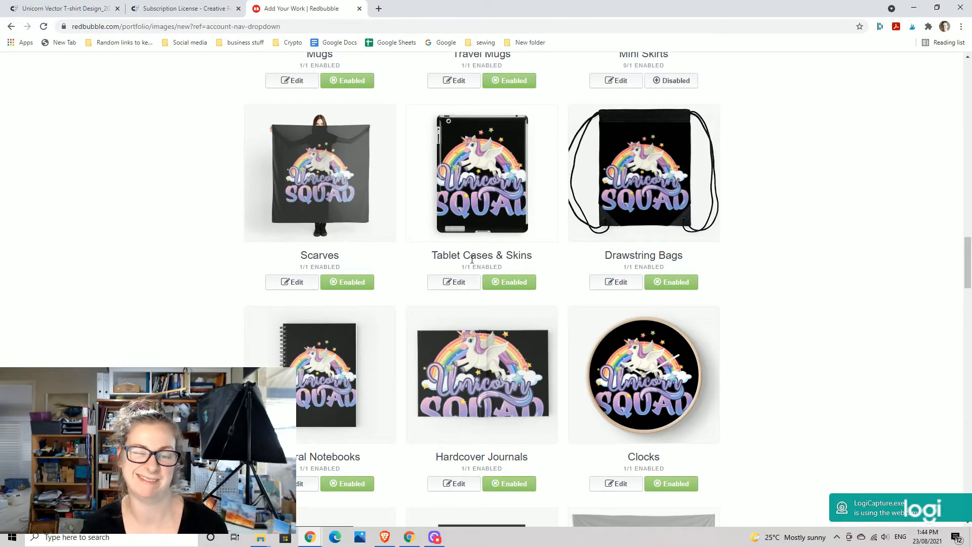
Scale the Tablet Cases & Skins design to 47% and center it horizontally.
{"action": "left_click", "coordinate": [458, 282]}
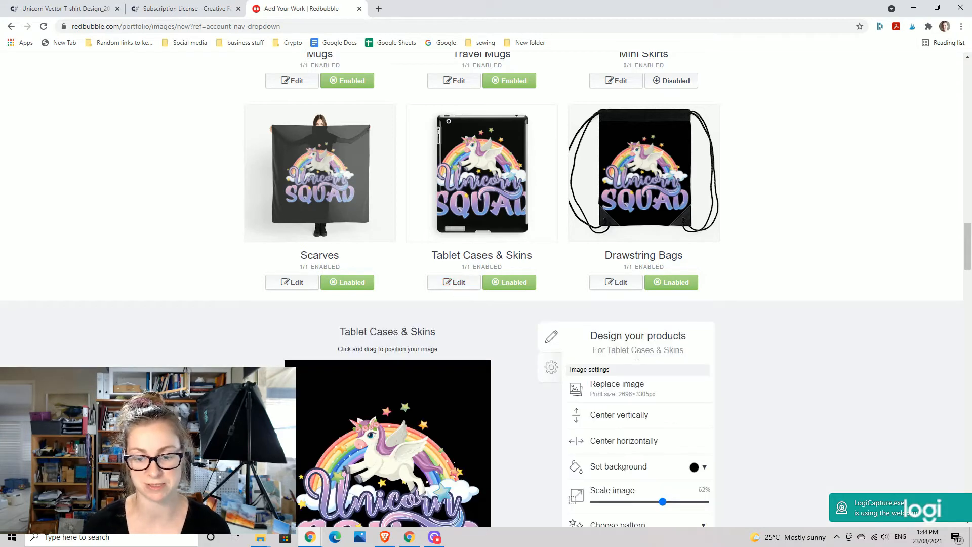
{"action": "scroll", "coordinate": [663, 420], "scroll_direction": "down", "scroll_amount": 2}
{"action": "left_click_drag", "start_coordinate": [647, 405], "coordinate": [669, 403]}
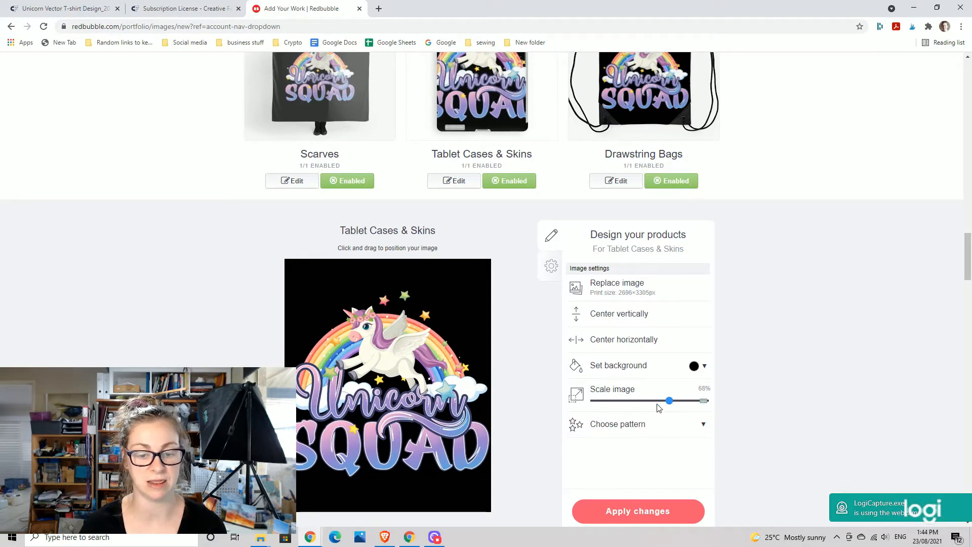
{"action": "scroll", "coordinate": [509, 140], "scroll_direction": "up", "scroll_amount": 3}
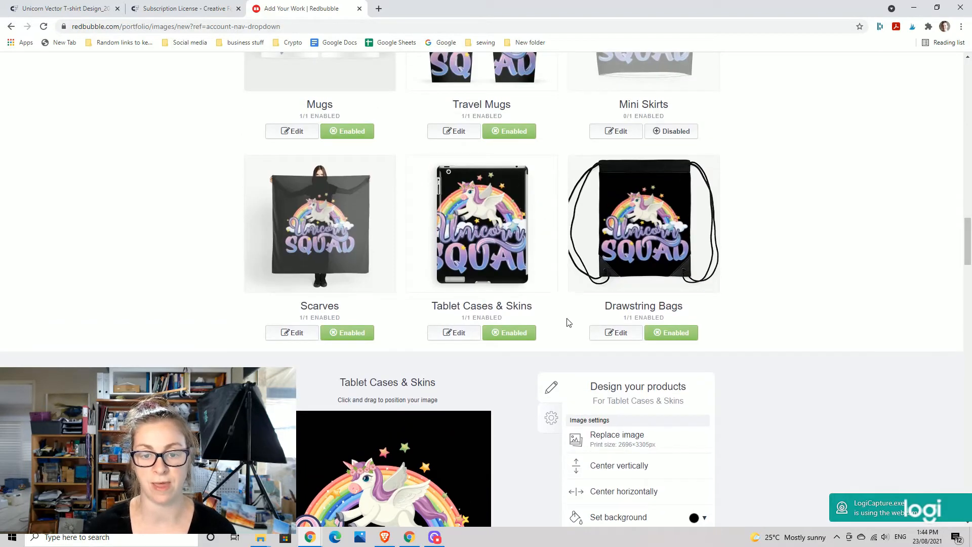
{"action": "scroll", "coordinate": [616, 355], "scroll_direction": "down", "scroll_amount": 4}
{"action": "left_click_drag", "start_coordinate": [668, 350], "coordinate": [659, 355]}
{"action": "scroll", "coordinate": [611, 338], "scroll_direction": "up", "scroll_amount": 2}
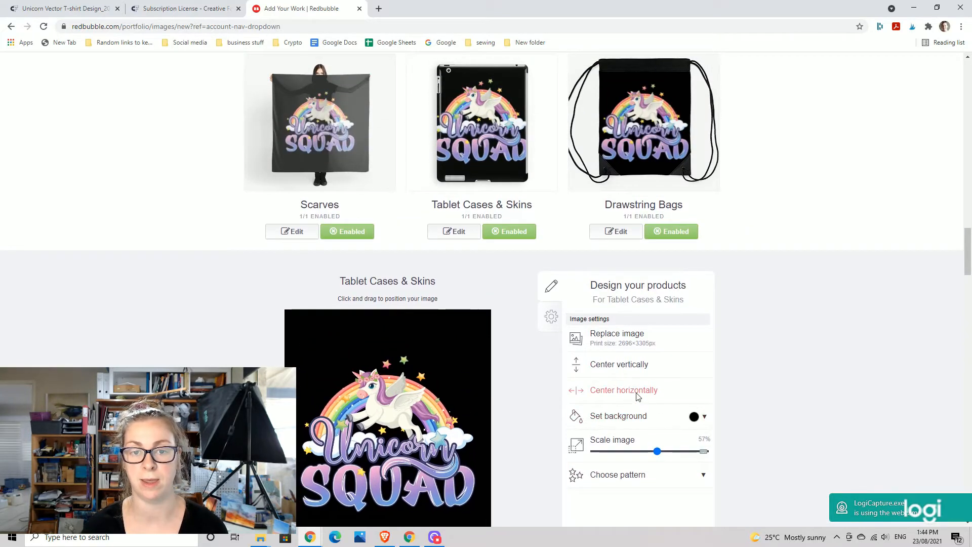
{"action": "left_click", "coordinate": [650, 451]}
{"action": "left_click_drag", "start_coordinate": [651, 452], "coordinate": [647, 452]}
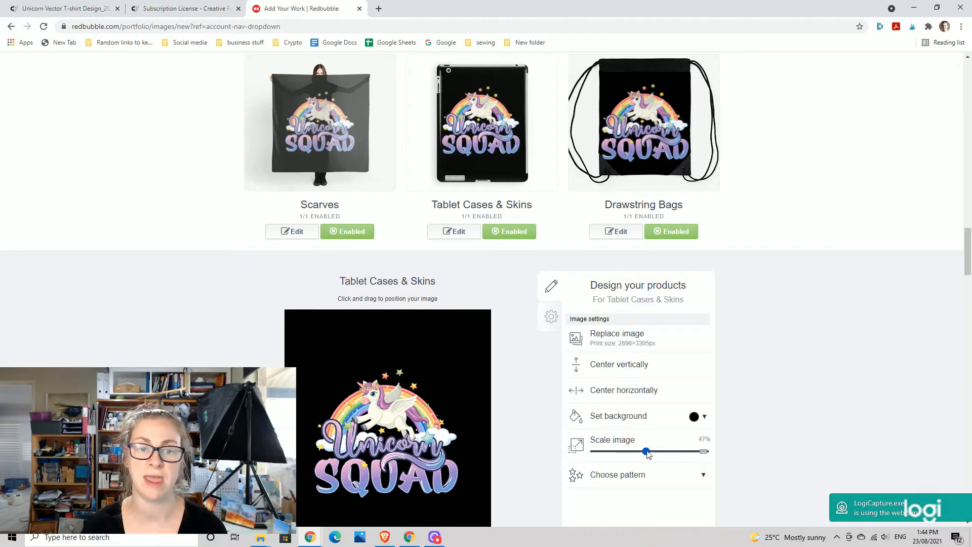
{"action": "left_click", "coordinate": [644, 391]}
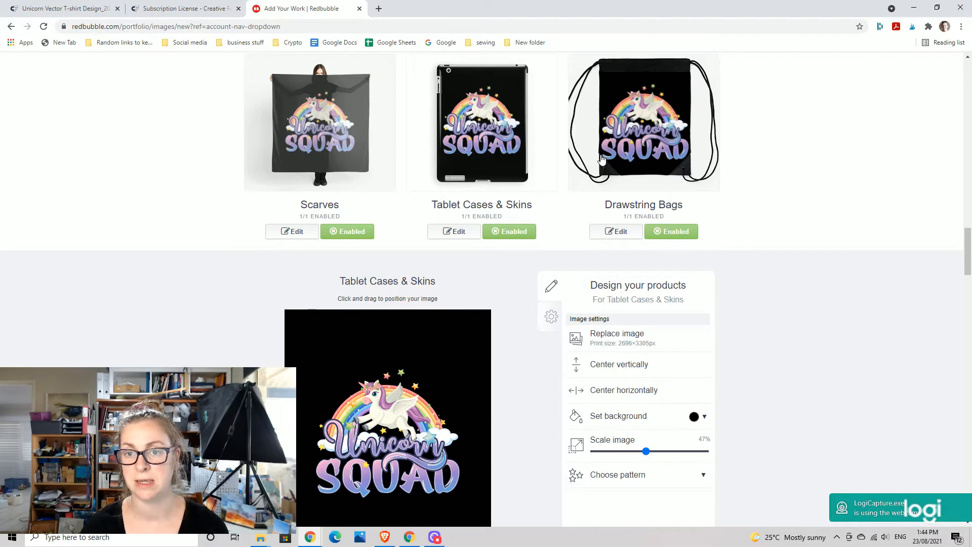
Shift the Drawstring Bags design slightly upward on the bag and apply the changes.
{"action": "left_click", "coordinate": [626, 237]}
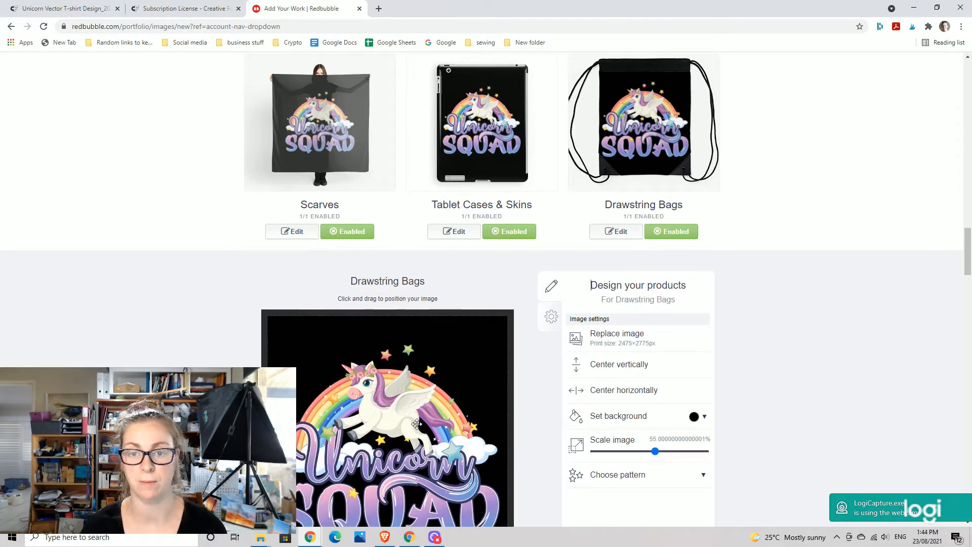
{"action": "scroll", "coordinate": [631, 412], "scroll_direction": "down", "scroll_amount": 4}
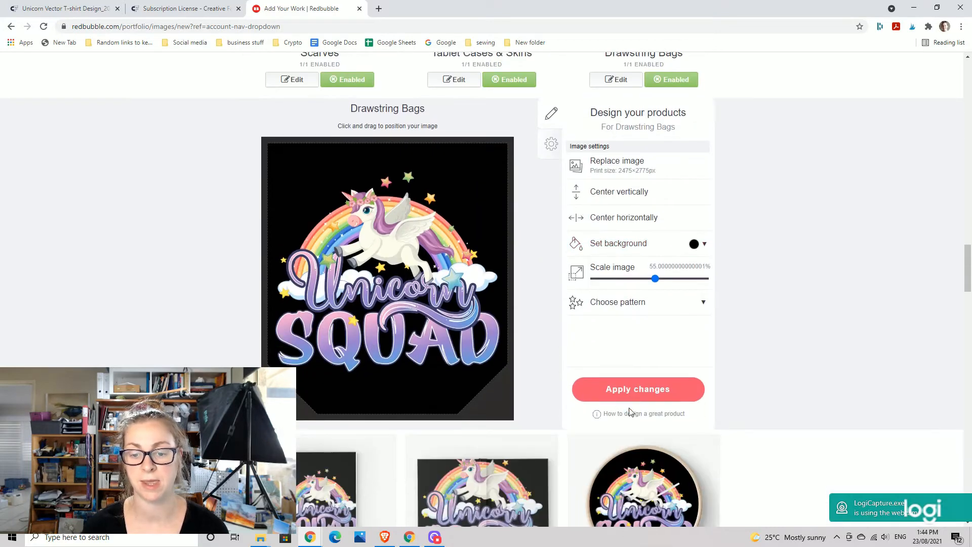
{"action": "left_click", "coordinate": [626, 393]}
Scale the Spiral Notebooks design to 37% and center it on the cover horizontally and vertically.
{"action": "left_click", "coordinate": [292, 280]}
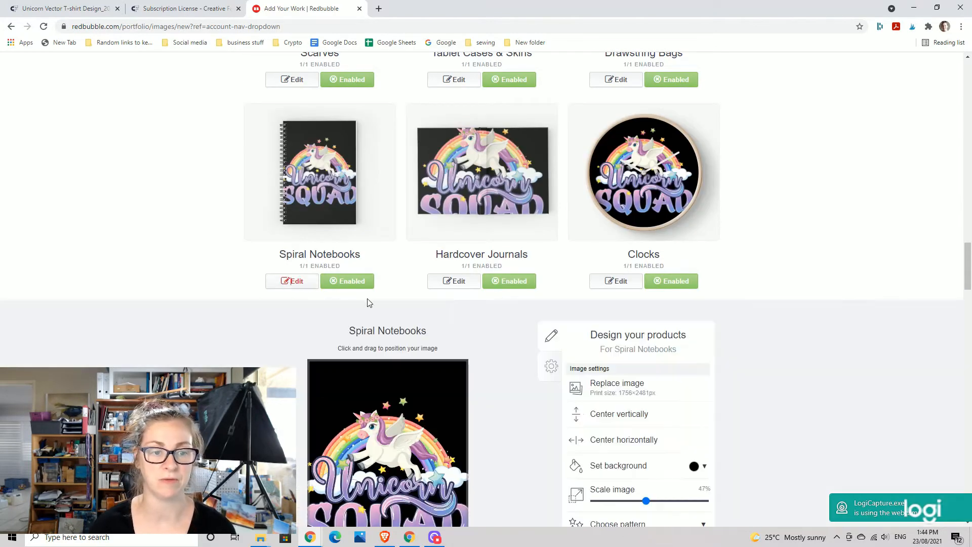
{"action": "scroll", "coordinate": [618, 425], "scroll_direction": "down", "scroll_amount": 2}
{"action": "left_click_drag", "start_coordinate": [641, 404], "coordinate": [635, 400]}
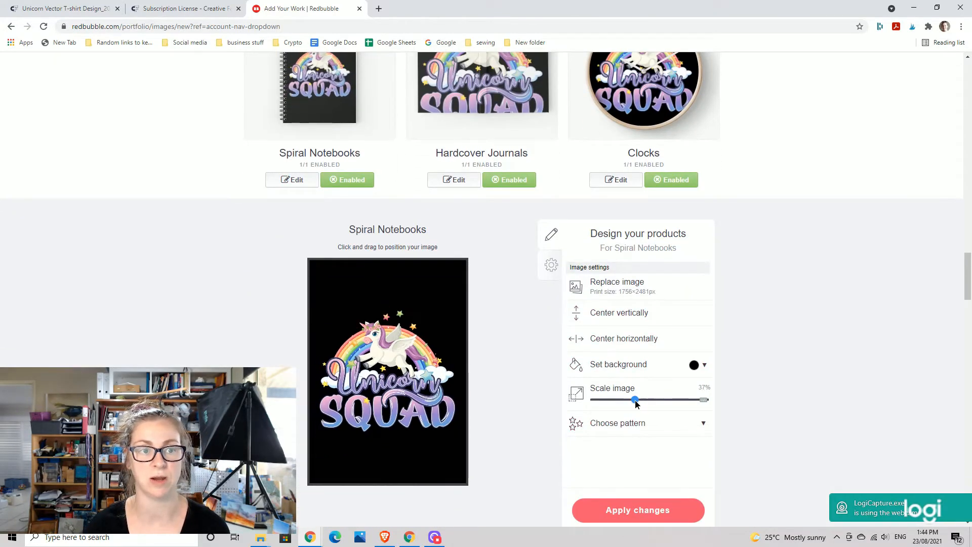
{"action": "left_click", "coordinate": [614, 340]}
{"action": "left_click", "coordinate": [610, 325]}
Disable the Hardcover Journals and Clocks products.
{"action": "scroll", "coordinate": [511, 338], "scroll_direction": "up", "scroll_amount": 3}
{"action": "left_click", "coordinate": [506, 333]}
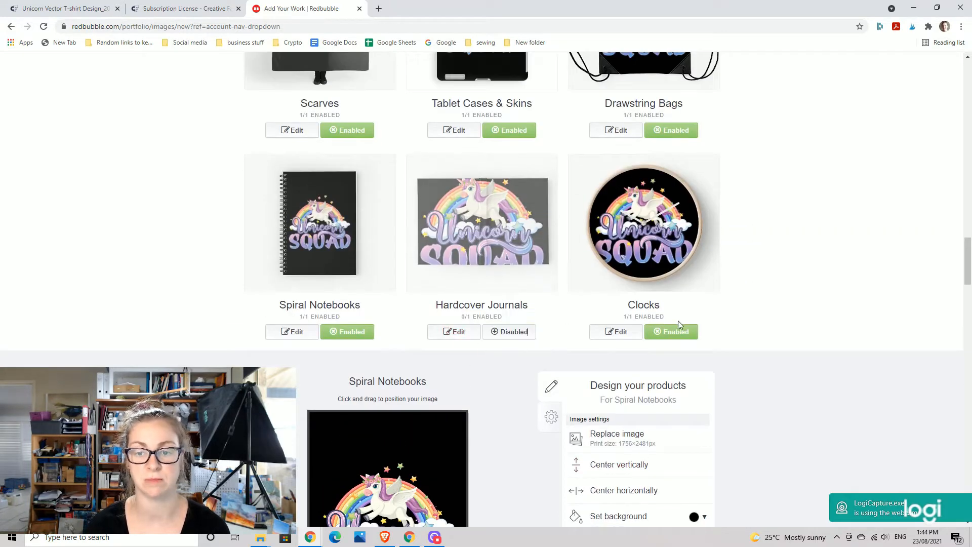
{"action": "left_click", "coordinate": [674, 331]}
Scale the Art Board Prints design to 97%.
{"action": "scroll", "coordinate": [675, 330], "scroll_direction": "down", "scroll_amount": 3}
{"action": "scroll", "coordinate": [675, 330], "scroll_direction": "down", "scroll_amount": 4}
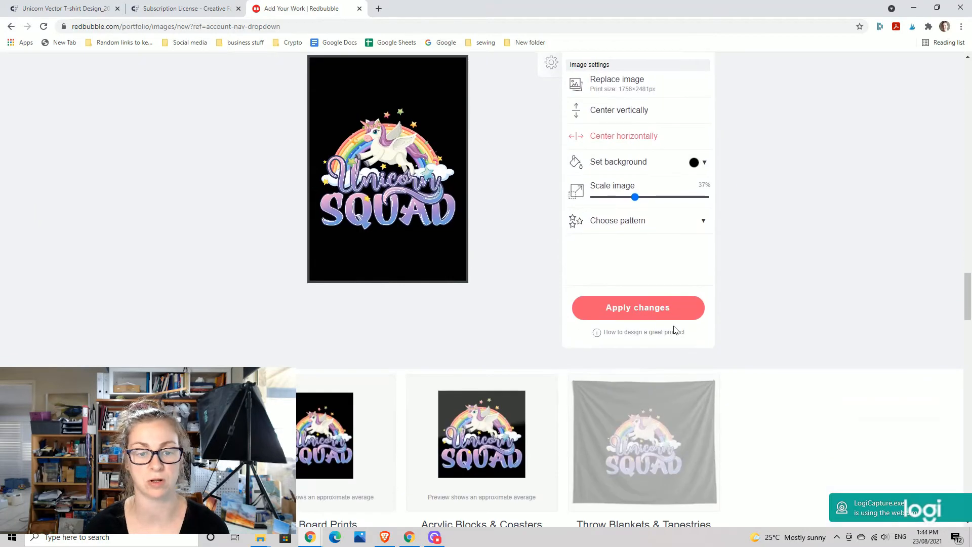
{"action": "scroll", "coordinate": [381, 409], "scroll_direction": "down", "scroll_amount": 3}
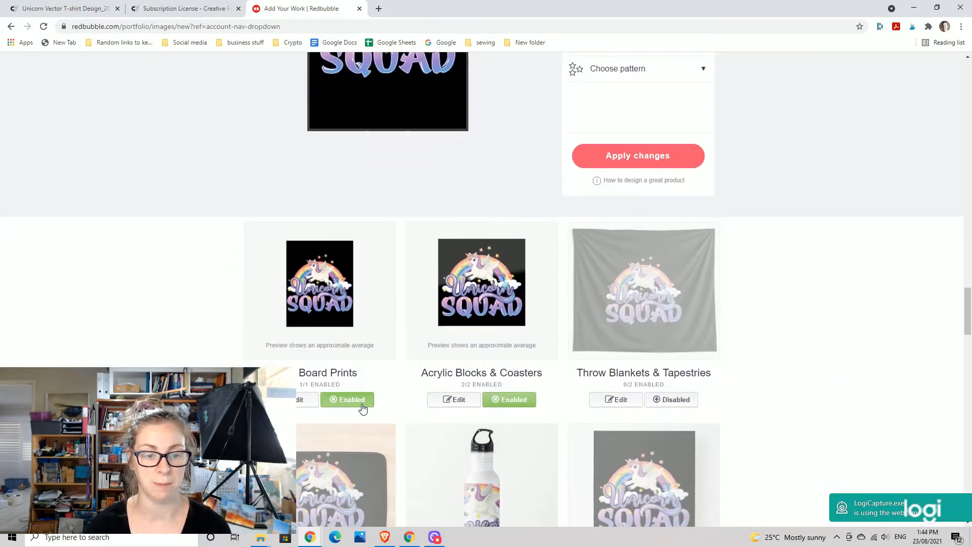
{"action": "left_click", "coordinate": [303, 403]}
{"action": "scroll", "coordinate": [594, 390], "scroll_direction": "down", "scroll_amount": 9}
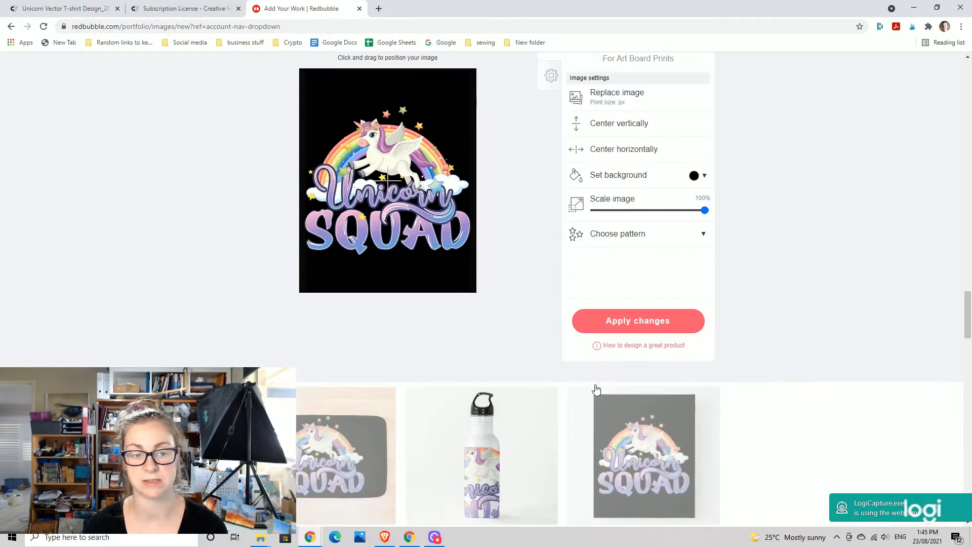
{"action": "scroll", "coordinate": [623, 288], "scroll_direction": "up", "scroll_amount": 4}
{"action": "left_click_drag", "start_coordinate": [705, 300], "coordinate": [702, 299]}
{"action": "scroll", "coordinate": [567, 283], "scroll_direction": "up", "scroll_amount": 2}
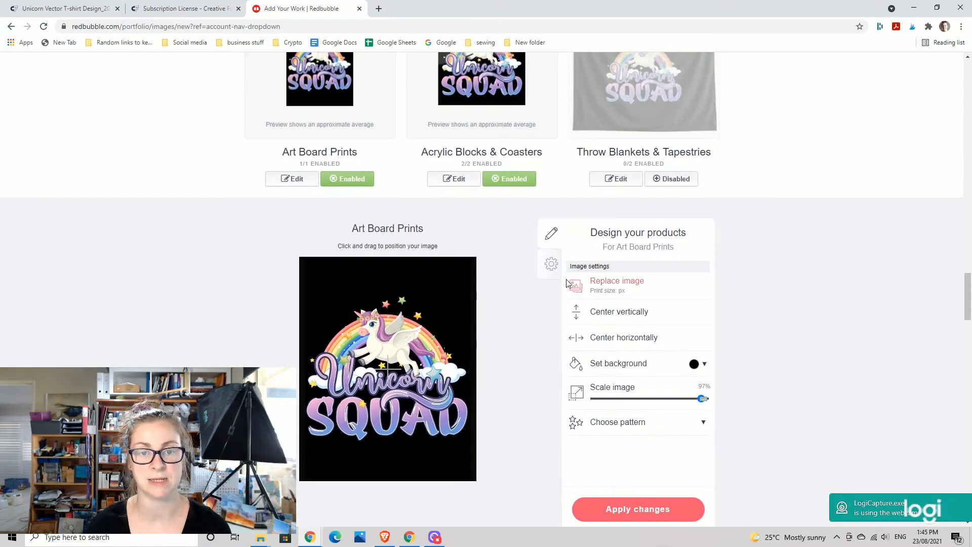
Open the Acrylic Blocks & Coasters settings and check the design's placement and scale.
{"action": "scroll", "coordinate": [567, 283], "scroll_direction": "up", "scroll_amount": 3}
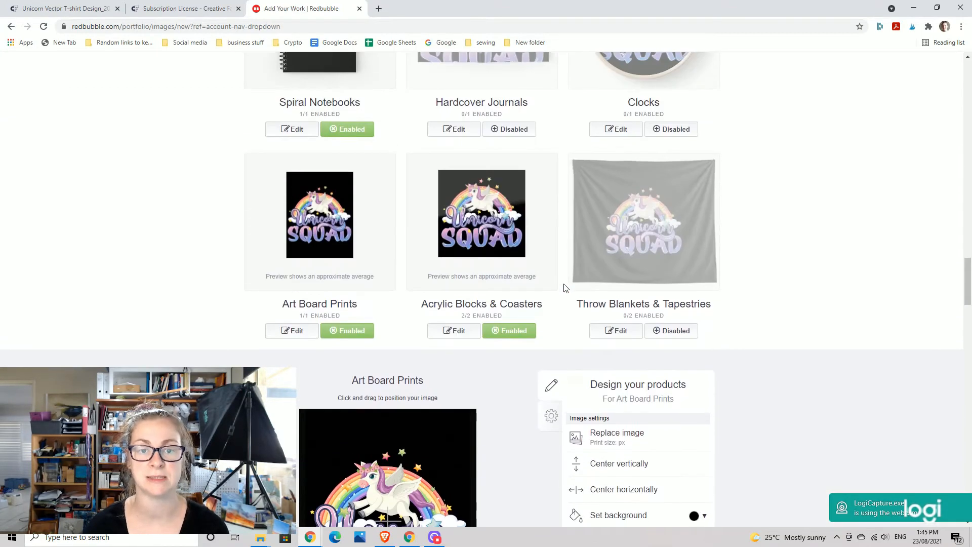
{"action": "left_click", "coordinate": [469, 332]}
{"action": "scroll", "coordinate": [632, 405], "scroll_direction": "down", "scroll_amount": 2}
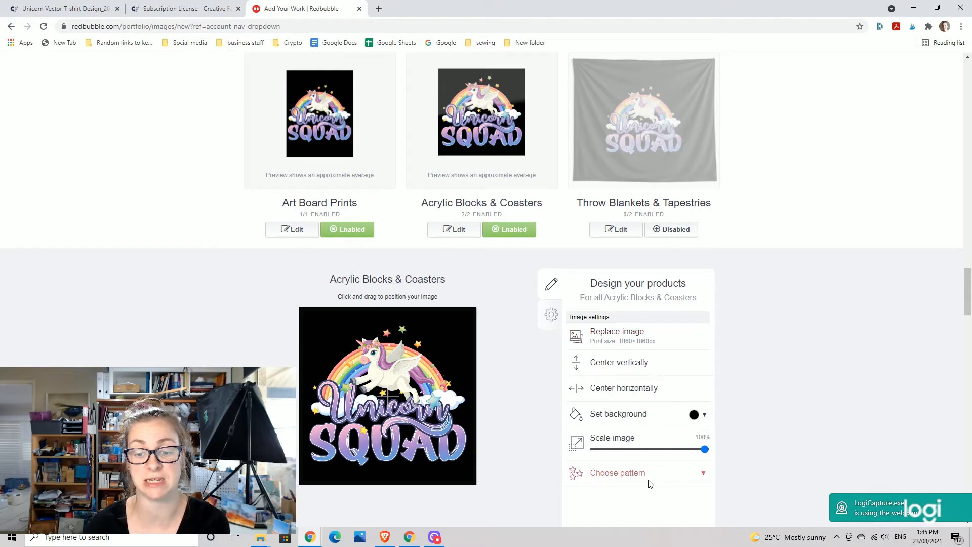
Enable Throw Blankets & Tapestries, set their background color to light pink #e5abab, and apply the changes.
{"action": "left_click", "coordinate": [676, 230]}
{"action": "left_click", "coordinate": [619, 232]}
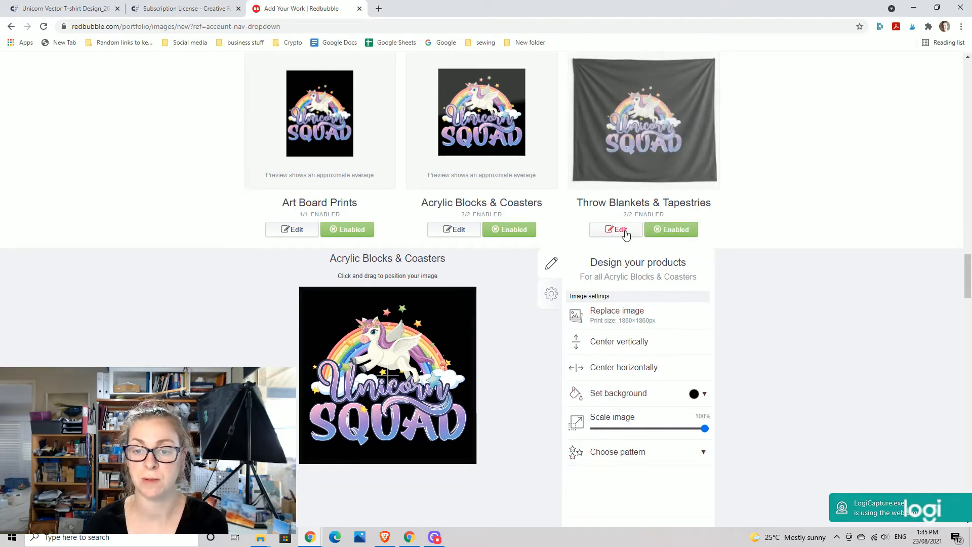
{"action": "left_click", "coordinate": [628, 421]}
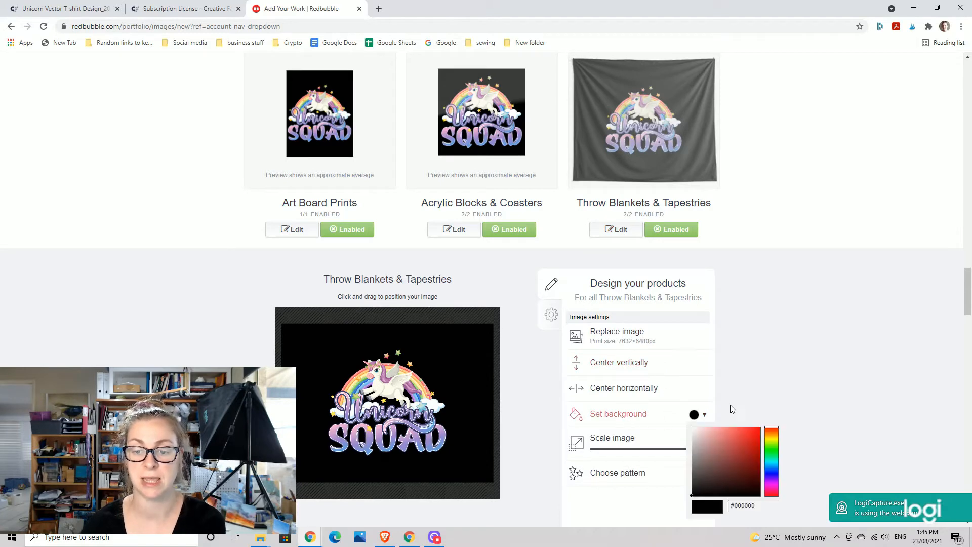
{"action": "mouse_move", "coordinate": [731, 441]}
{"action": "left_mouse_down"}
{"action": "mouse_move", "coordinate": [719, 422]}
{"action": "mouse_move", "coordinate": [708, 435]}
{"action": "left_mouse_up"}
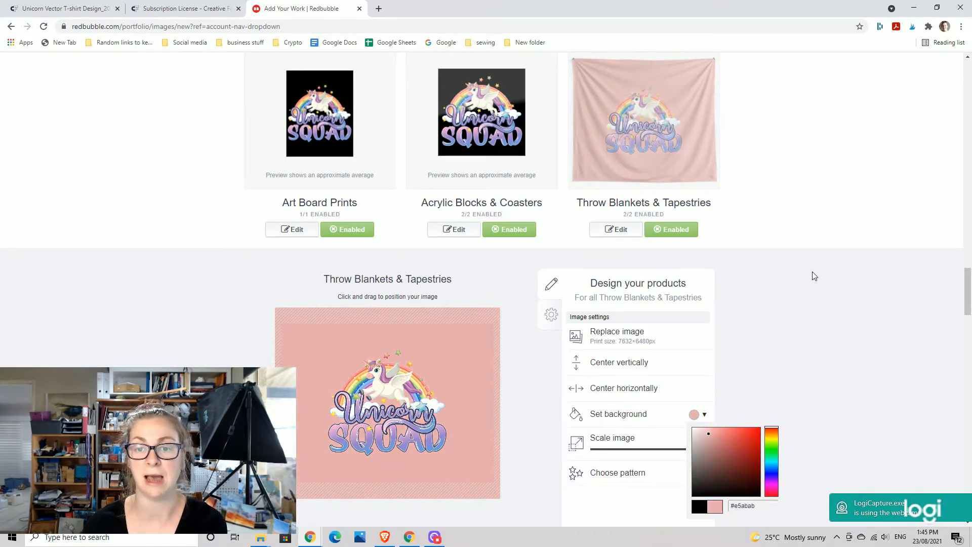
{"action": "scroll", "coordinate": [813, 322], "scroll_direction": "down", "scroll_amount": 2}
{"action": "left_click", "coordinate": [656, 458]}
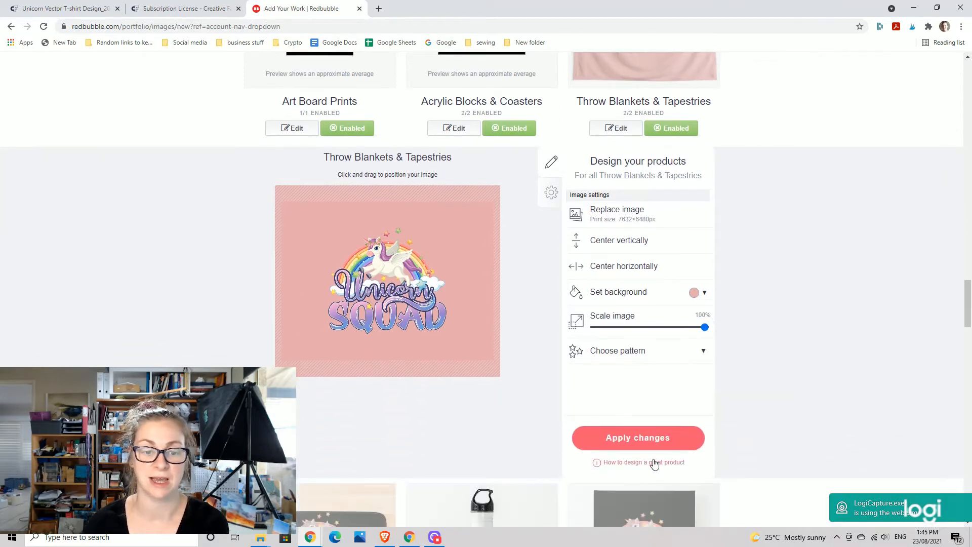
{"action": "scroll", "coordinate": [665, 435], "scroll_direction": "up", "scroll_amount": 4}
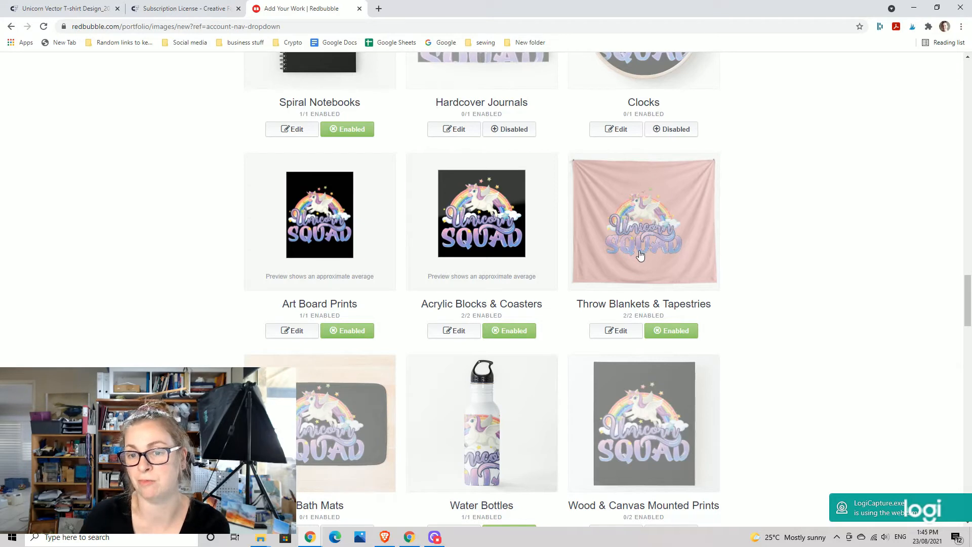
Enable Bath Mats, scale the design to 86%, and nudge it slightly downward on the mat.
{"action": "scroll", "coordinate": [448, 320], "scroll_direction": "down", "scroll_amount": 2}
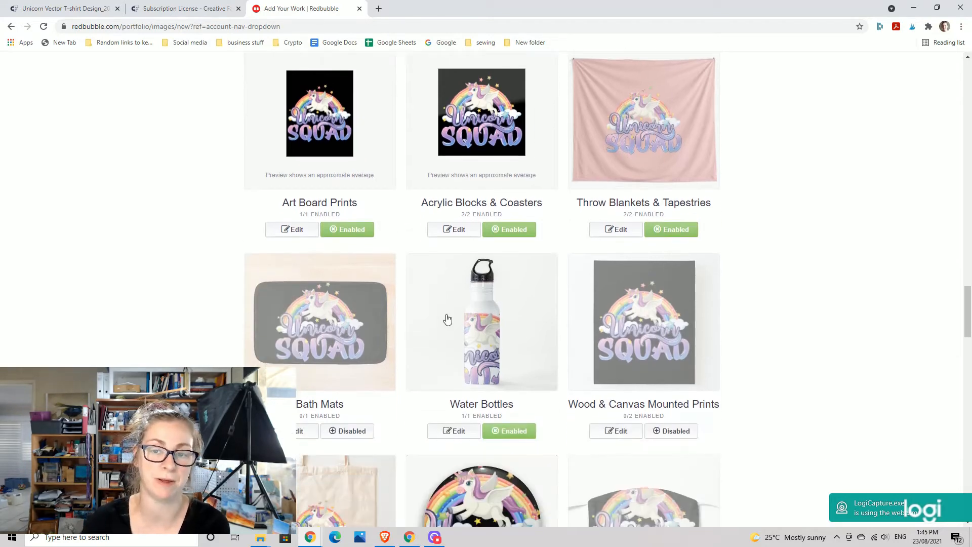
{"action": "scroll", "coordinate": [448, 307], "scroll_direction": "down", "scroll_amount": 2}
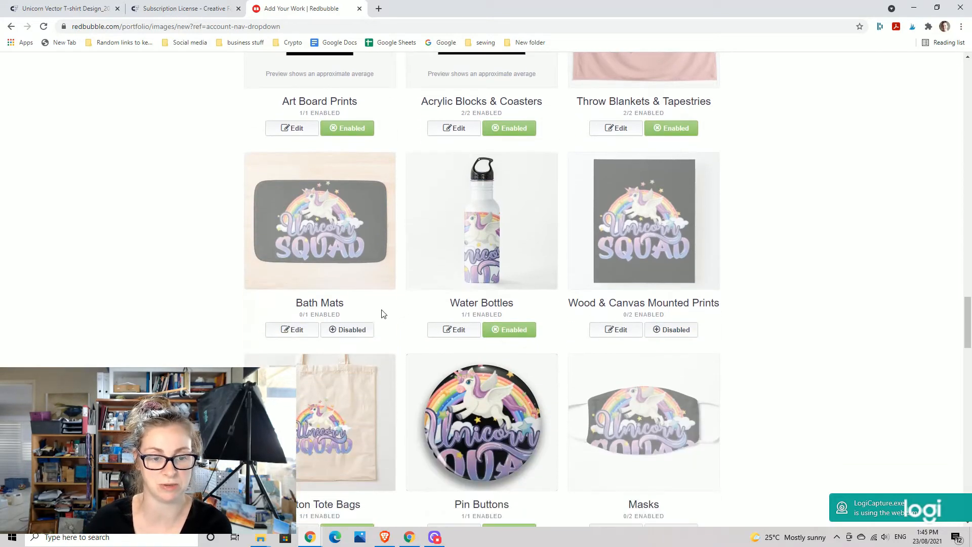
{"action": "left_click", "coordinate": [352, 332]}
{"action": "left_click", "coordinate": [296, 332]}
{"action": "scroll", "coordinate": [658, 425], "scroll_direction": "down", "scroll_amount": 2}
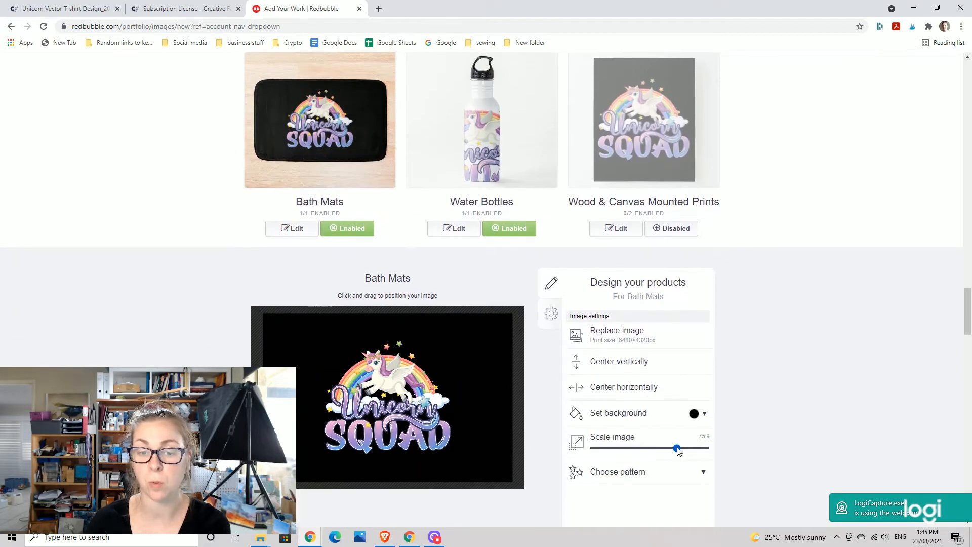
{"action": "left_click_drag", "start_coordinate": [677, 445], "coordinate": [689, 449]}
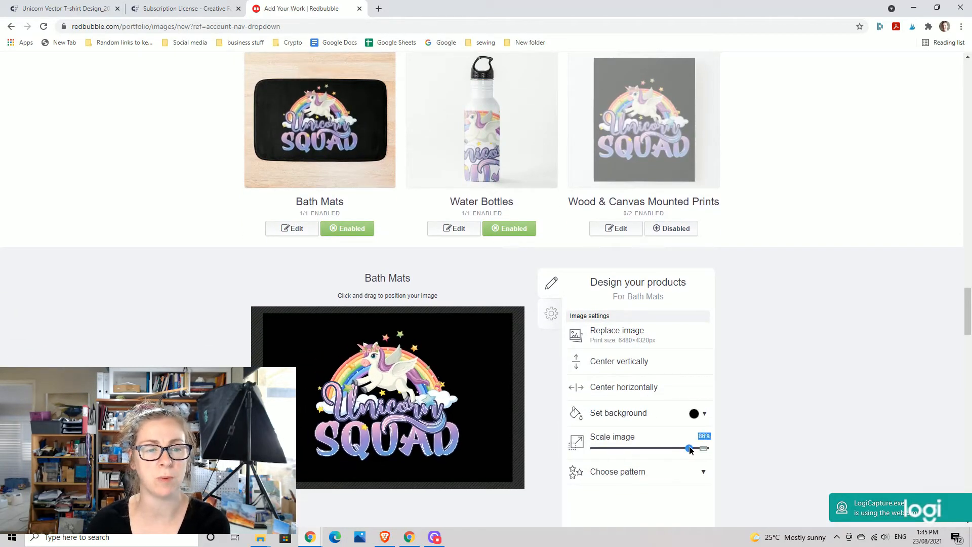
{"action": "left_click_drag", "start_coordinate": [415, 401], "coordinate": [416, 405]}
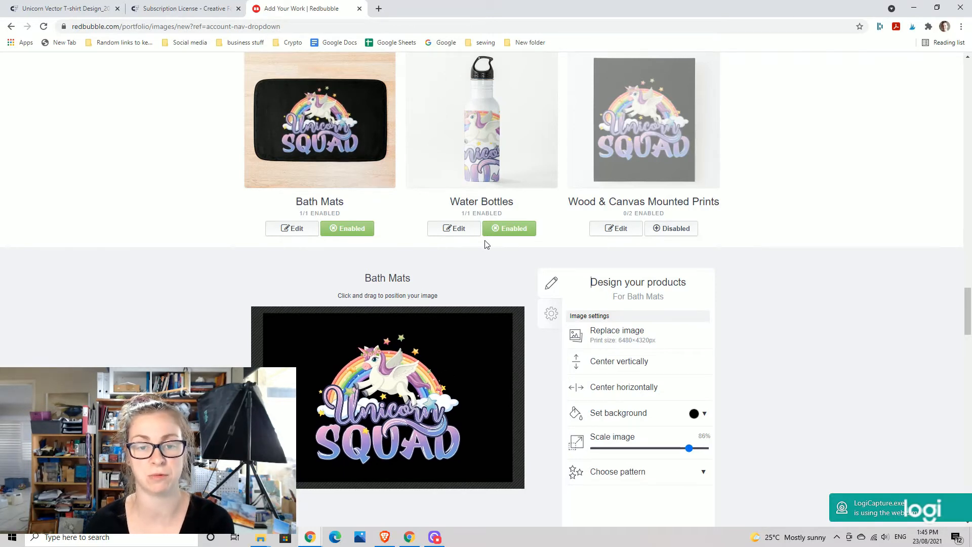
Disable Water Bottles and Pin Buttons, and check the design's placement on the Cotton Tote Bags.
{"action": "left_click", "coordinate": [507, 229]}
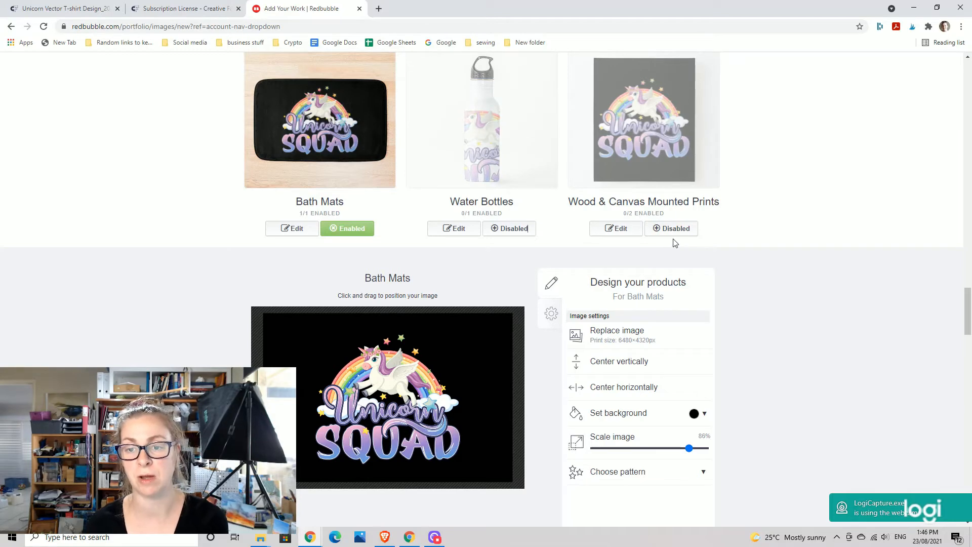
{"action": "scroll", "coordinate": [658, 213], "scroll_direction": "down", "scroll_amount": 7}
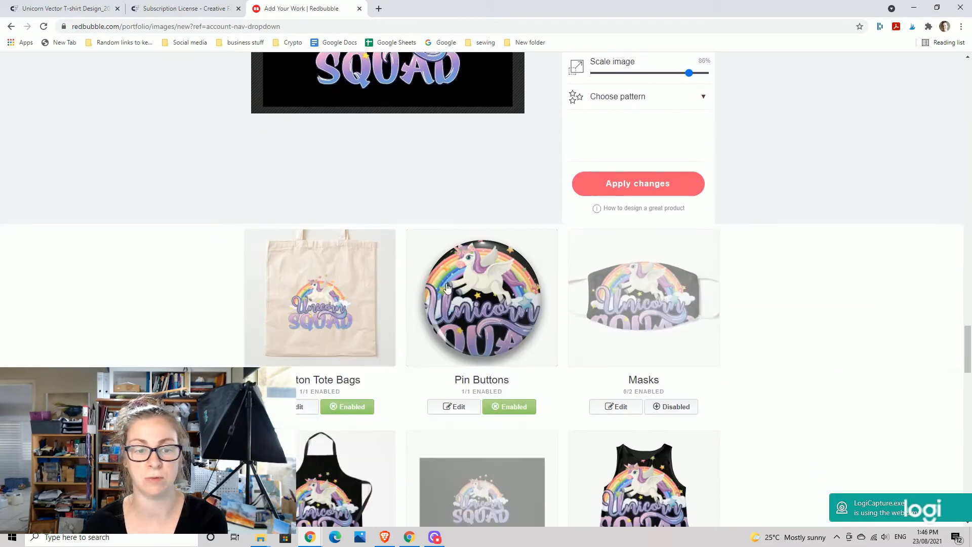
{"action": "scroll", "coordinate": [356, 253], "scroll_direction": "up", "scroll_amount": 4}
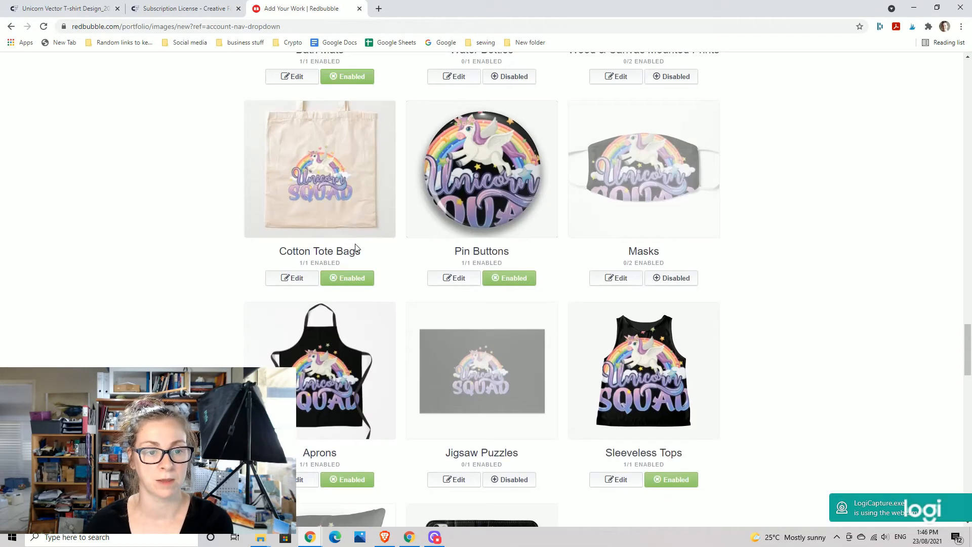
{"action": "left_click", "coordinate": [293, 278]}
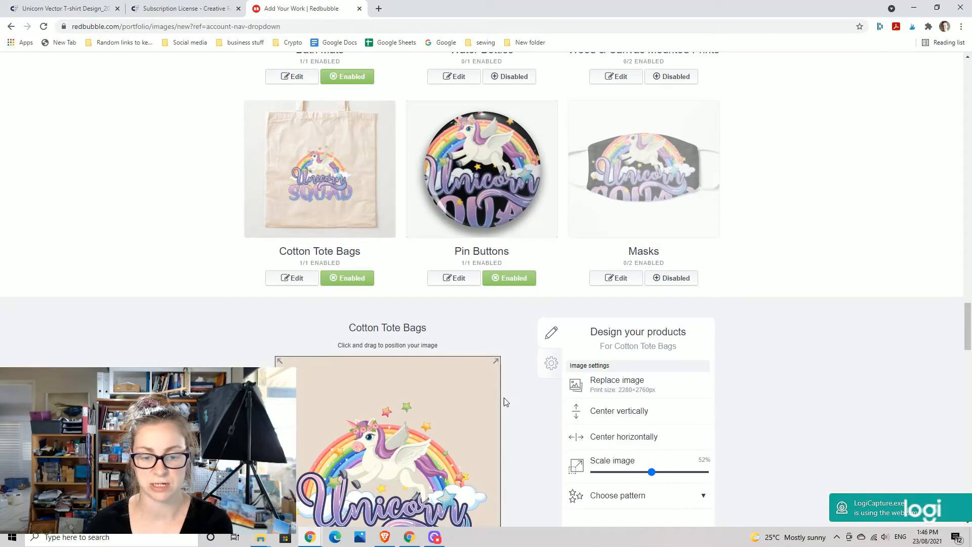
{"action": "scroll", "coordinate": [507, 404], "scroll_direction": "down", "scroll_amount": 1}
{"action": "scroll", "coordinate": [511, 408], "scroll_direction": "up", "scroll_amount": 3}
{"action": "left_click", "coordinate": [509, 378]}
Enable Masks, scale their design to 33%, and apply the changes.
{"action": "left_click", "coordinate": [617, 381]}
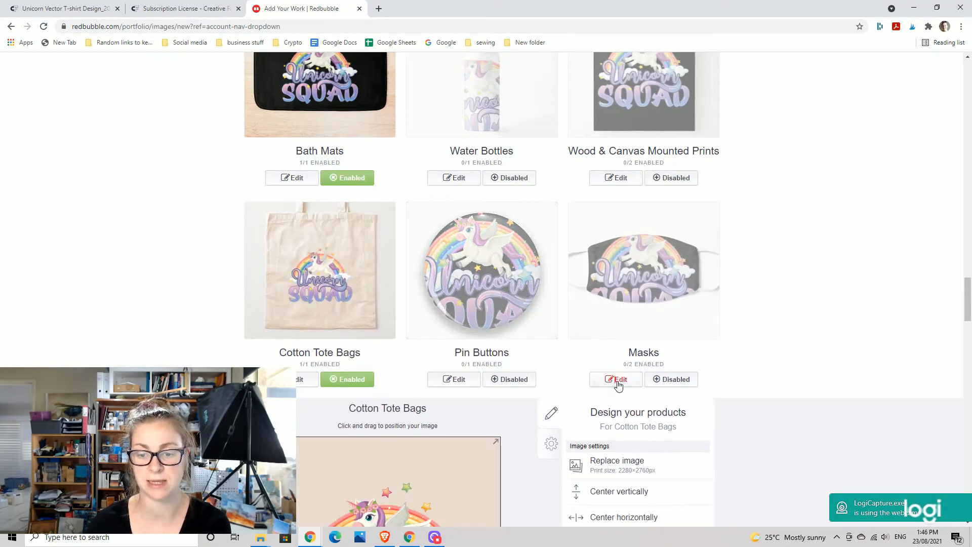
{"action": "scroll", "coordinate": [623, 400], "scroll_direction": "down", "scroll_amount": 3}
{"action": "left_click_drag", "start_coordinate": [651, 448], "coordinate": [635, 449]}
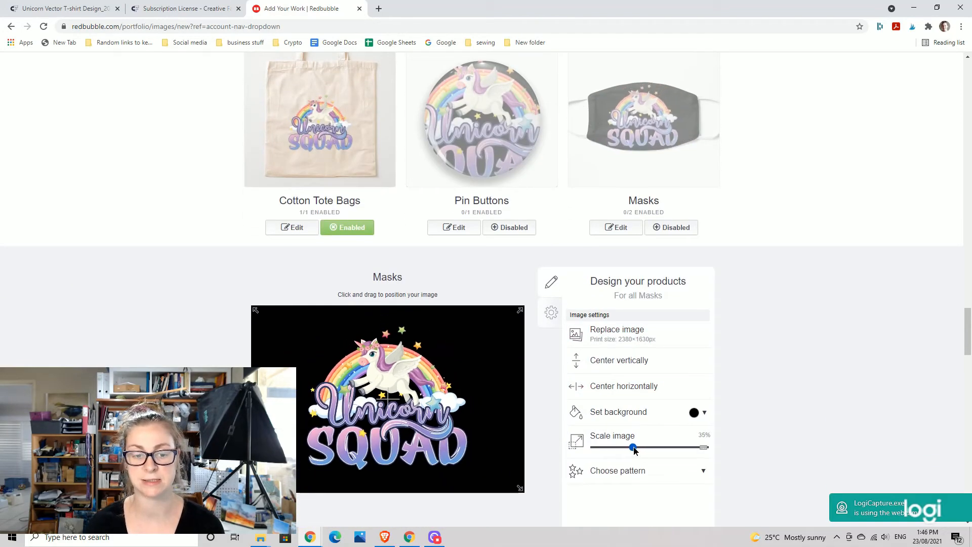
{"action": "left_click", "coordinate": [640, 471]}
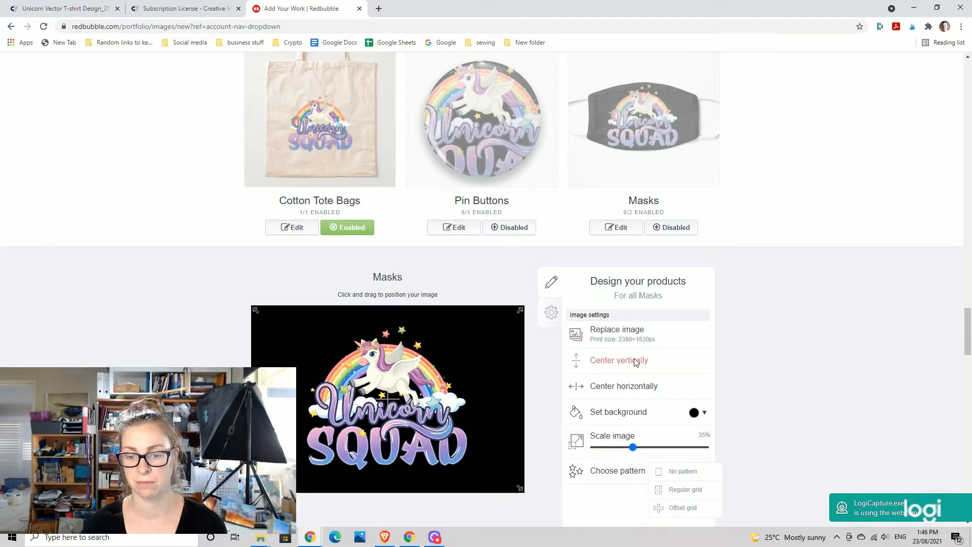
{"action": "left_click", "coordinate": [674, 228]}
{"action": "left_click_drag", "start_coordinate": [401, 389], "coordinate": [401, 389]}
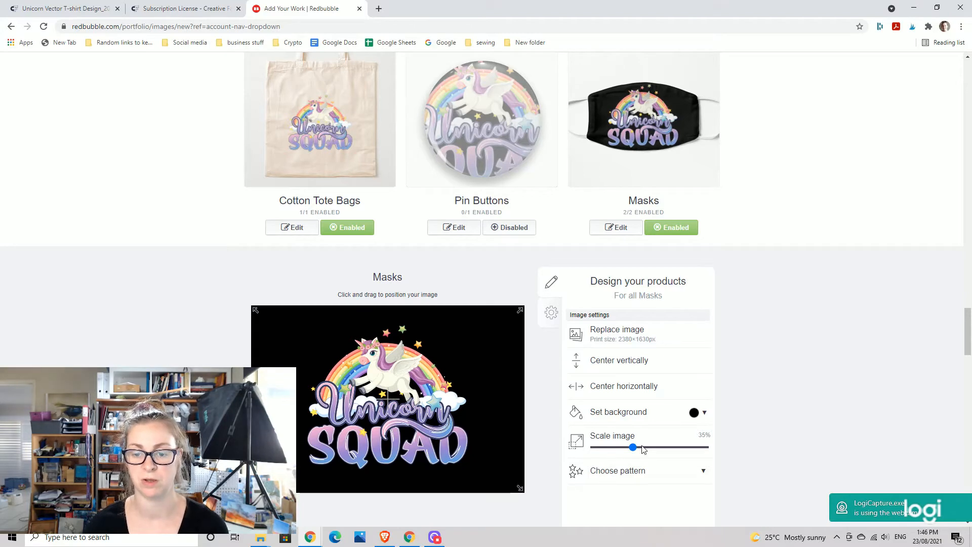
{"action": "left_click_drag", "start_coordinate": [633, 450], "coordinate": [630, 450]}
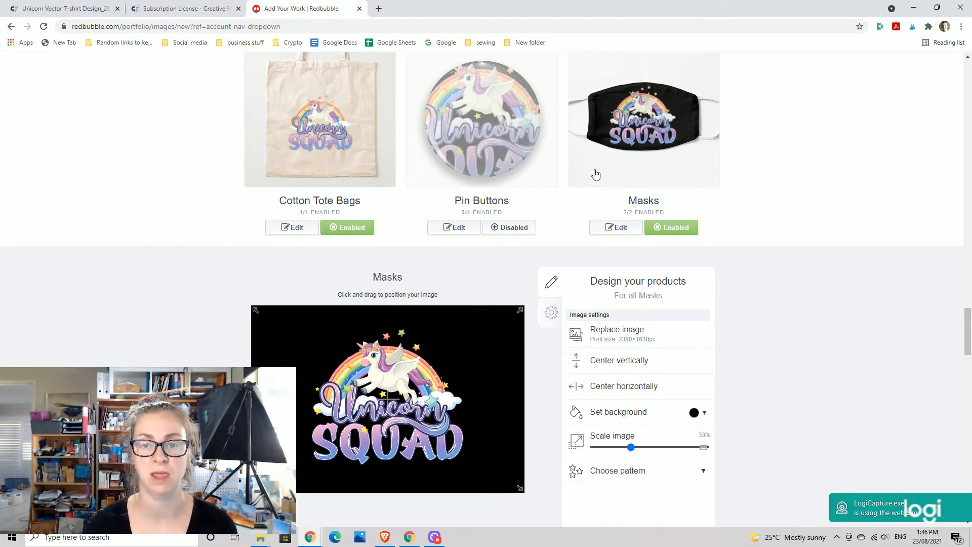
{"action": "scroll", "coordinate": [683, 323], "scroll_direction": "down", "scroll_amount": 3}
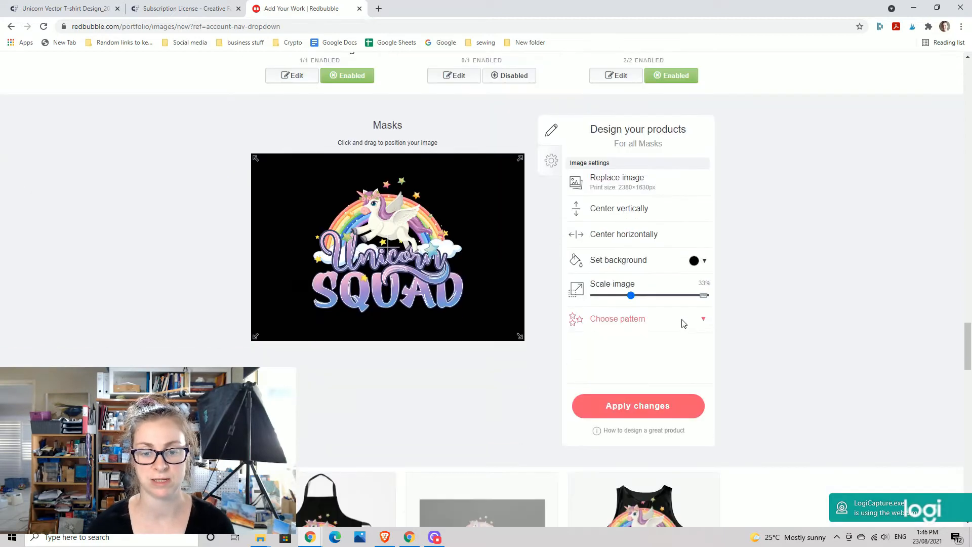
{"action": "left_click", "coordinate": [653, 411]}
Scale the Sleeveless Tops design to 68%, center it horizontally, and move it slightly downward on the garment.
{"action": "scroll", "coordinate": [476, 297], "scroll_direction": "down", "scroll_amount": 3}
{"action": "scroll", "coordinate": [391, 260], "scroll_direction": "up", "scroll_amount": 4}
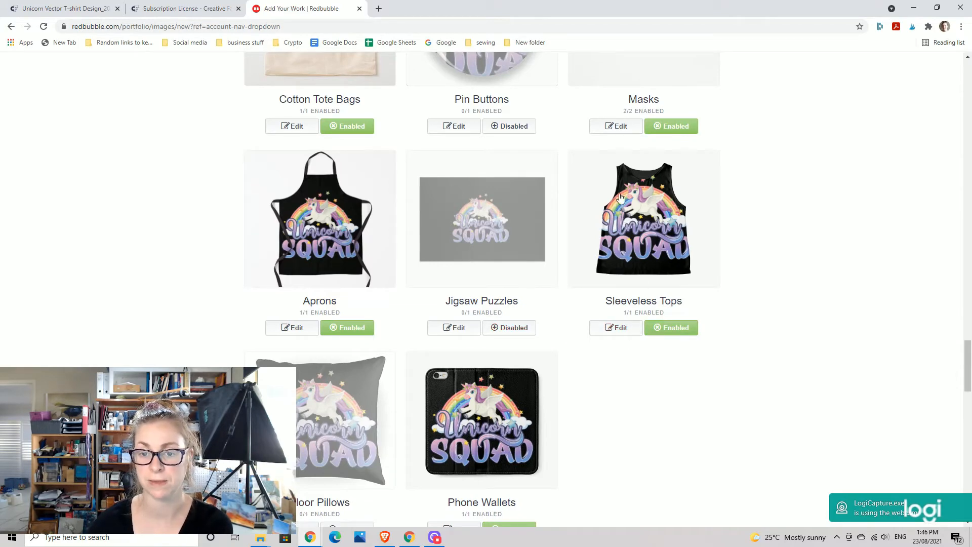
{"action": "left_click", "coordinate": [623, 329]}
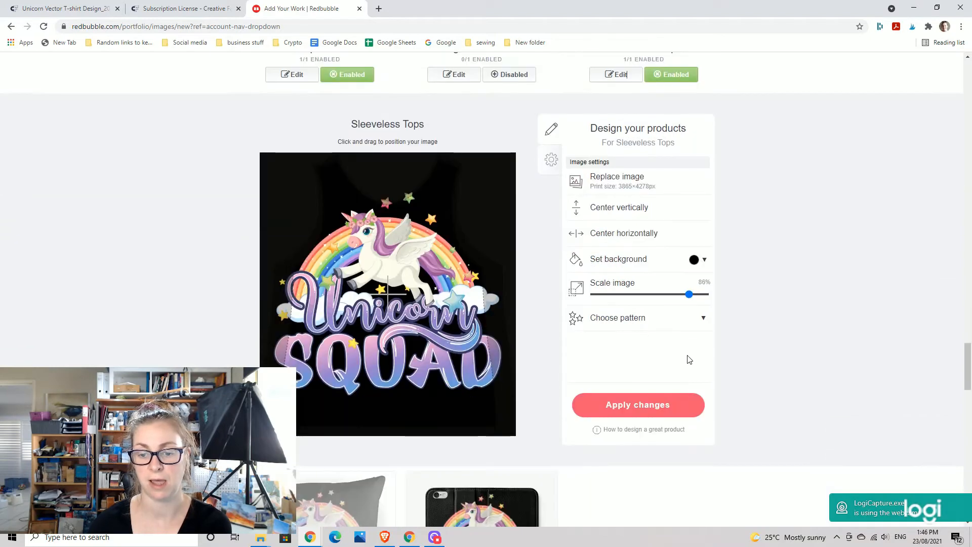
{"action": "left_click_drag", "start_coordinate": [689, 295], "coordinate": [669, 300]}
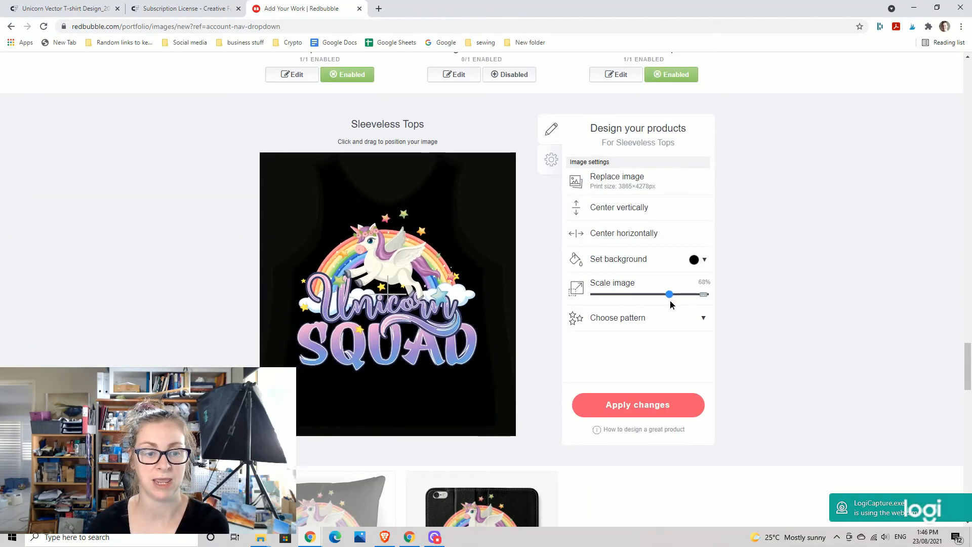
{"action": "scroll", "coordinate": [673, 302], "scroll_direction": "up", "scroll_amount": 3}
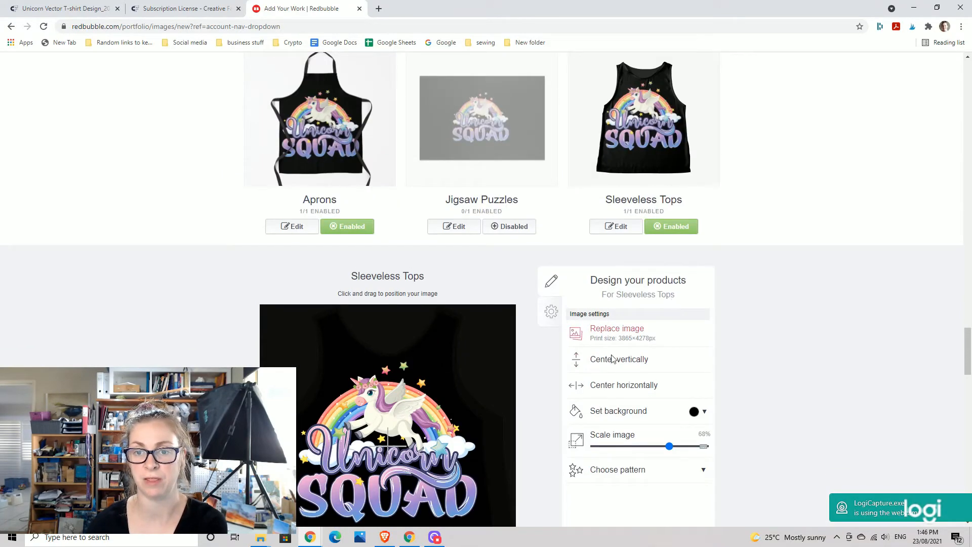
{"action": "left_click", "coordinate": [636, 391]}
{"action": "left_click_drag", "start_coordinate": [413, 411], "coordinate": [415, 436]}
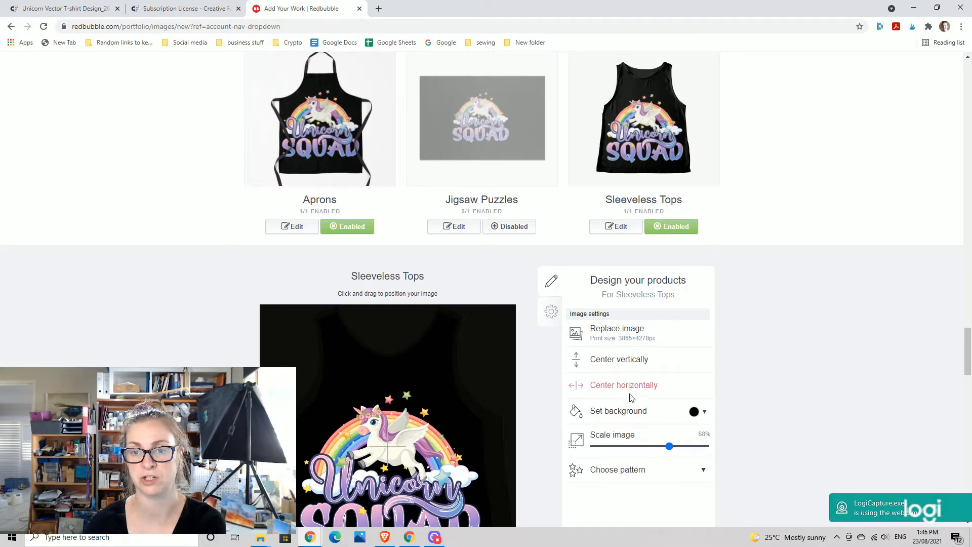
Enable Floor Pillows and check the design's placement and scale in their settings.
{"action": "scroll", "coordinate": [623, 400], "scroll_direction": "down", "scroll_amount": 7}
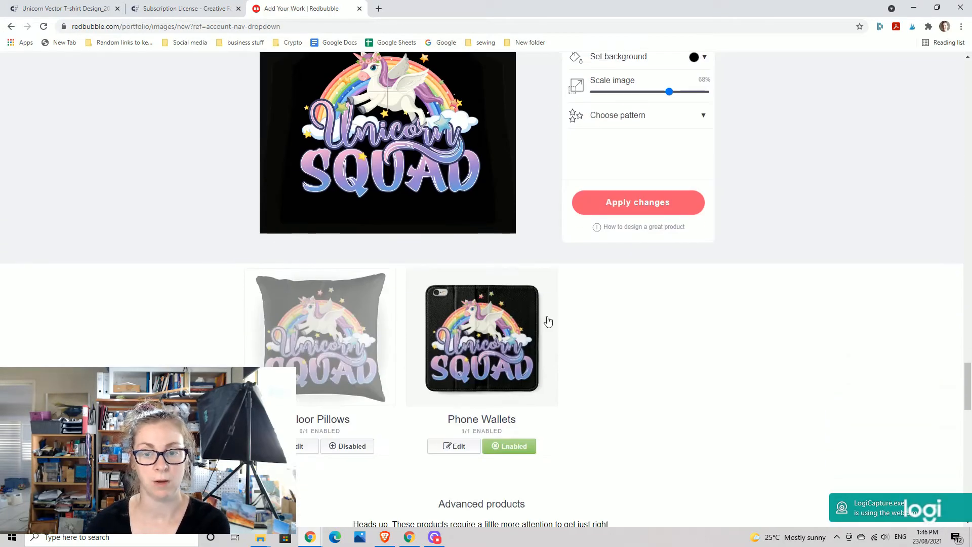
{"action": "scroll", "coordinate": [639, 199], "scroll_direction": "down", "scroll_amount": 7}
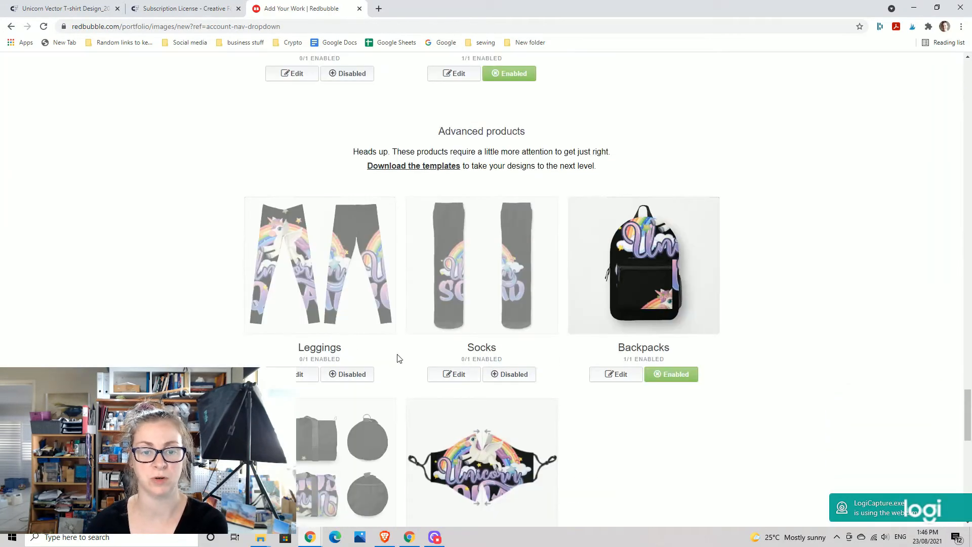
{"action": "scroll", "coordinate": [578, 290], "scroll_direction": "up", "scroll_amount": 5}
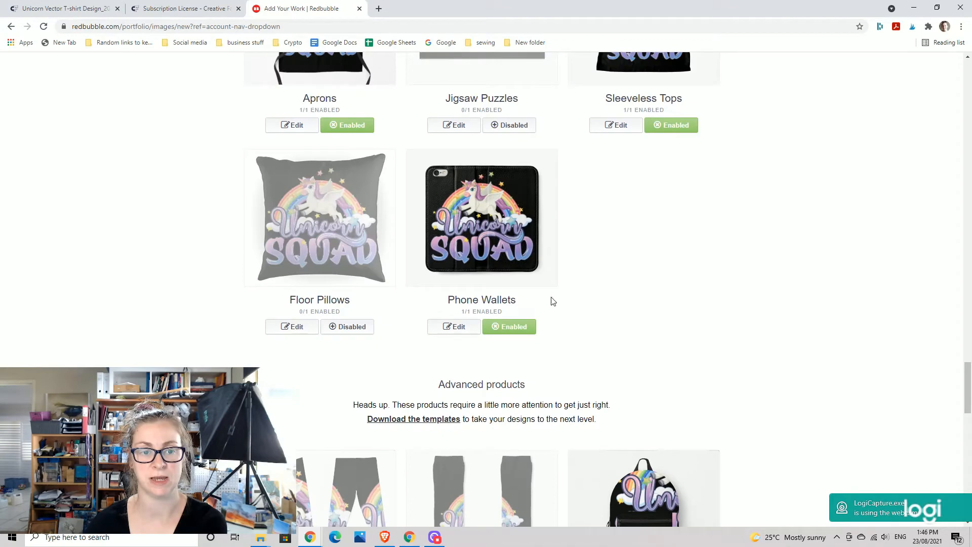
{"action": "left_click", "coordinate": [355, 331]}
{"action": "left_click", "coordinate": [297, 328]}
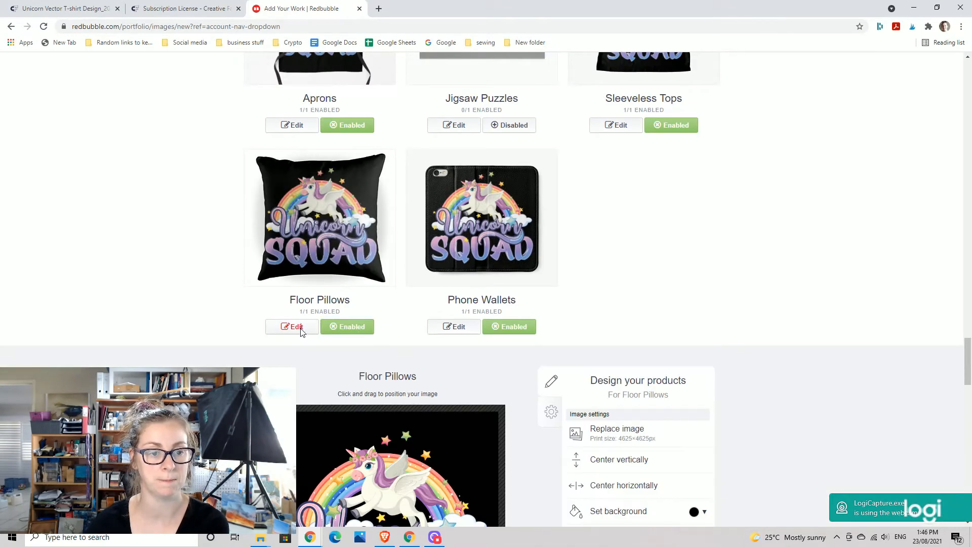
{"action": "scroll", "coordinate": [566, 409], "scroll_direction": "down", "scroll_amount": 3}
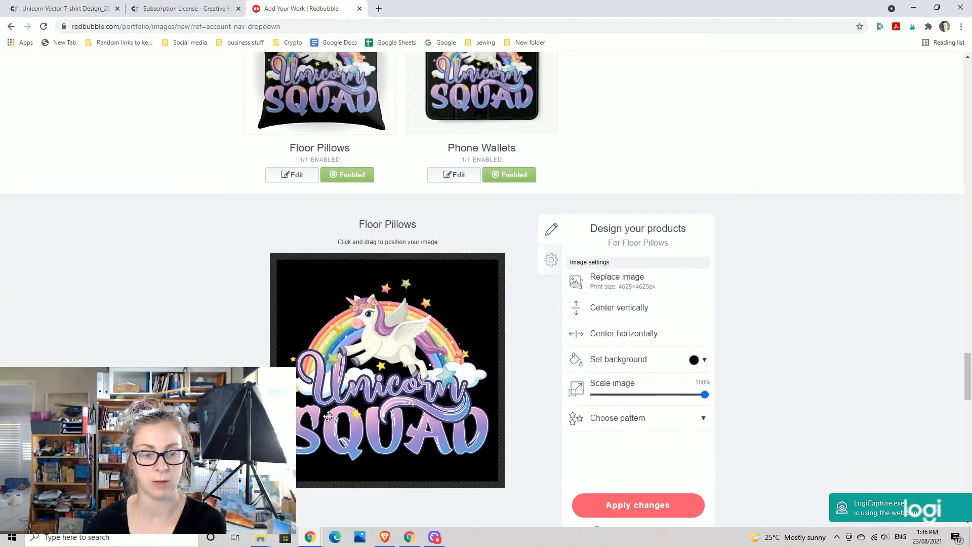
{"action": "scroll", "coordinate": [445, 380], "scroll_direction": "up", "scroll_amount": 4}
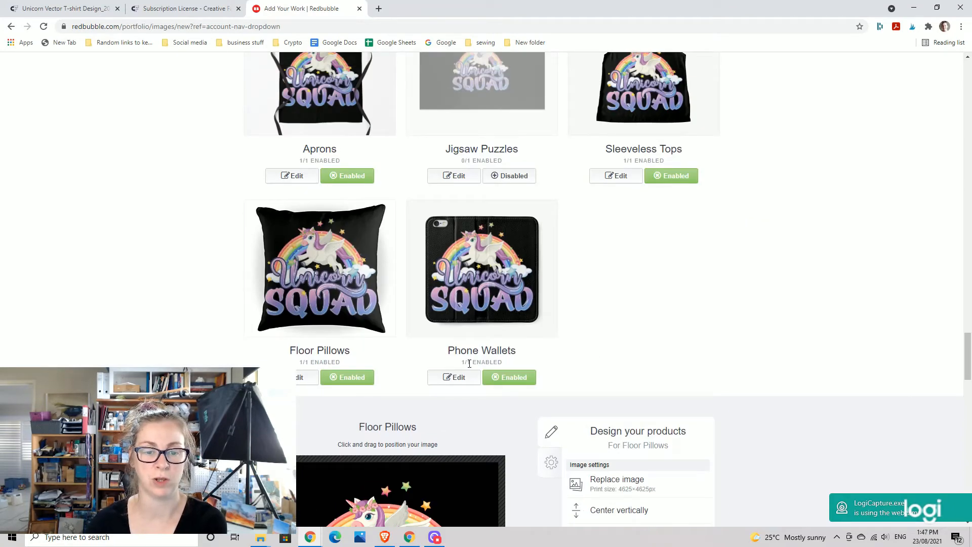
Disable Backpacks and Fitted Masks among the advanced products.
{"action": "scroll", "coordinate": [603, 360], "scroll_direction": "down", "scroll_amount": 14}
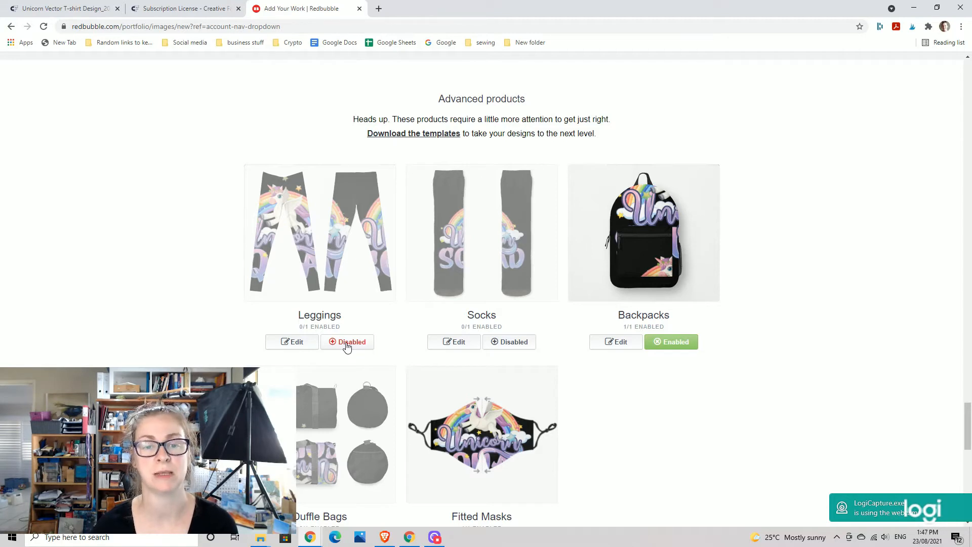
{"action": "left_click", "coordinate": [692, 347]}
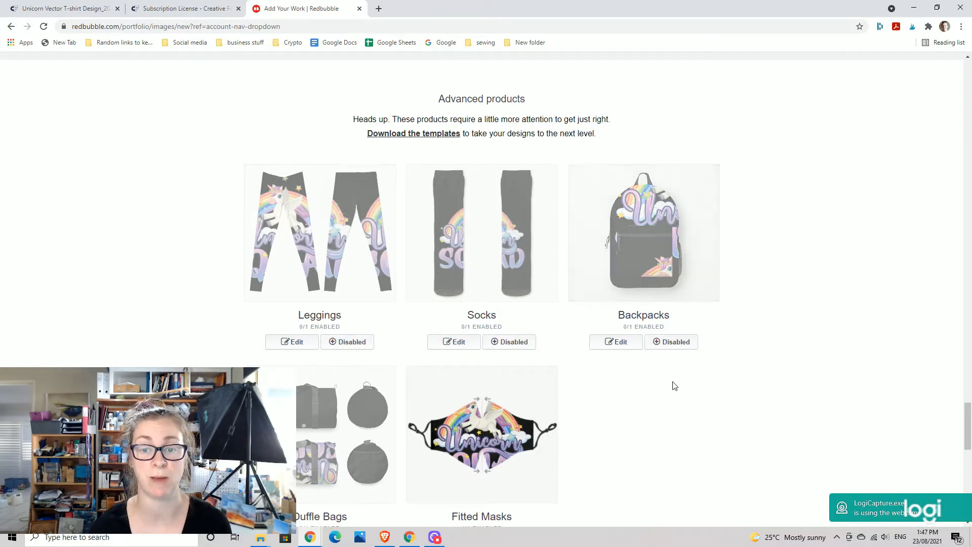
{"action": "left_click", "coordinate": [681, 345]}
{"action": "left_click", "coordinate": [651, 344]}
{"action": "scroll", "coordinate": [354, 401], "scroll_direction": "down", "scroll_amount": 4}
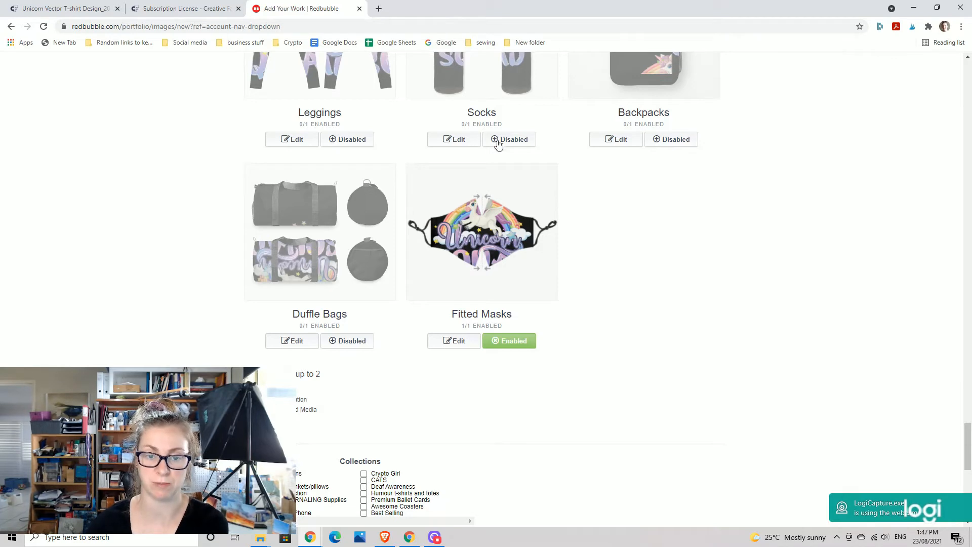
{"action": "left_click", "coordinate": [515, 346]}
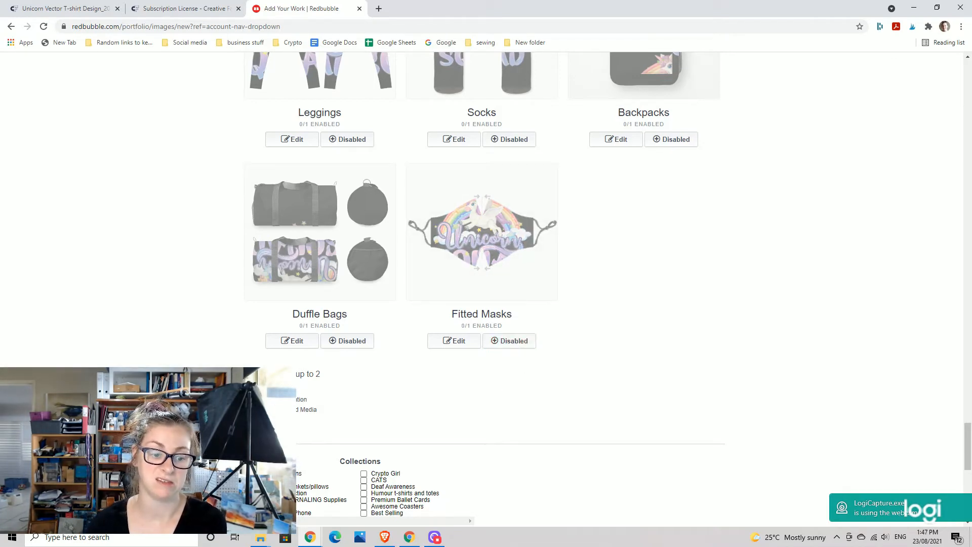
Add the work to the Kids Wear collection and review the default product choices, keeping Optimized (recommended).
{"action": "scroll", "coordinate": [311, 400], "scroll_direction": "down", "scroll_amount": 2}
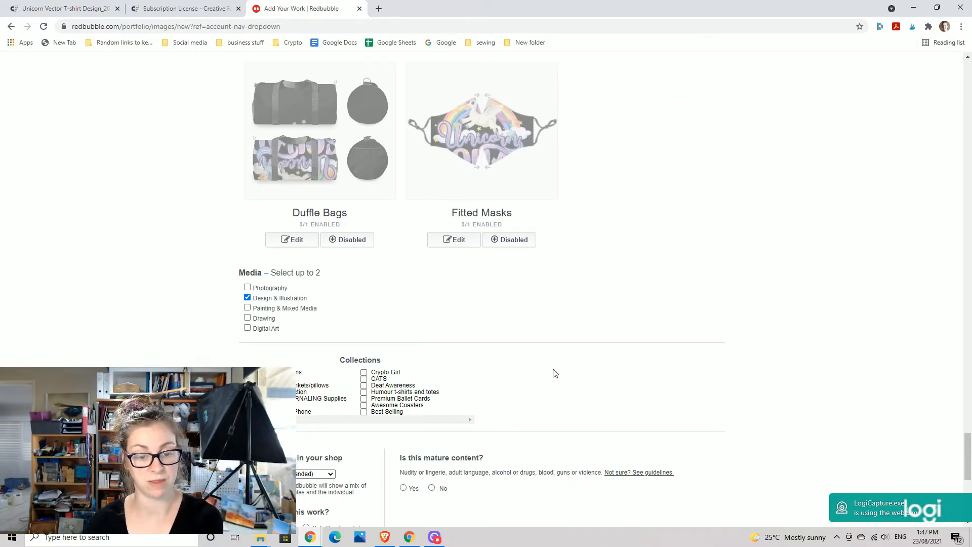
{"action": "scroll", "coordinate": [555, 373], "scroll_direction": "down", "scroll_amount": 3}
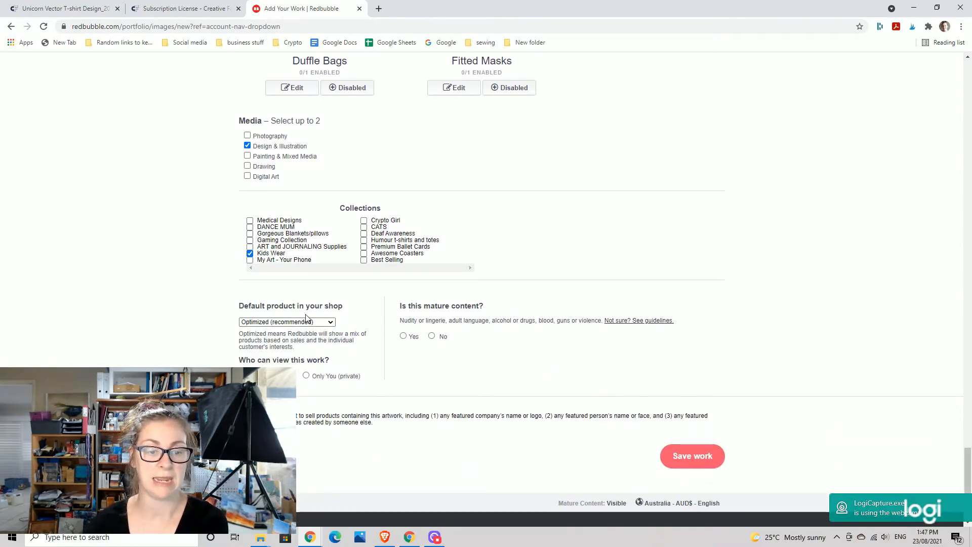
{"action": "scroll", "coordinate": [288, 354], "scroll_direction": "up", "scroll_amount": 1}
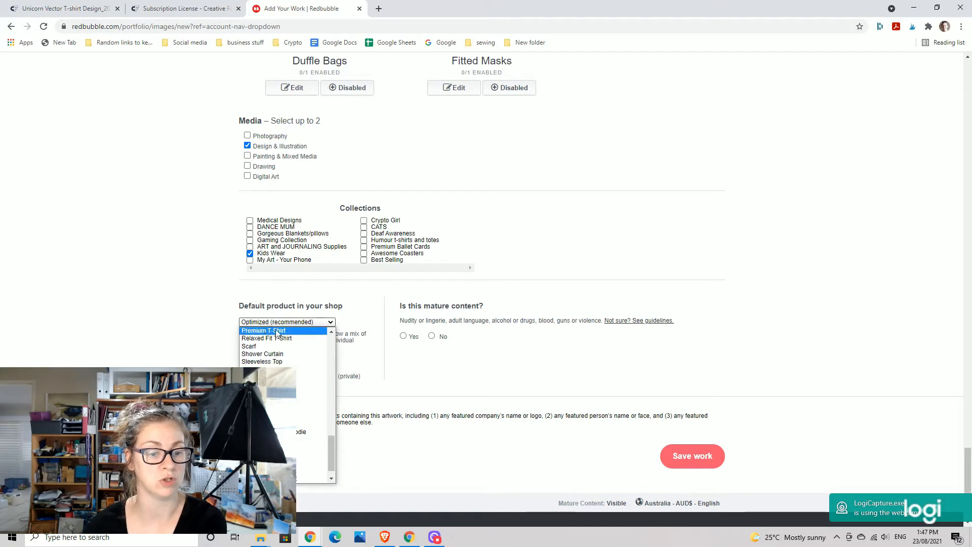
{"action": "scroll", "coordinate": [283, 386], "scroll_direction": "up", "scroll_amount": 9}
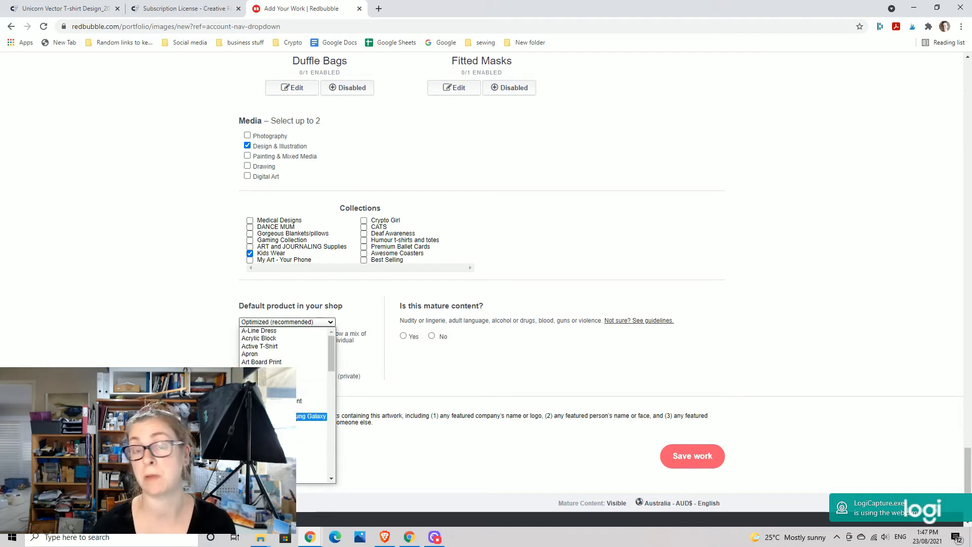
{"action": "left_click", "coordinate": [458, 378]}
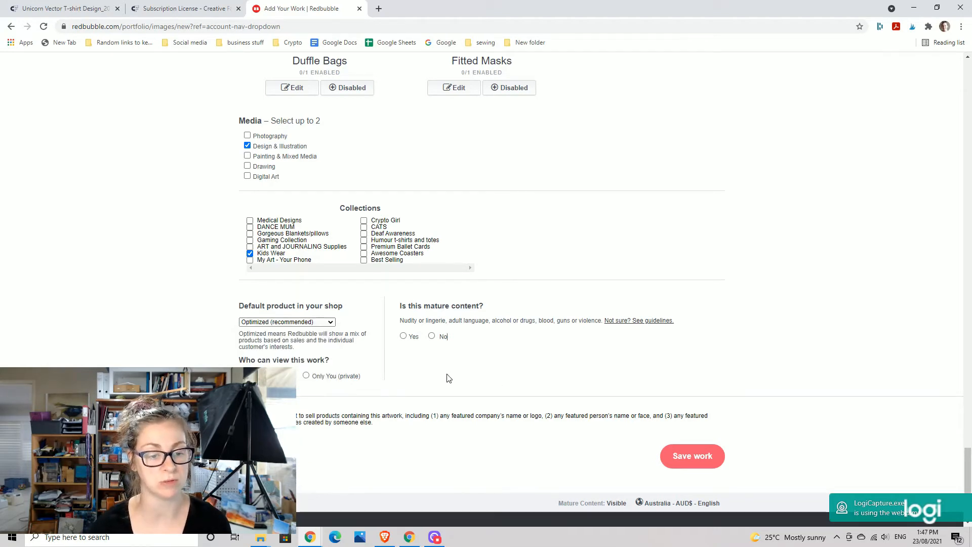
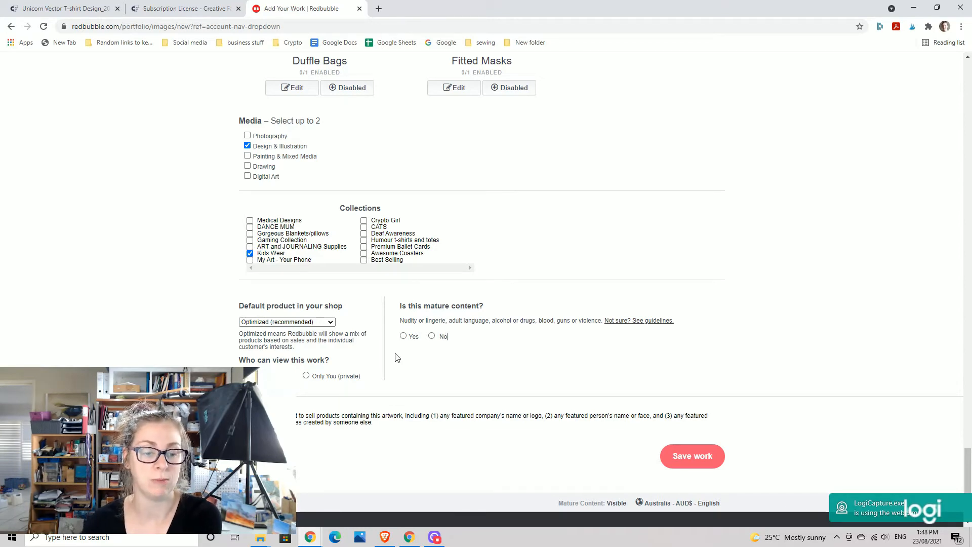
Declare that the work is not mature content and save it, then look over the published product previews.
{"action": "left_click", "coordinate": [432, 336]}
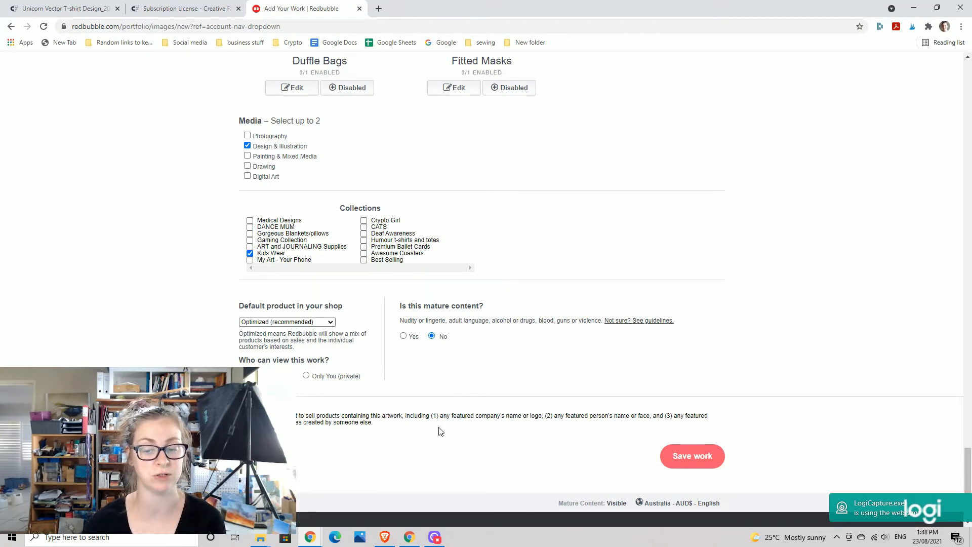
{"action": "left_click", "coordinate": [687, 461]}
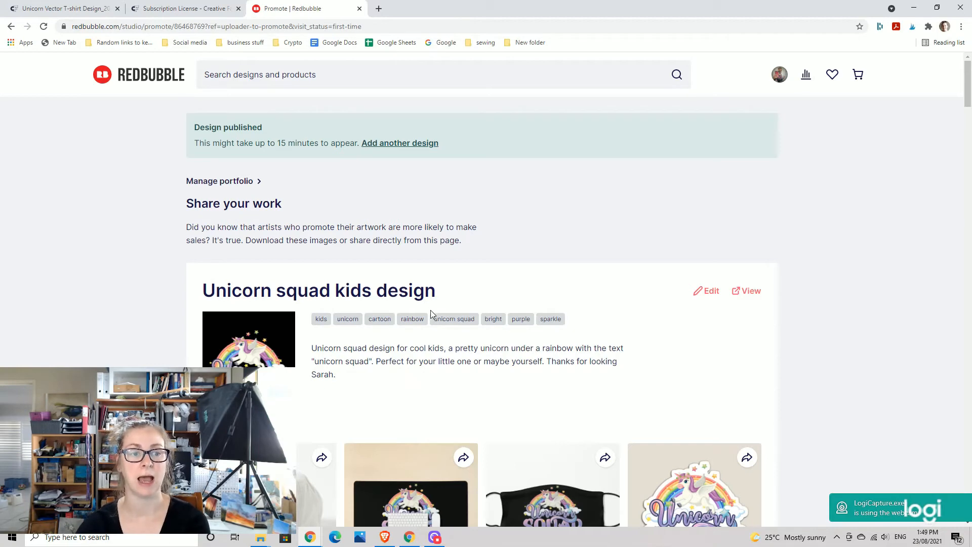
{"action": "scroll", "coordinate": [455, 324], "scroll_direction": "down", "scroll_amount": 5}
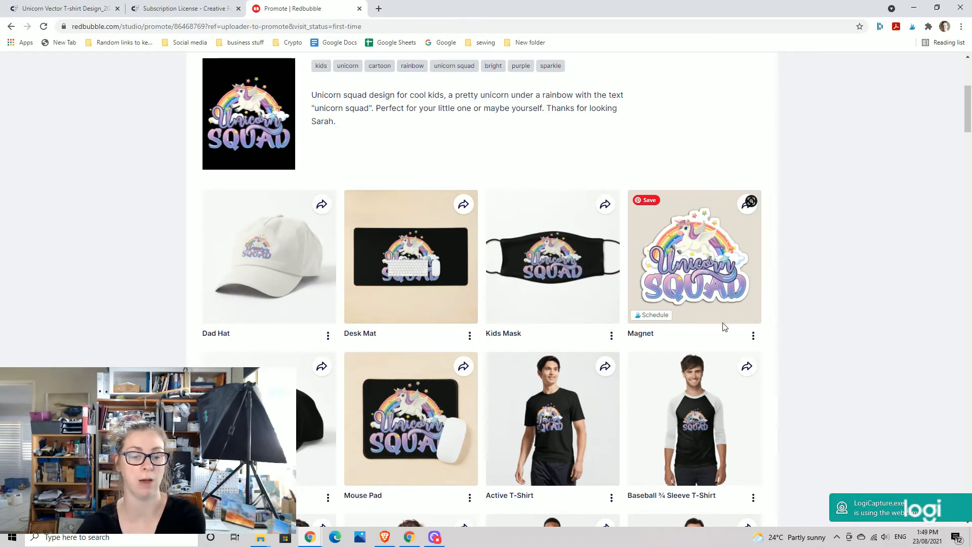
{"action": "scroll", "coordinate": [389, 408], "scroll_direction": "down", "scroll_amount": 2}
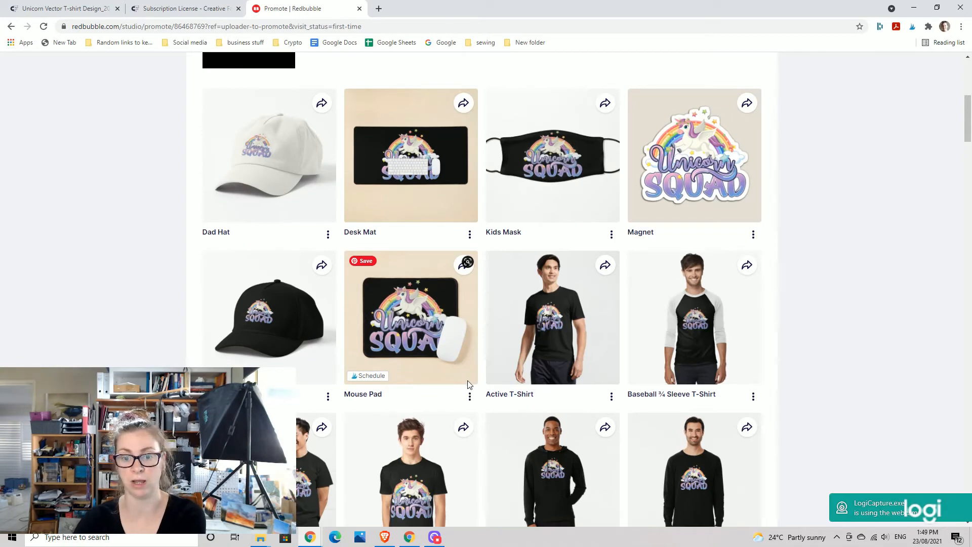
Review the published product previews from caps and shirts through phone cases, prints, homeware, kids' clothing, bags and mugs to the apron.
{"action": "scroll", "coordinate": [455, 370], "scroll_direction": "down", "scroll_amount": 2}
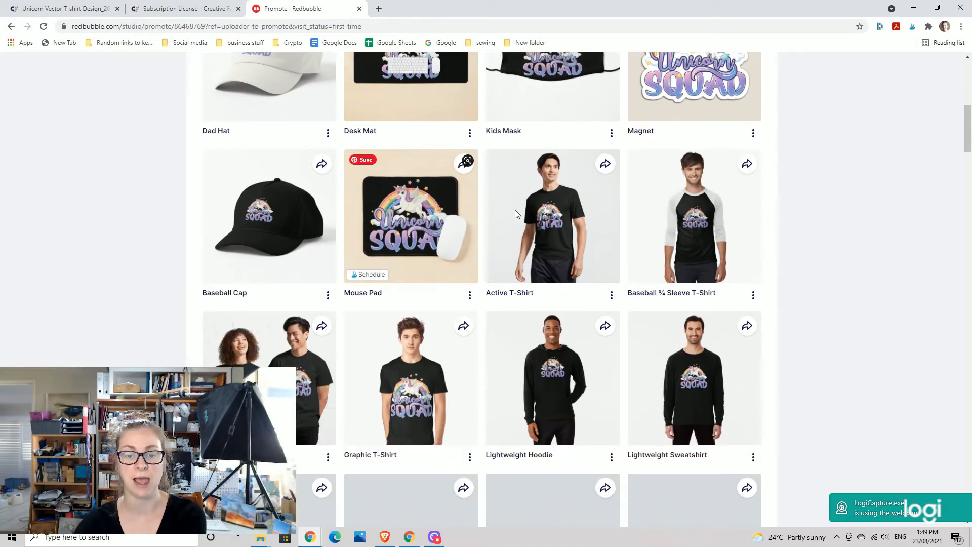
{"action": "scroll", "coordinate": [515, 209], "scroll_direction": "down", "scroll_amount": 7}
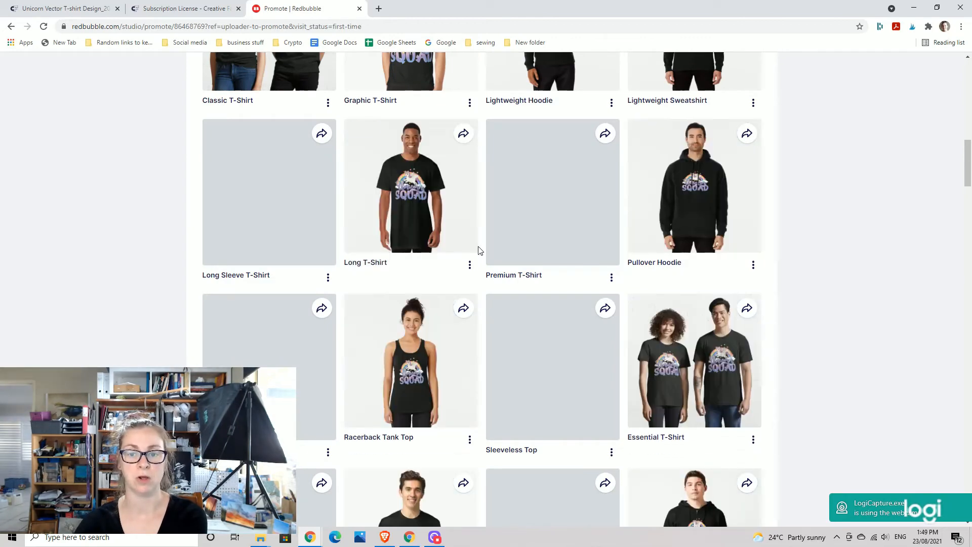
{"action": "scroll", "coordinate": [478, 255], "scroll_direction": "down", "scroll_amount": 5}
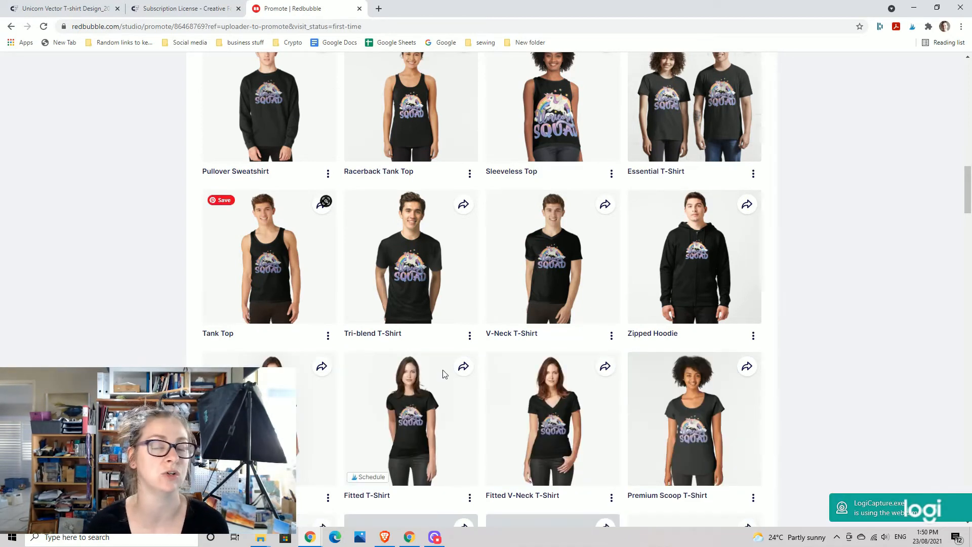
{"action": "scroll", "coordinate": [443, 370], "scroll_direction": "down", "scroll_amount": 3}
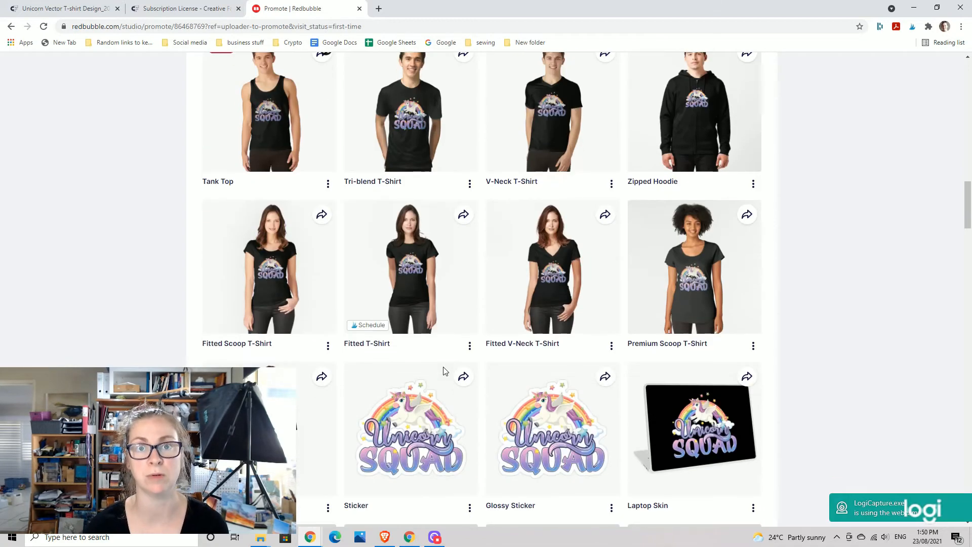
{"action": "scroll", "coordinate": [444, 370], "scroll_direction": "down", "scroll_amount": 3}
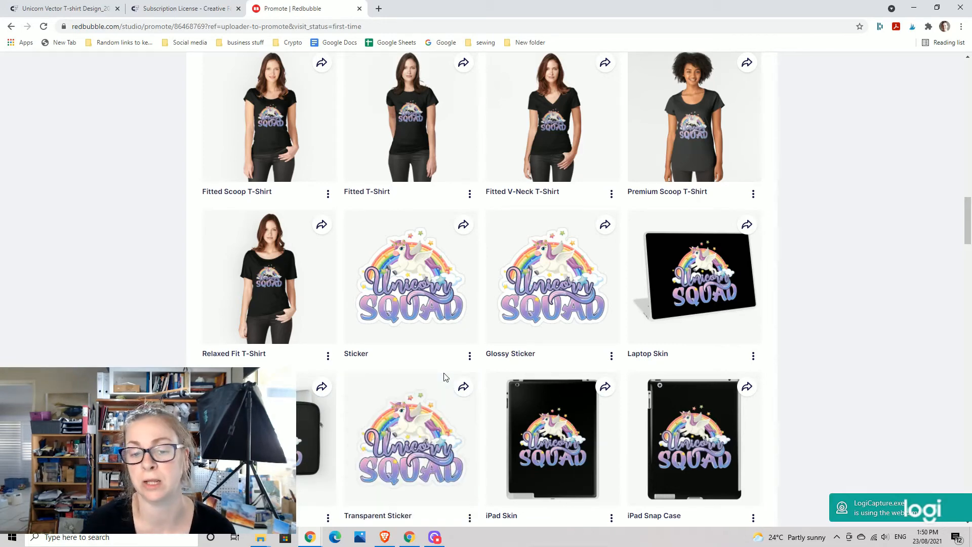
{"action": "scroll", "coordinate": [444, 374], "scroll_direction": "down", "scroll_amount": 3}
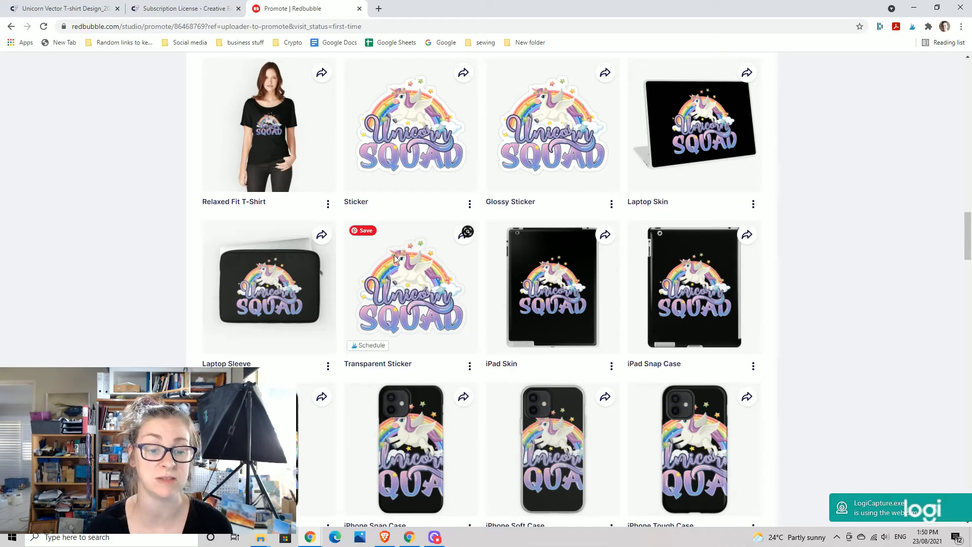
{"action": "scroll", "coordinate": [455, 296], "scroll_direction": "down", "scroll_amount": 3}
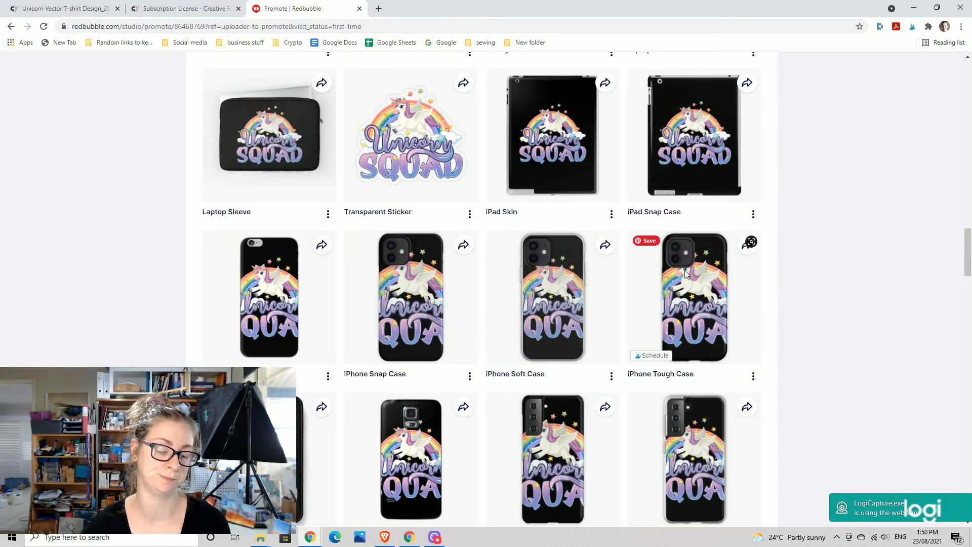
{"action": "scroll", "coordinate": [684, 273], "scroll_direction": "down", "scroll_amount": 3}
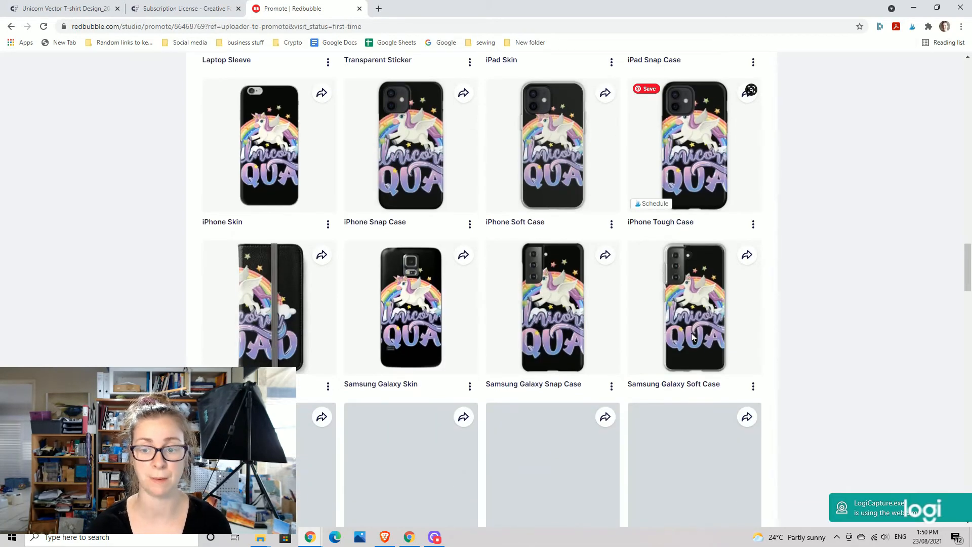
{"action": "scroll", "coordinate": [628, 335], "scroll_direction": "down", "scroll_amount": 5}
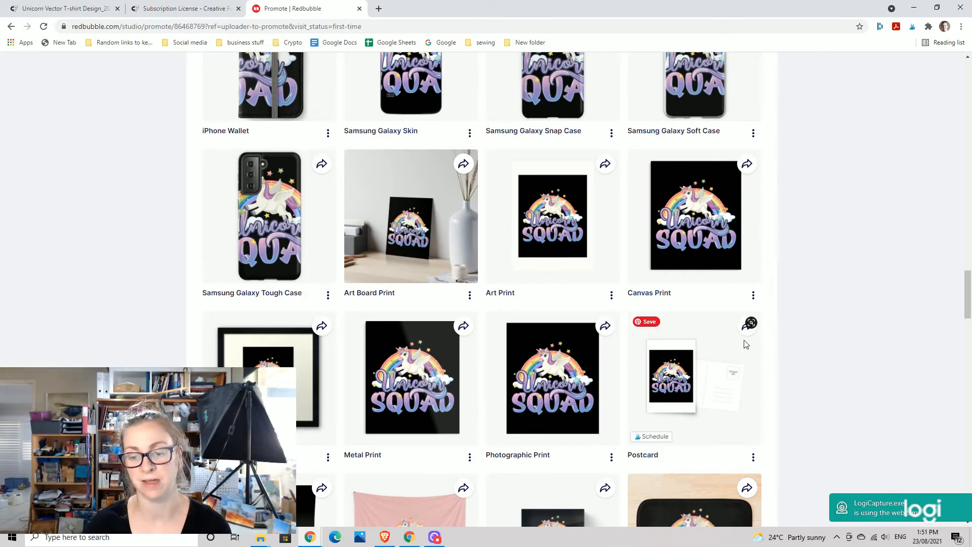
{"action": "scroll", "coordinate": [727, 365], "scroll_direction": "down", "scroll_amount": 1}
{"action": "scroll", "coordinate": [729, 363], "scroll_direction": "down", "scroll_amount": 3}
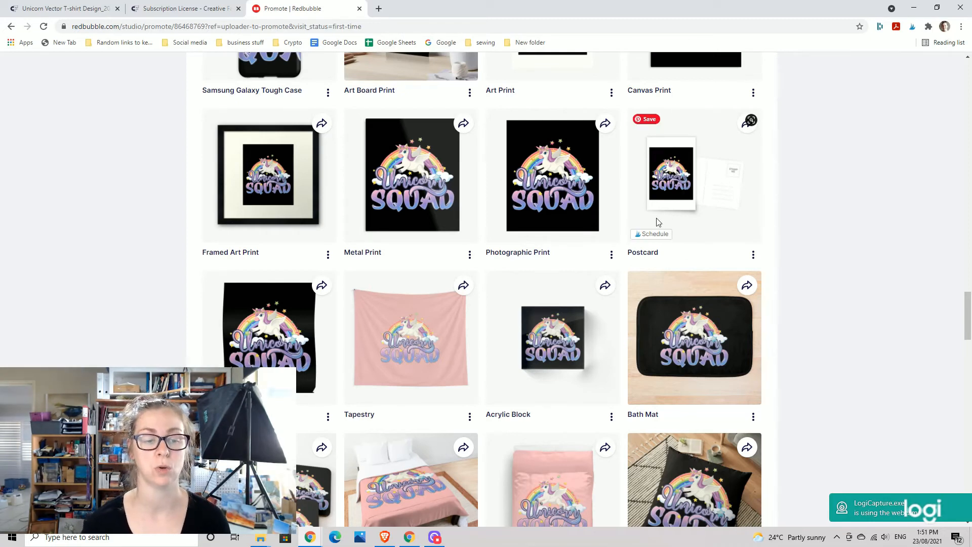
{"action": "scroll", "coordinate": [370, 354], "scroll_direction": "down", "scroll_amount": 2}
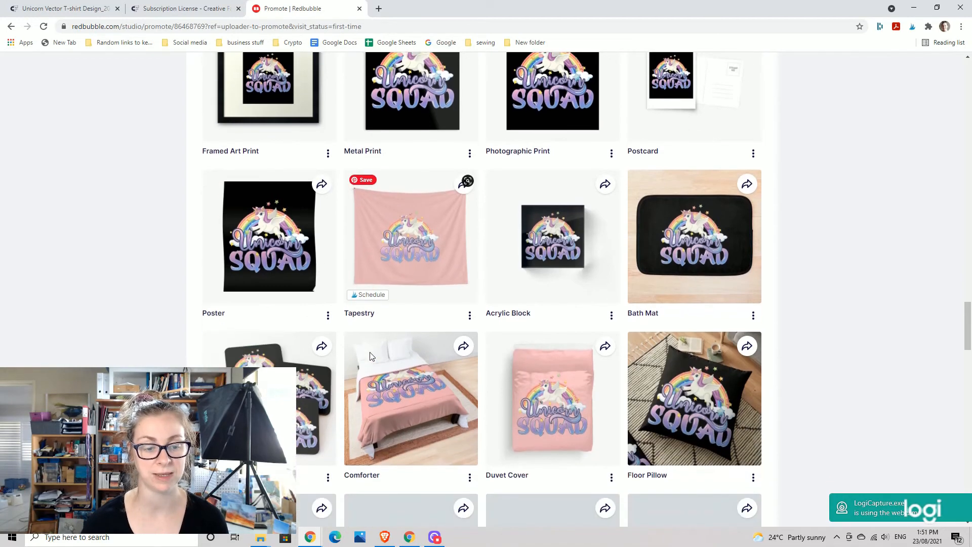
{"action": "scroll", "coordinate": [443, 352], "scroll_direction": "down", "scroll_amount": 2}
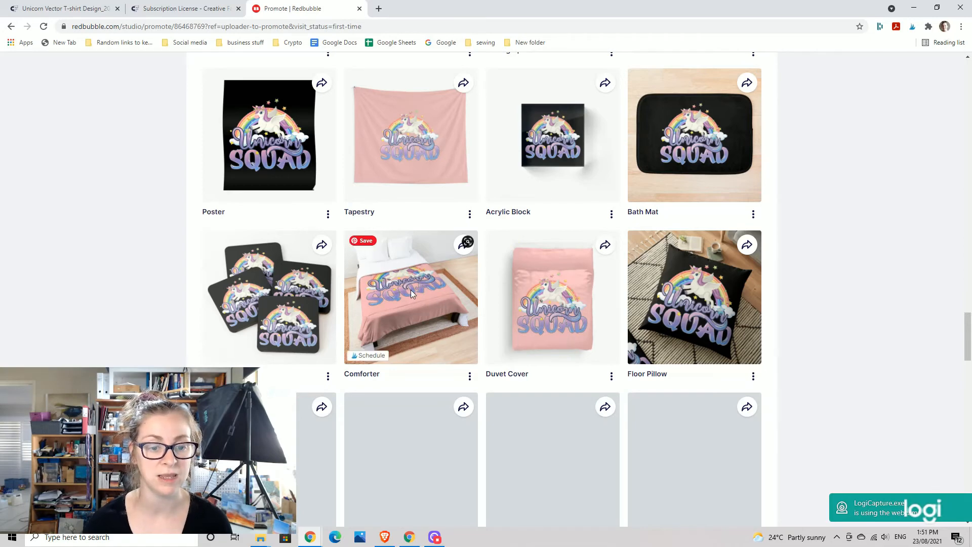
{"action": "scroll", "coordinate": [386, 289], "scroll_direction": "down", "scroll_amount": 3}
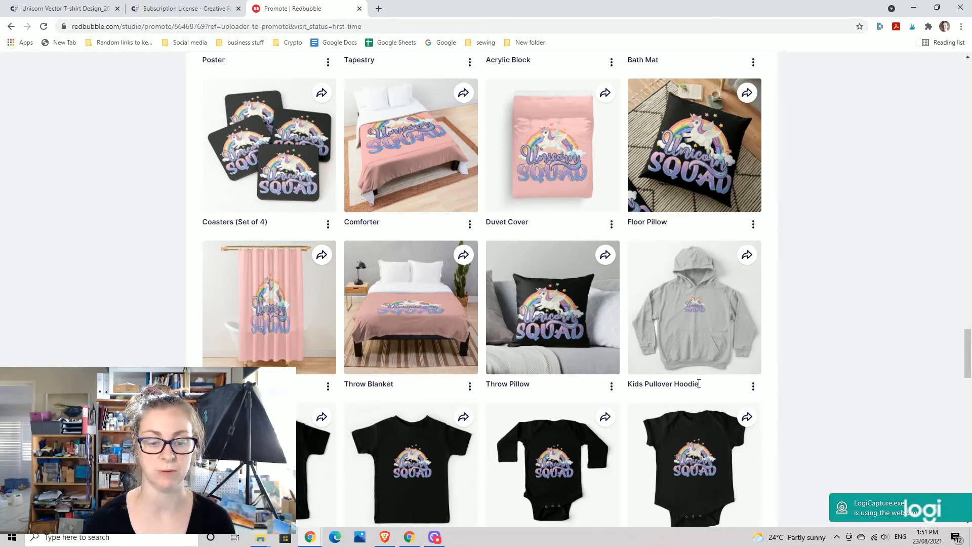
{"action": "scroll", "coordinate": [701, 384], "scroll_direction": "down", "scroll_amount": 2}
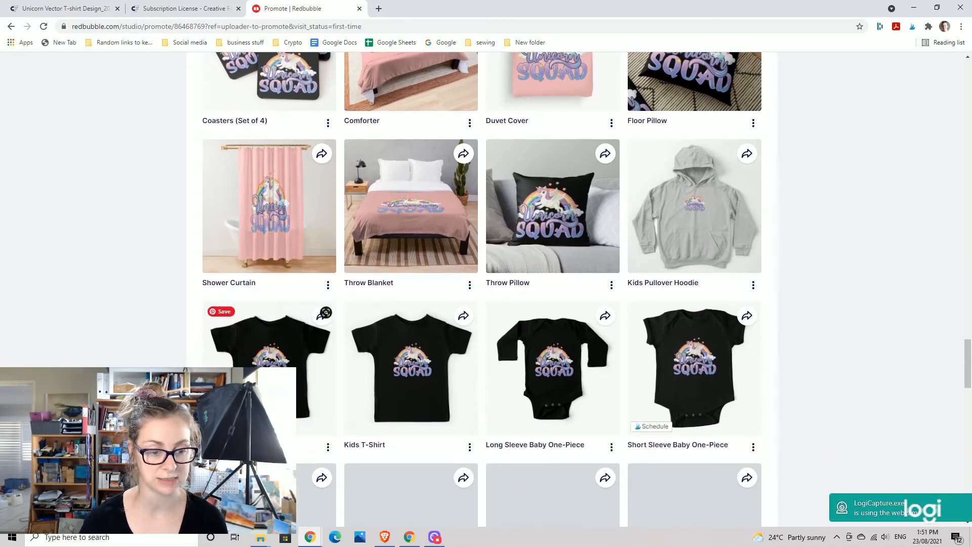
{"action": "scroll", "coordinate": [452, 196], "scroll_direction": "down", "scroll_amount": 3}
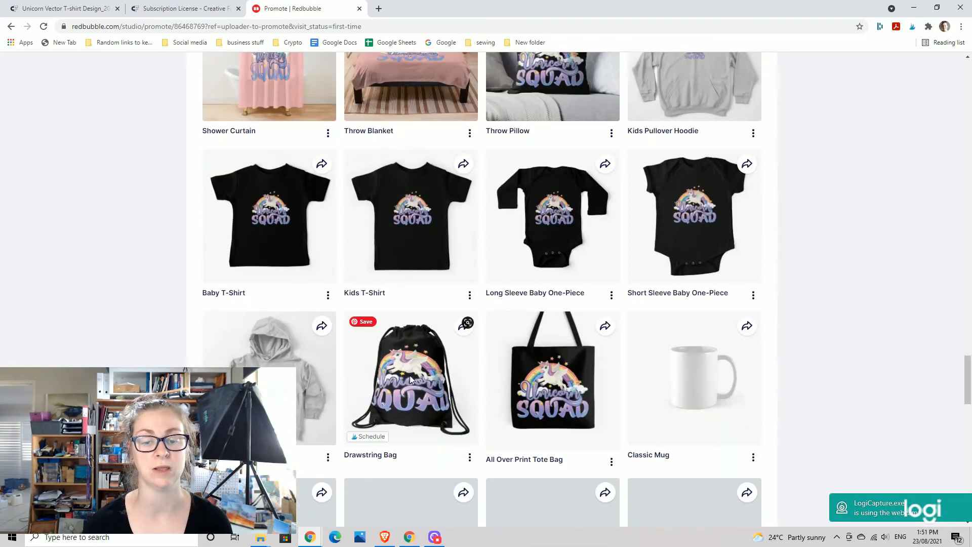
{"action": "scroll", "coordinate": [710, 269], "scroll_direction": "down", "scroll_amount": 3}
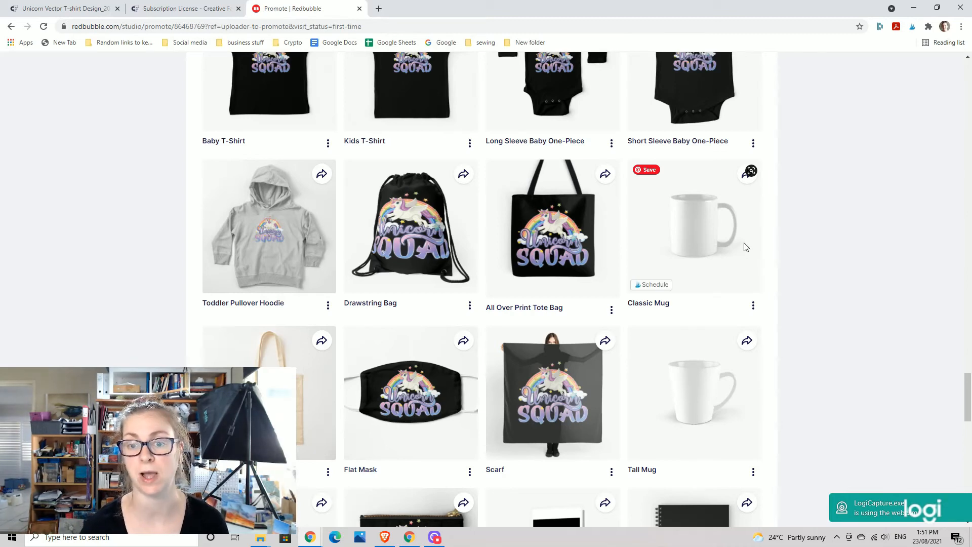
{"action": "scroll", "coordinate": [745, 246], "scroll_direction": "down", "scroll_amount": 2}
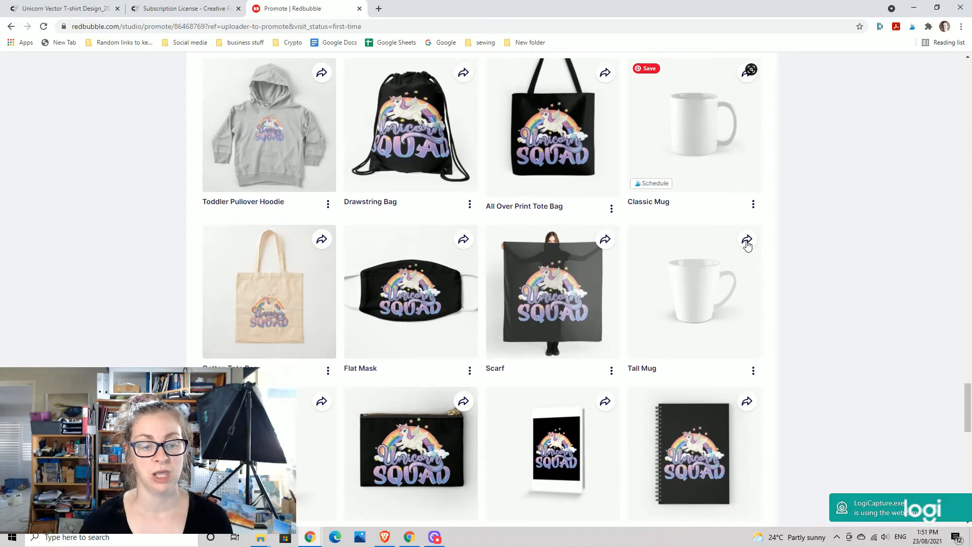
{"action": "scroll", "coordinate": [747, 246], "scroll_direction": "down", "scroll_amount": 3}
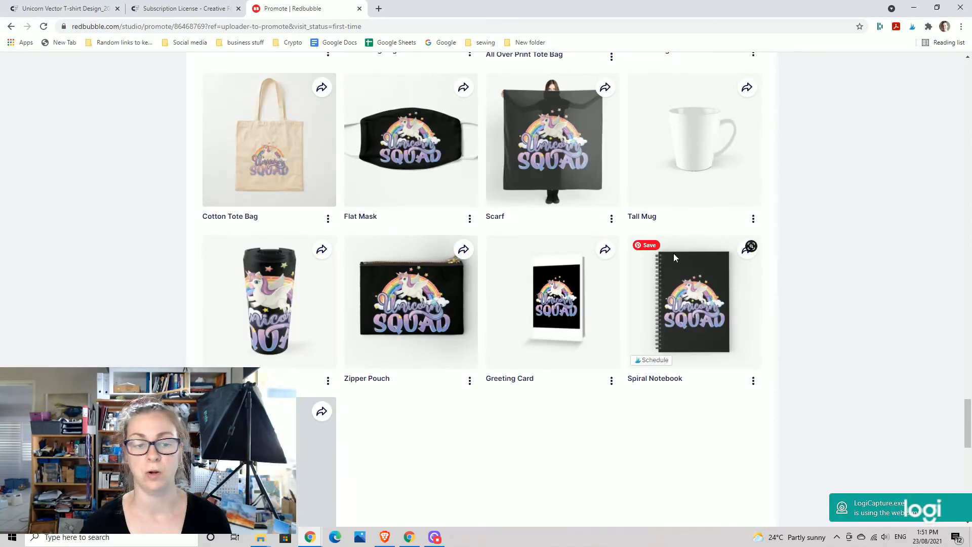
{"action": "scroll", "coordinate": [673, 257], "scroll_direction": "down", "scroll_amount": 3}
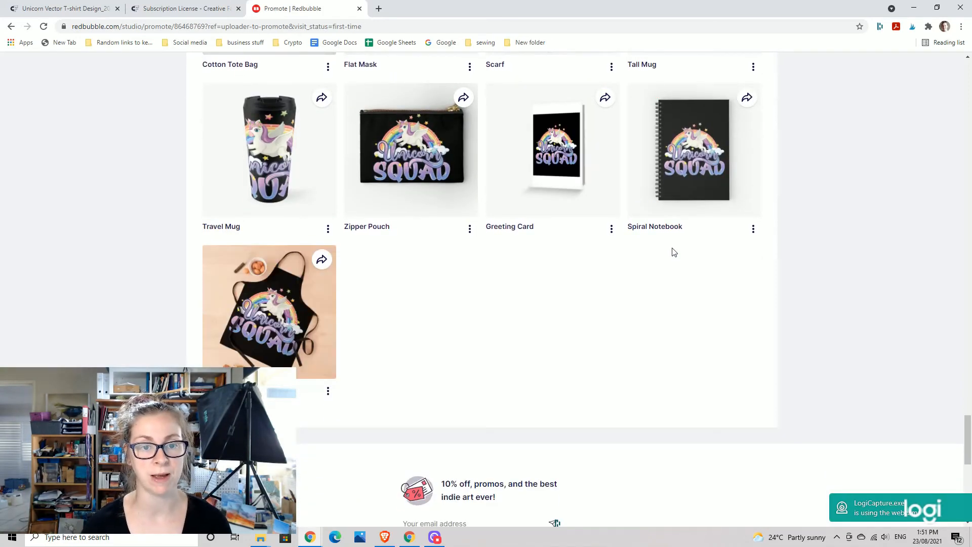
Return to the work's title and description and open the Unicorn squad kids design for editing.
{"action": "left_click_drag", "start_coordinate": [968, 439], "coordinate": [970, 66]}
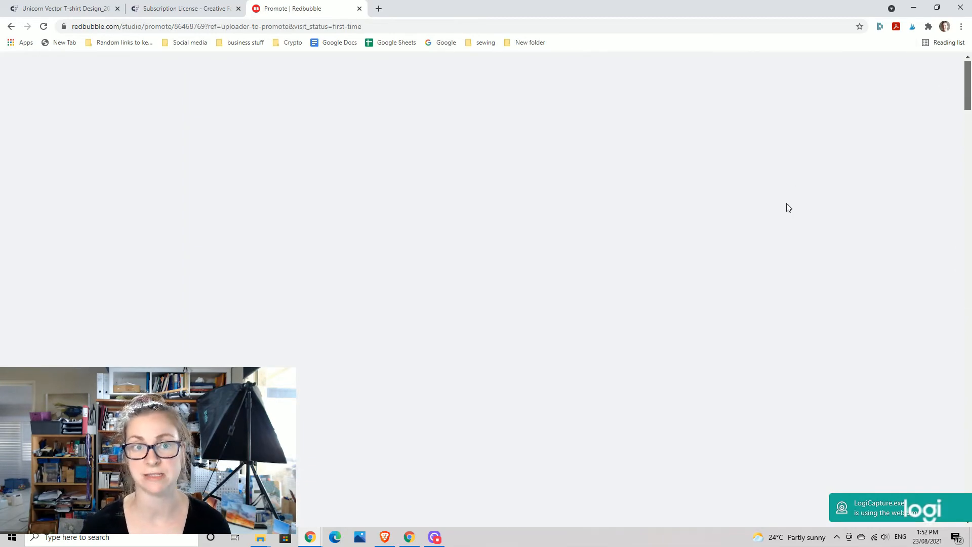
{"action": "scroll", "coordinate": [779, 228], "scroll_direction": "down", "scroll_amount": 3}
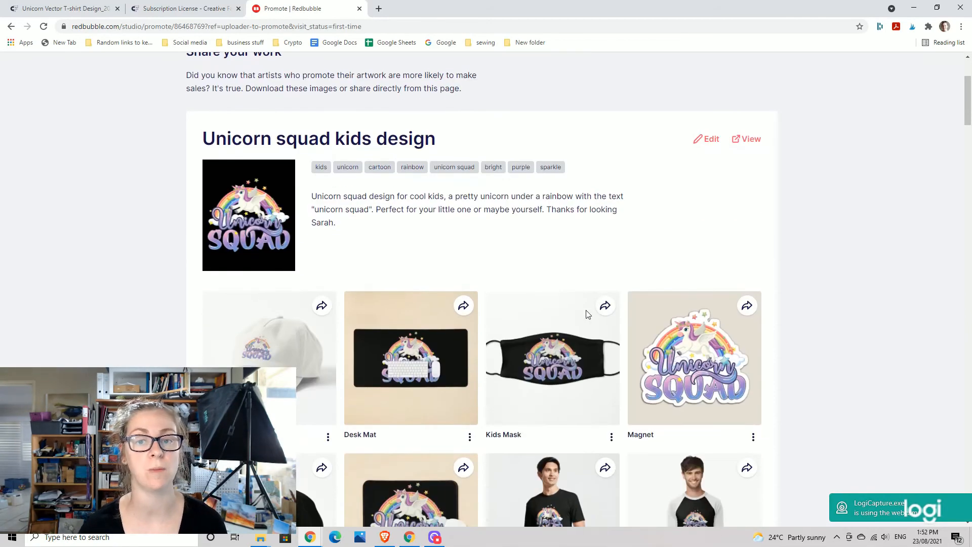
{"action": "left_click", "coordinate": [710, 141]}
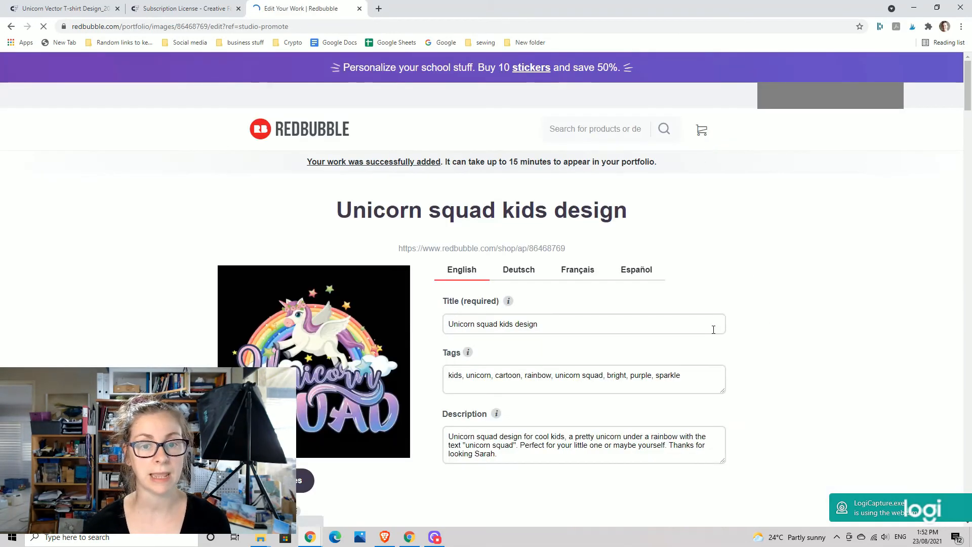
Set the default view of Mugs to the side showing the full unicorn design and apply the changes.
{"action": "scroll", "coordinate": [564, 430], "scroll_direction": "down", "scroll_amount": 4}
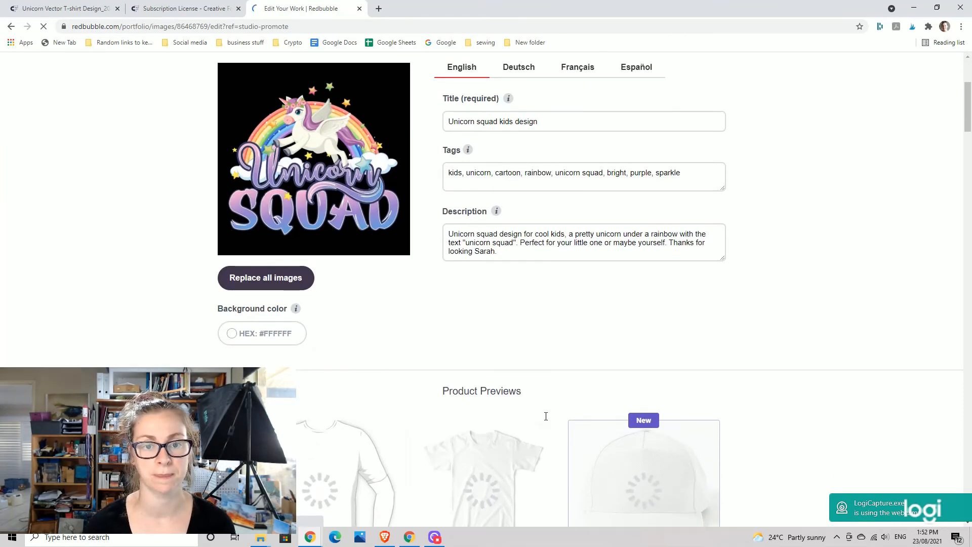
{"action": "scroll", "coordinate": [549, 413], "scroll_direction": "down", "scroll_amount": 1}
{"action": "scroll", "coordinate": [548, 415], "scroll_direction": "down", "scroll_amount": 10}
{"action": "scroll", "coordinate": [548, 415], "scroll_direction": "down", "scroll_amount": 4}
{"action": "scroll", "coordinate": [547, 416], "scroll_direction": "down", "scroll_amount": 5}
{"action": "scroll", "coordinate": [547, 415], "scroll_direction": "down", "scroll_amount": 6}
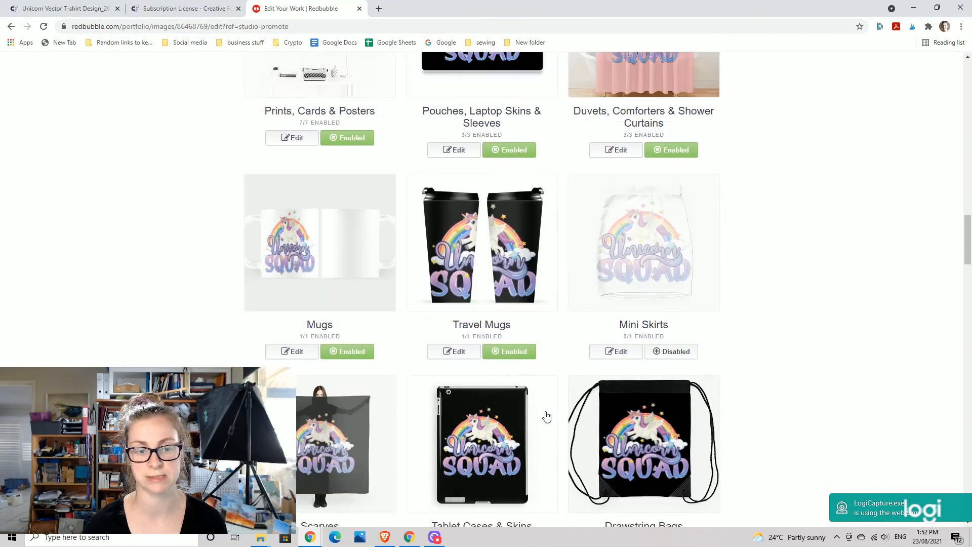
{"action": "scroll", "coordinate": [547, 416], "scroll_direction": "down", "scroll_amount": 1}
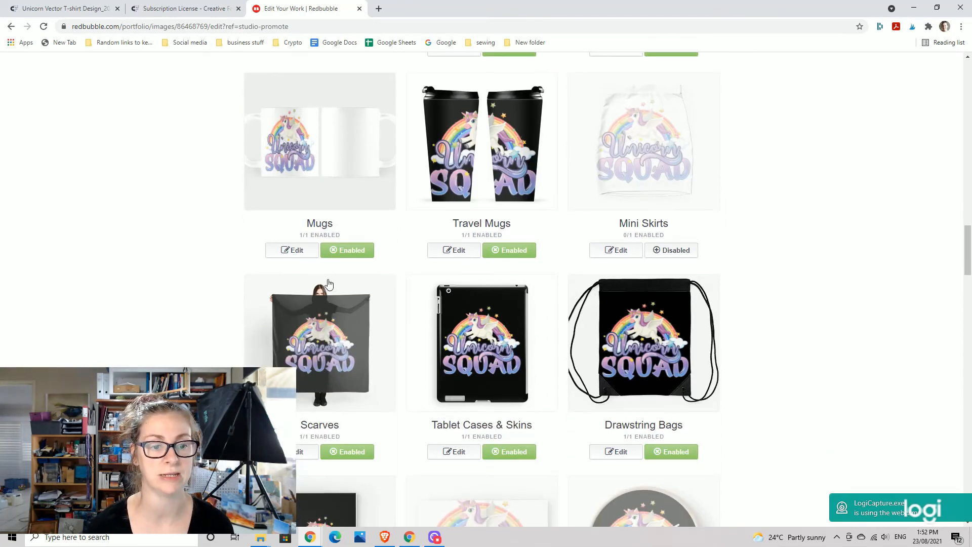
{"action": "left_click", "coordinate": [301, 255]}
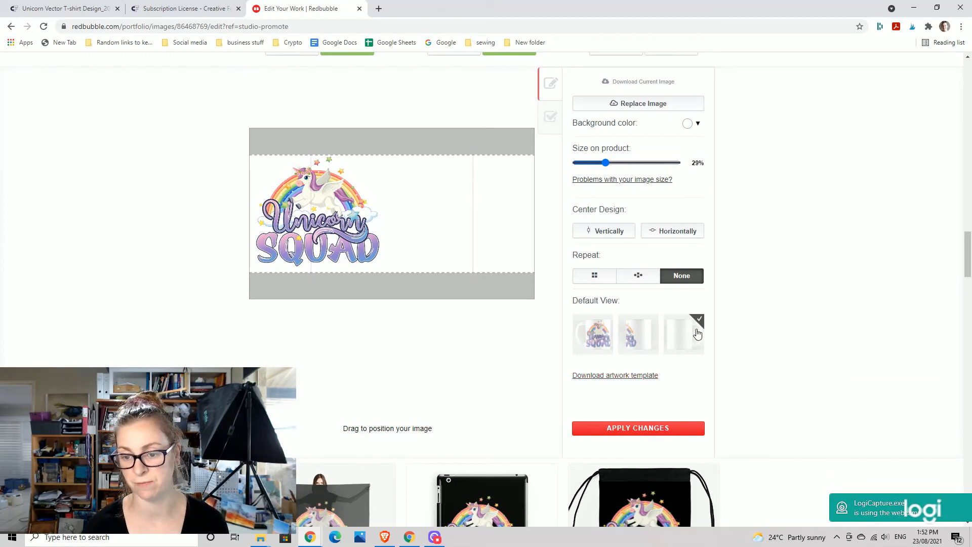
{"action": "left_click", "coordinate": [599, 345]}
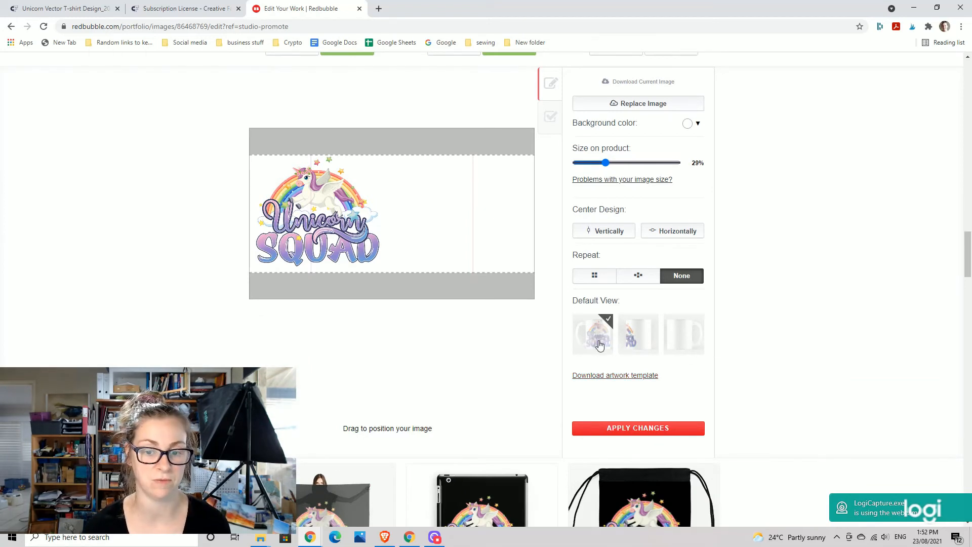
{"action": "left_click", "coordinate": [632, 429]}
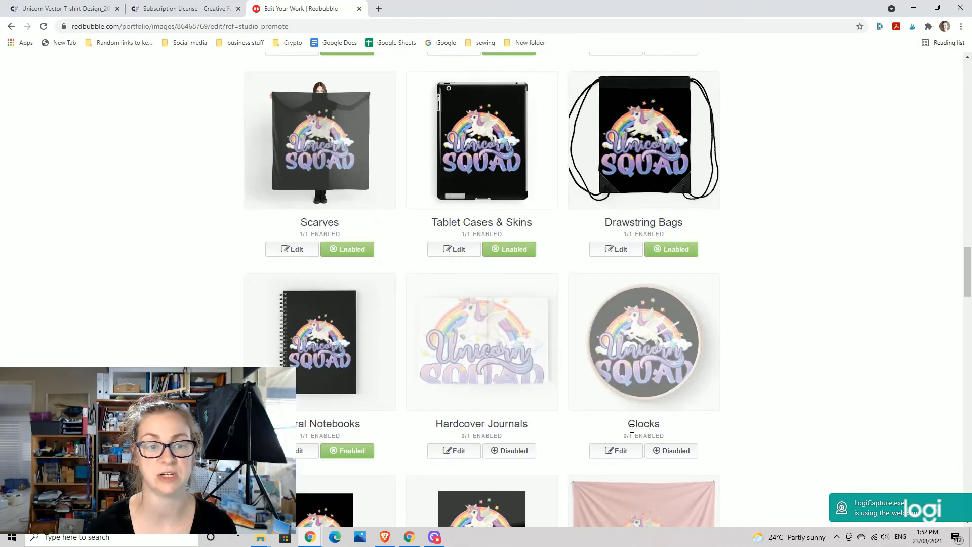
Check the Mugs preview and look over which of the products listed after it are enabled or disabled.
{"action": "scroll", "coordinate": [629, 421], "scroll_direction": "up", "scroll_amount": 6}
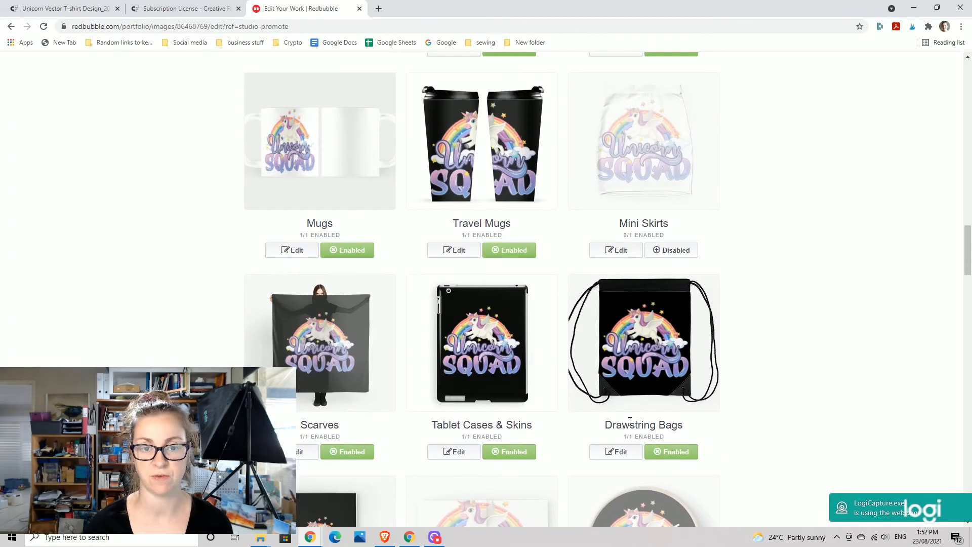
{"action": "scroll", "coordinate": [629, 421], "scroll_direction": "down", "scroll_amount": 5}
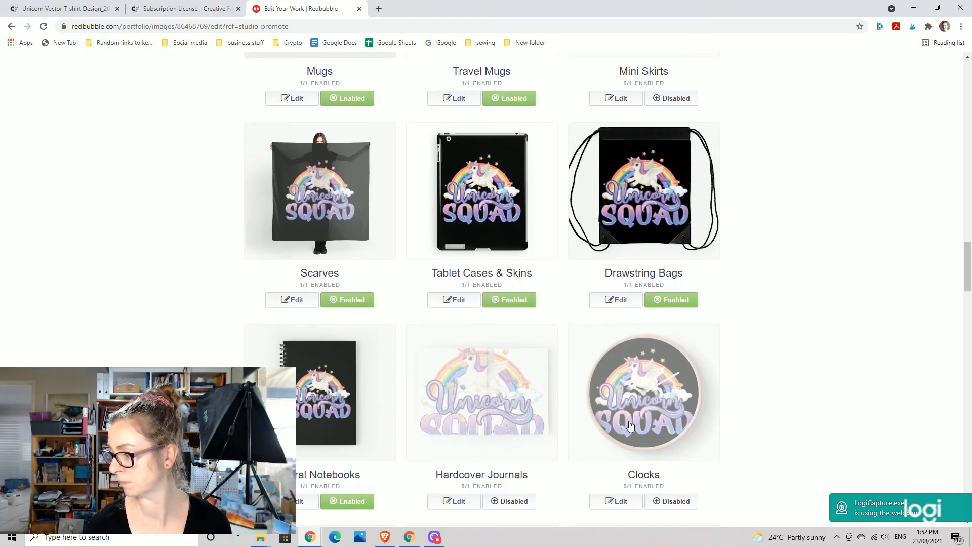
{"action": "scroll", "coordinate": [630, 425], "scroll_direction": "down", "scroll_amount": 5}
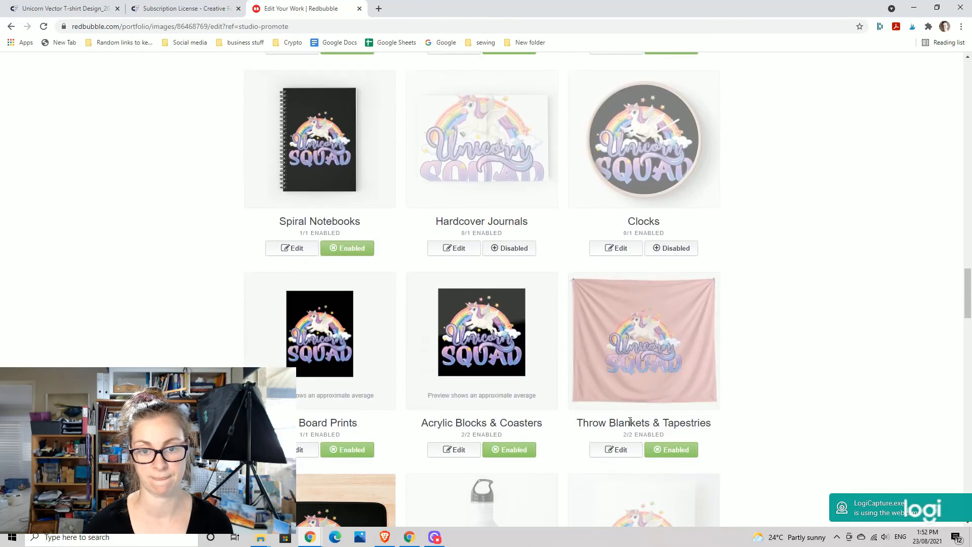
{"action": "scroll", "coordinate": [630, 421], "scroll_direction": "down", "scroll_amount": 8}
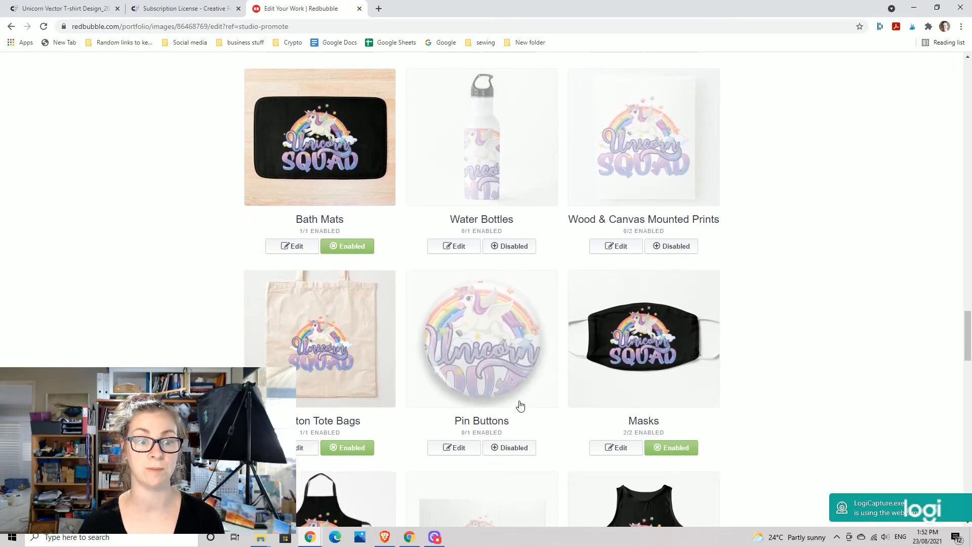
{"action": "scroll", "coordinate": [519, 407], "scroll_direction": "down", "scroll_amount": 5}
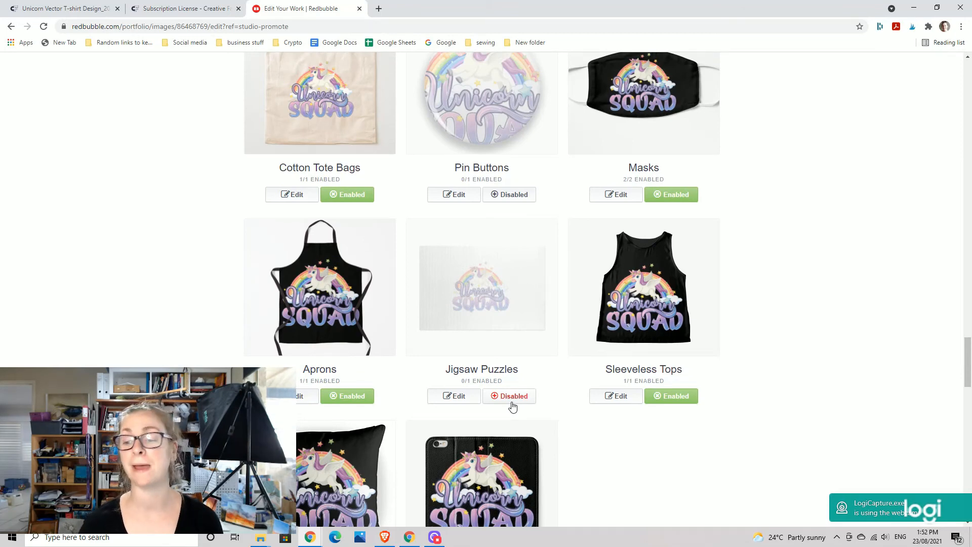
{"action": "left_click", "coordinate": [434, 536]}
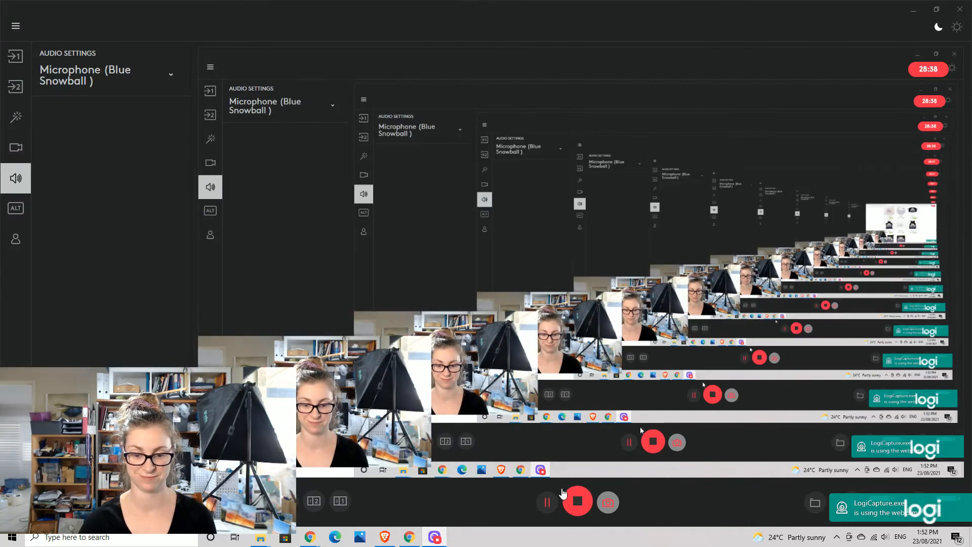
{"action": "left_click", "coordinate": [547, 502]}
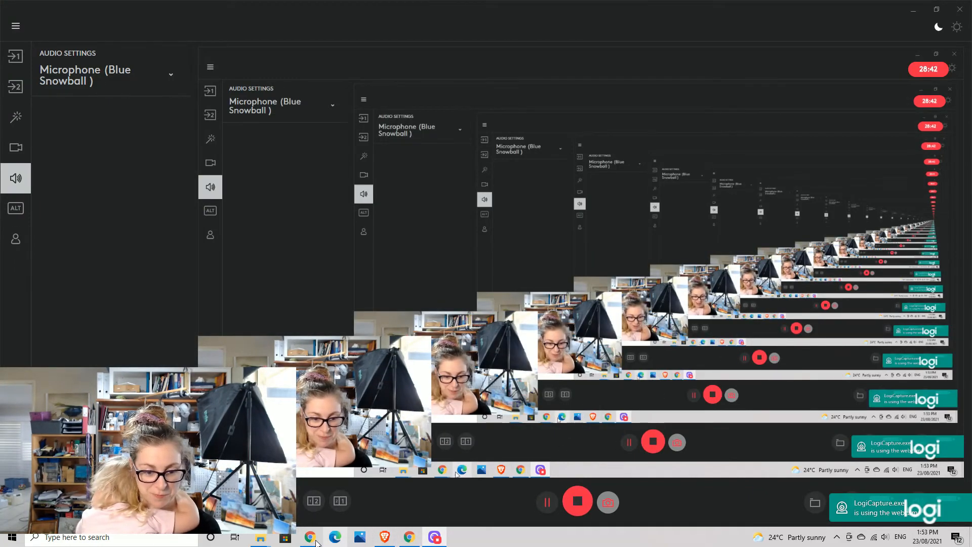
Switch back to the design's edit page in Chrome and look over the product previews and their enabled or disabled status.
{"action": "mouse_move", "coordinate": [319, 537]}
{"action": "left_click", "coordinate": [336, 495]}
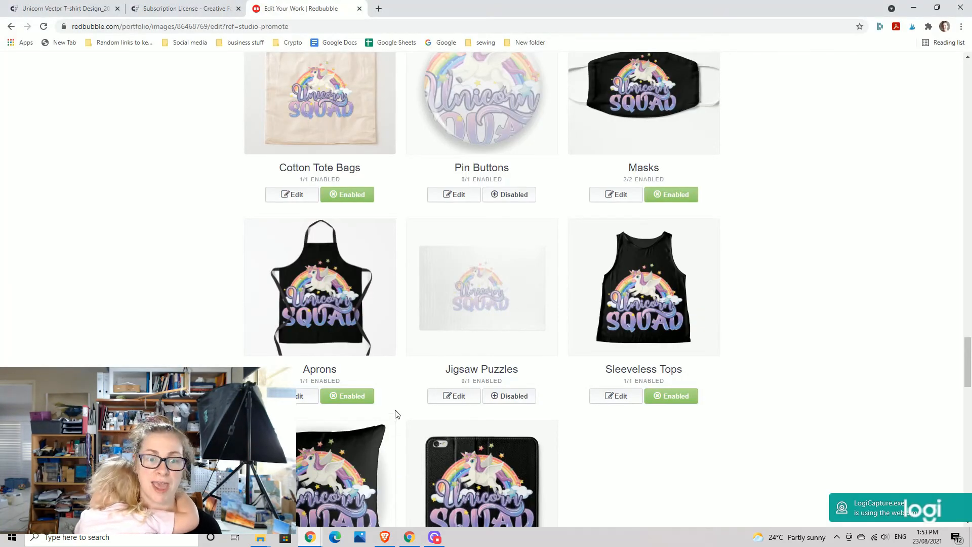
{"action": "scroll", "coordinate": [476, 415], "scroll_direction": "up", "scroll_amount": 10}
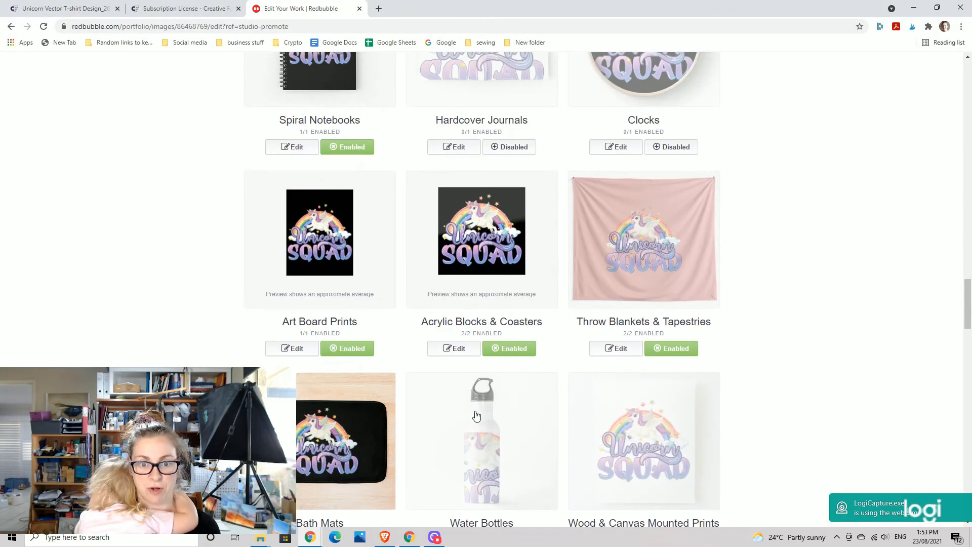
{"action": "scroll", "coordinate": [476, 416], "scroll_direction": "up", "scroll_amount": 7}
{"action": "scroll", "coordinate": [476, 416], "scroll_direction": "up", "scroll_amount": 6}
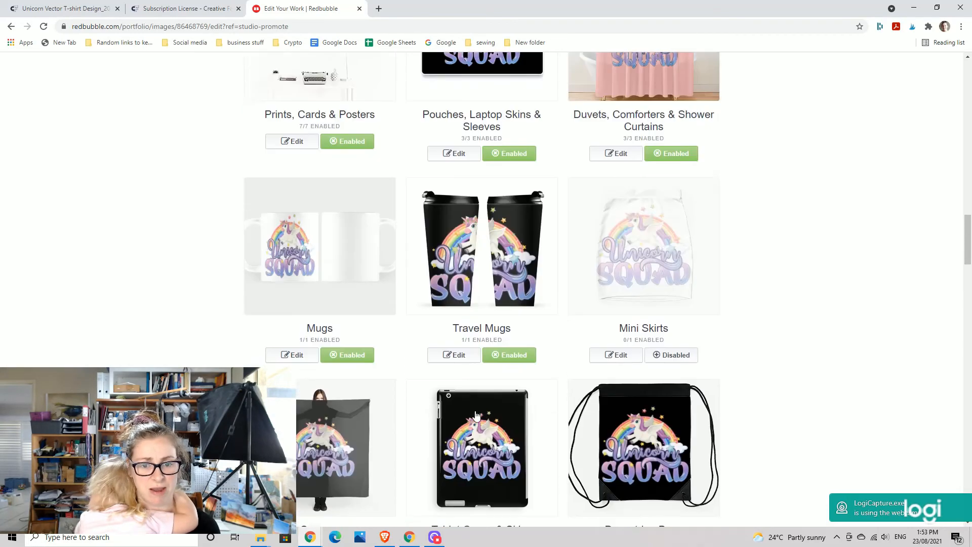
{"action": "scroll", "coordinate": [476, 415], "scroll_direction": "down", "scroll_amount": 16}
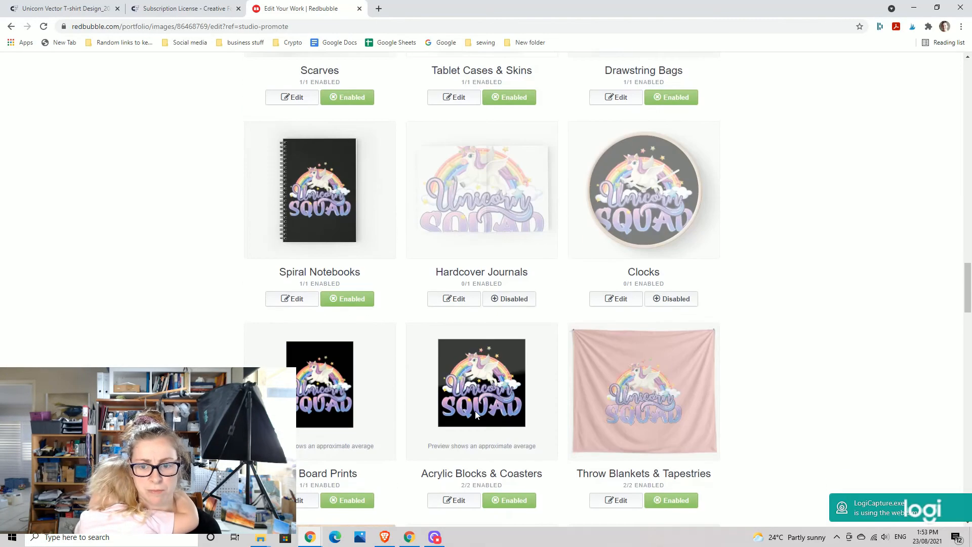
{"action": "scroll", "coordinate": [515, 370], "scroll_direction": "down", "scroll_amount": 6}
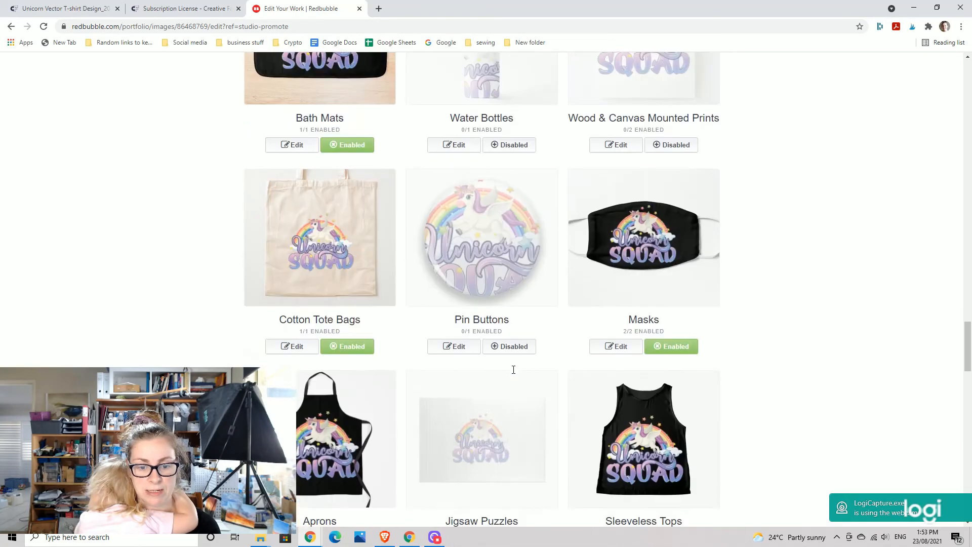
{"action": "scroll", "coordinate": [506, 395], "scroll_direction": "up", "scroll_amount": 12}
{"action": "scroll", "coordinate": [508, 396], "scroll_direction": "up", "scroll_amount": 12}
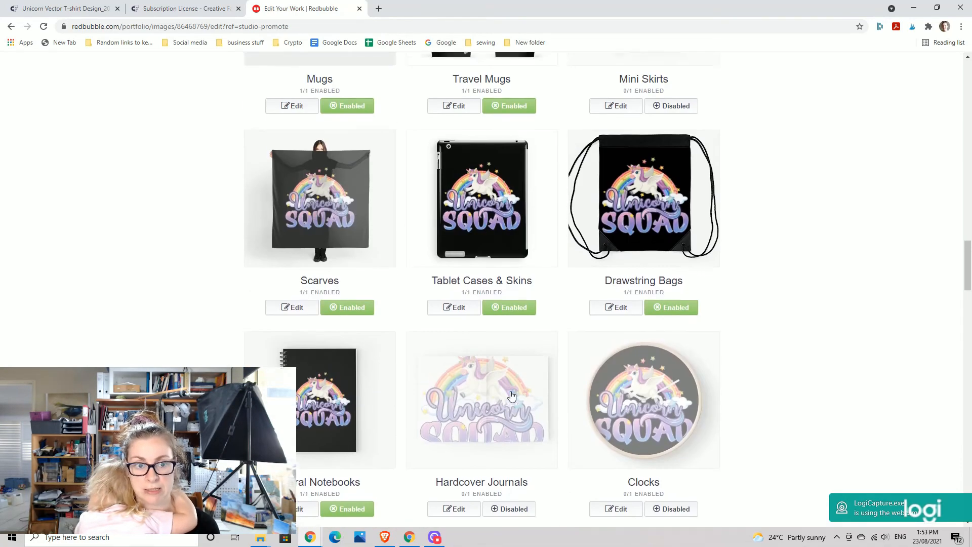
Open Phone Cases & Skins for editing and scale the unicorn image down to 19% so it fits the case.
{"action": "scroll", "coordinate": [516, 400], "scroll_direction": "up", "scroll_amount": 7}
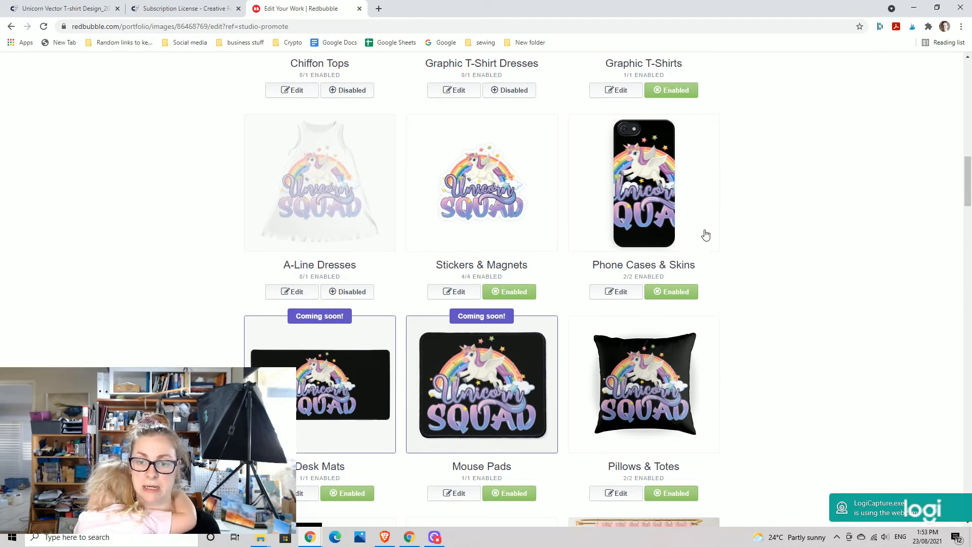
{"action": "left_click", "coordinate": [625, 294]}
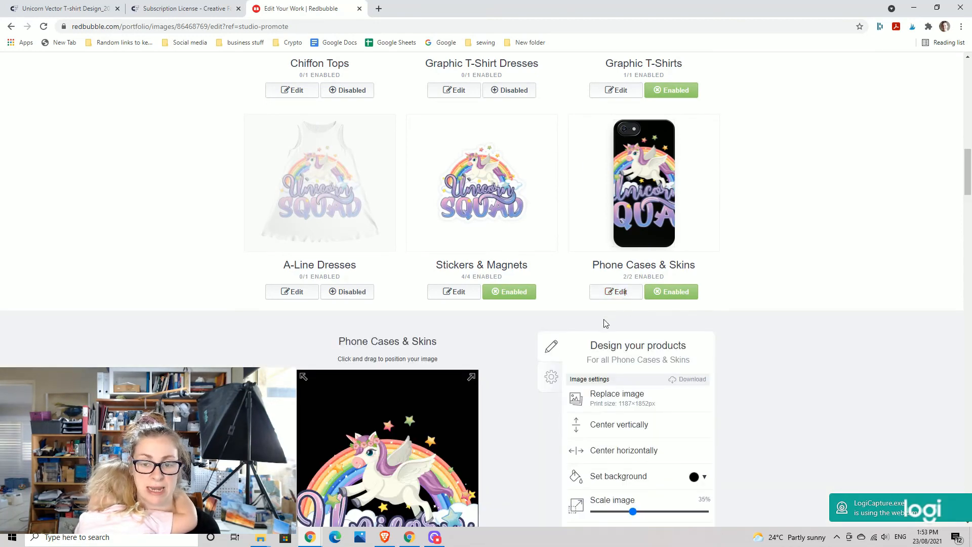
{"action": "scroll", "coordinate": [617, 350], "scroll_direction": "down", "scroll_amount": 4}
{"action": "left_click_drag", "start_coordinate": [633, 309], "coordinate": [615, 318]}
{"action": "scroll", "coordinate": [617, 323], "scroll_direction": "up", "scroll_amount": 4}
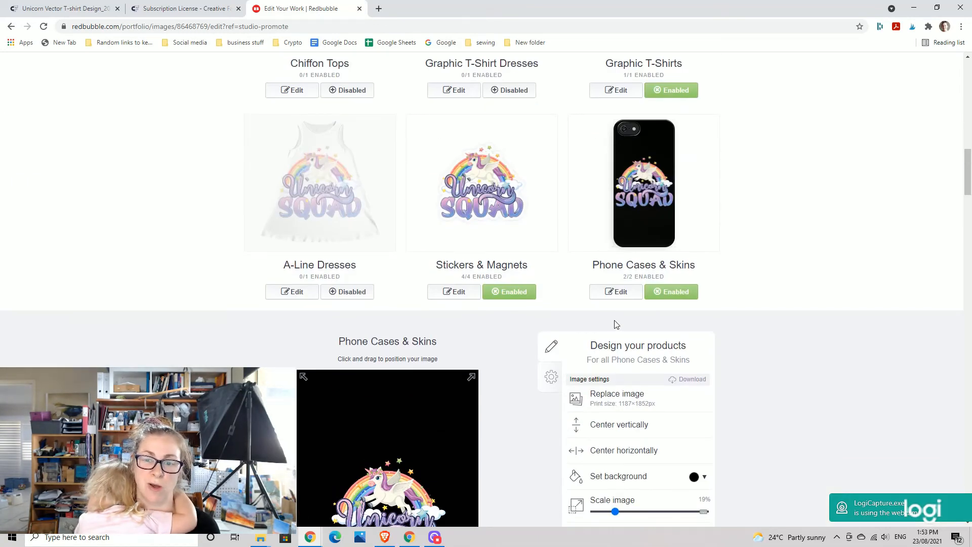
{"action": "scroll", "coordinate": [488, 433], "scroll_direction": "down", "scroll_amount": 3}
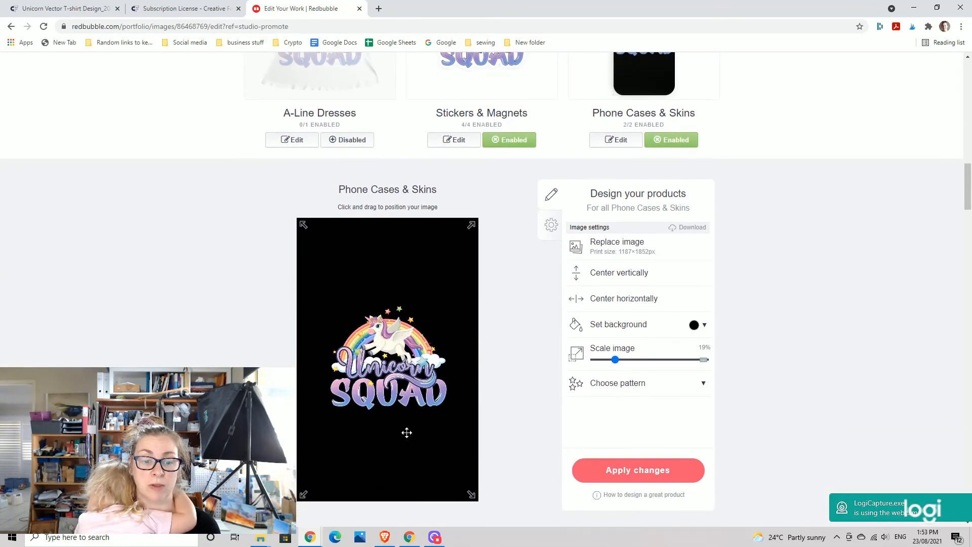
Try the phone case image at a 22% scale and check it on the case preview.
{"action": "left_click", "coordinate": [622, 360]}
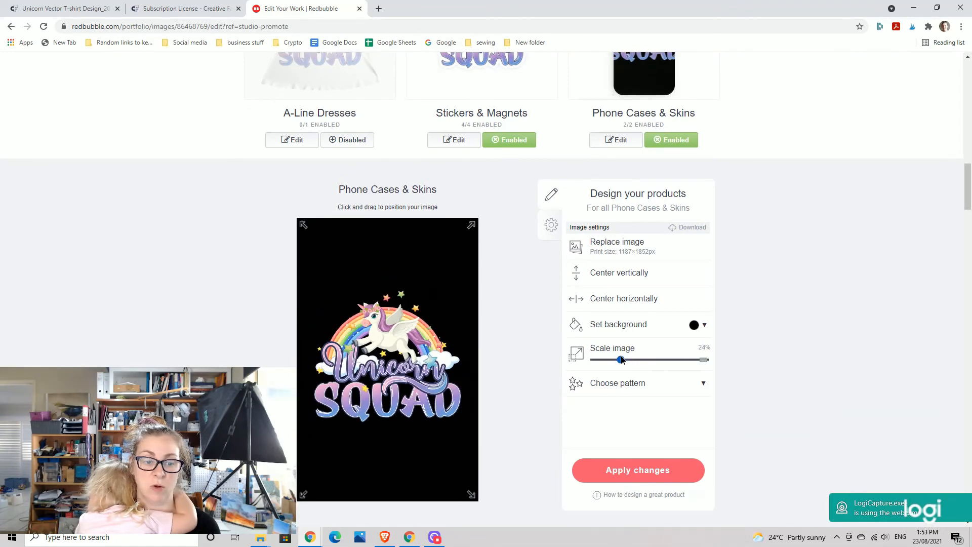
{"action": "left_click_drag", "start_coordinate": [622, 359], "coordinate": [619, 360]}
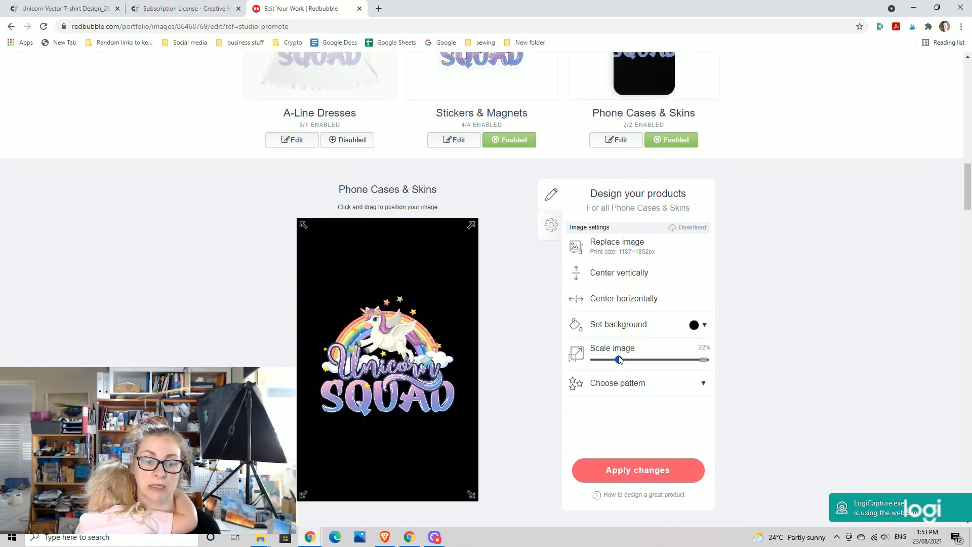
{"action": "scroll", "coordinate": [619, 359], "scroll_direction": "up", "scroll_amount": 4}
{"action": "scroll", "coordinate": [606, 493], "scroll_direction": "down", "scroll_amount": 1}
{"action": "scroll", "coordinate": [606, 493], "scroll_direction": "down", "scroll_amount": 1}
Set the phone case image scale to 19%, shift the design slightly down and apply the changes.
{"action": "left_click_drag", "start_coordinate": [620, 464], "coordinate": [615, 464]}
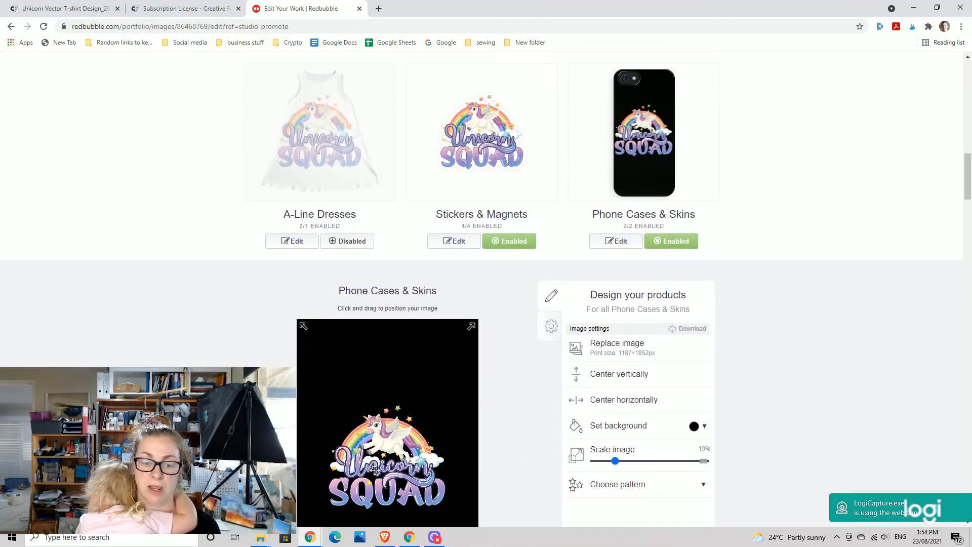
{"action": "left_click_drag", "start_coordinate": [386, 463], "coordinate": [385, 468]}
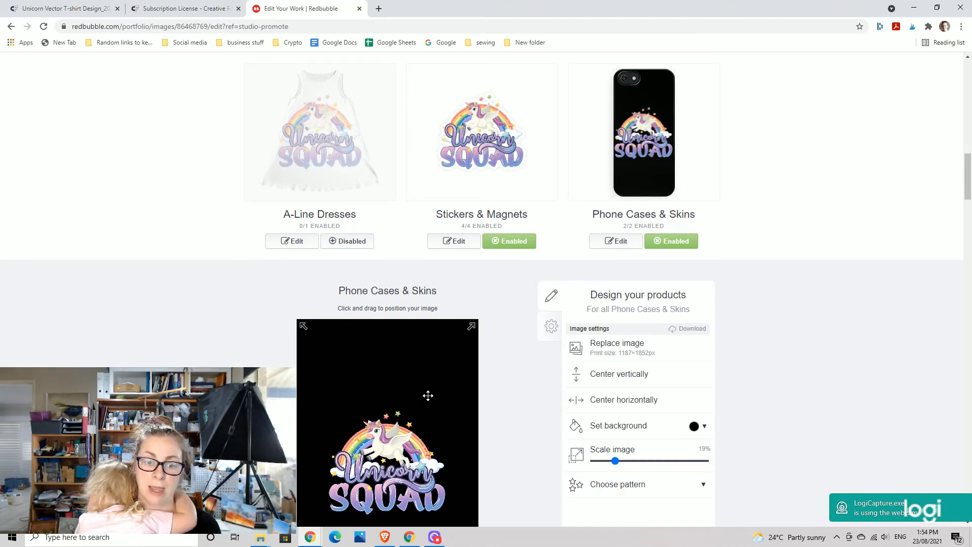
{"action": "scroll", "coordinate": [723, 418], "scroll_direction": "down", "scroll_amount": 2}
{"action": "scroll", "coordinate": [637, 420], "scroll_direction": "down", "scroll_amount": 2}
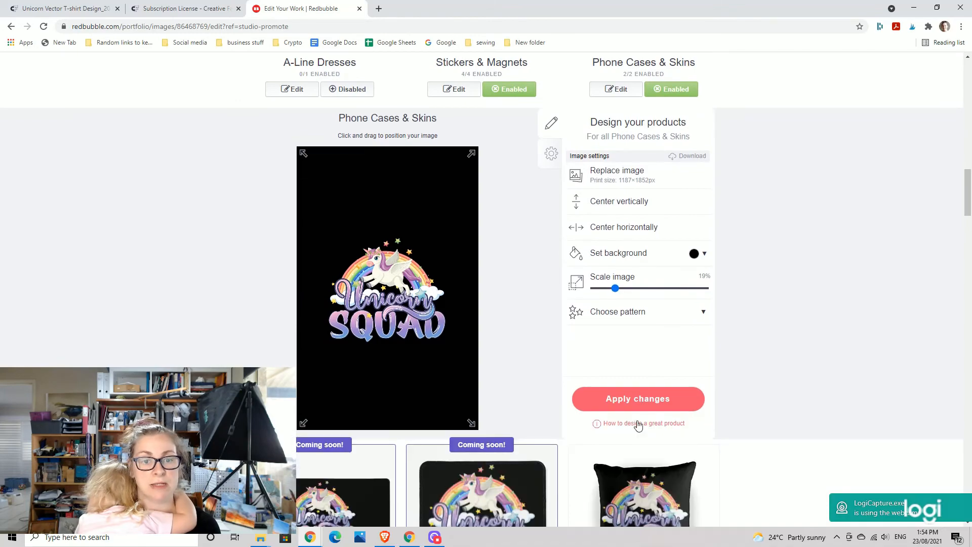
{"action": "left_click", "coordinate": [637, 401]}
Confirm the right to sell products containing this artwork and save the work.
{"action": "scroll", "coordinate": [473, 411], "scroll_direction": "down", "scroll_amount": 20}
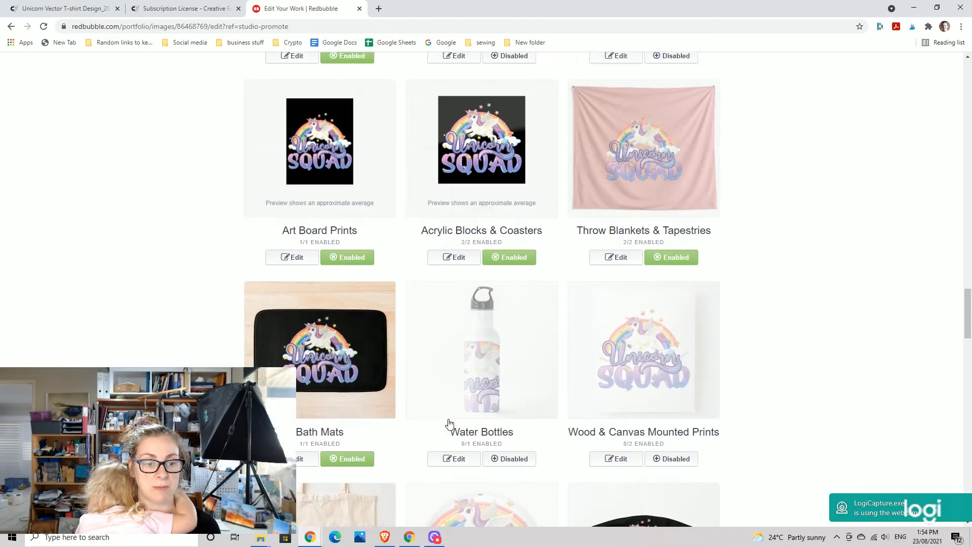
{"action": "scroll", "coordinate": [356, 396], "scroll_direction": "down", "scroll_amount": 15}
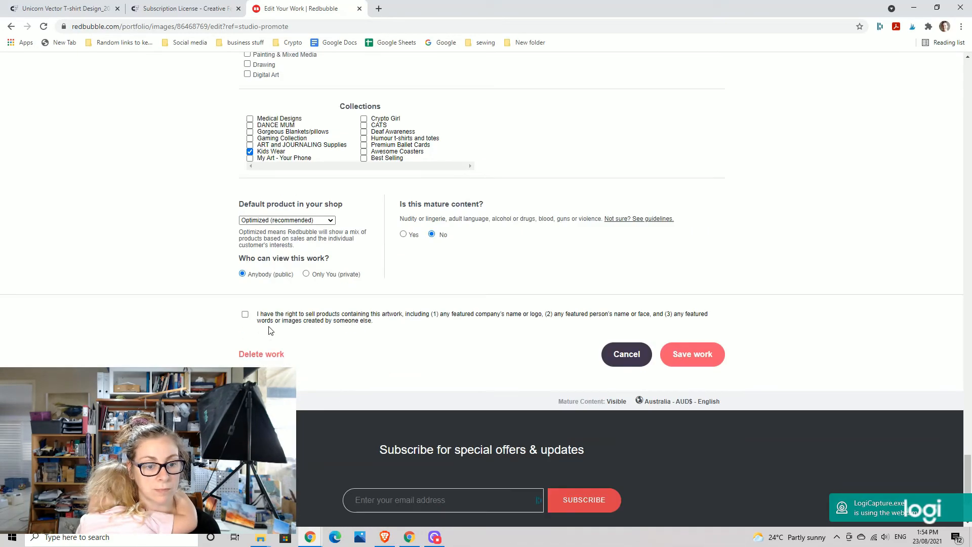
{"action": "left_click", "coordinate": [692, 356]}
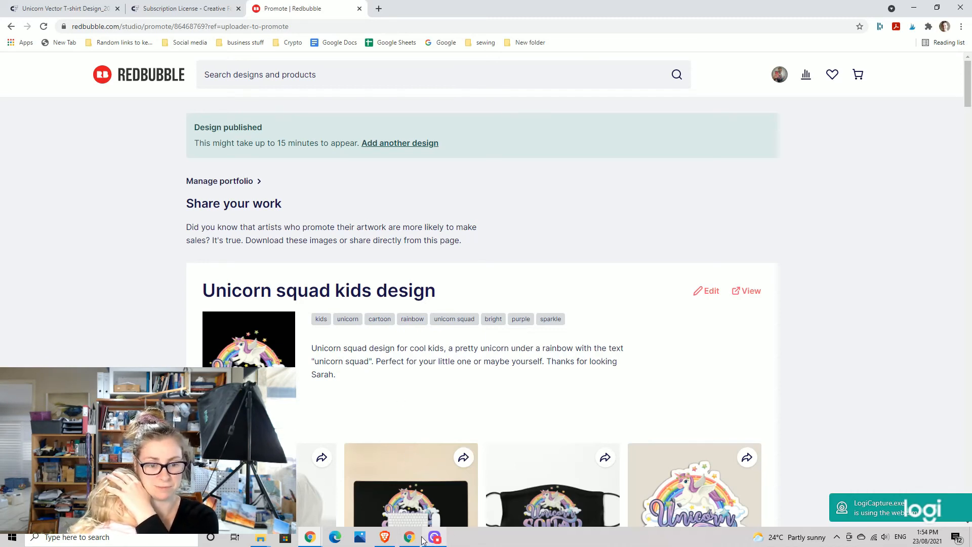
Review the republished product previews from caps and shirts through stickers, phone cases, prints and bedding to the end of the list.
{"action": "mouse_move", "coordinate": [428, 541]}
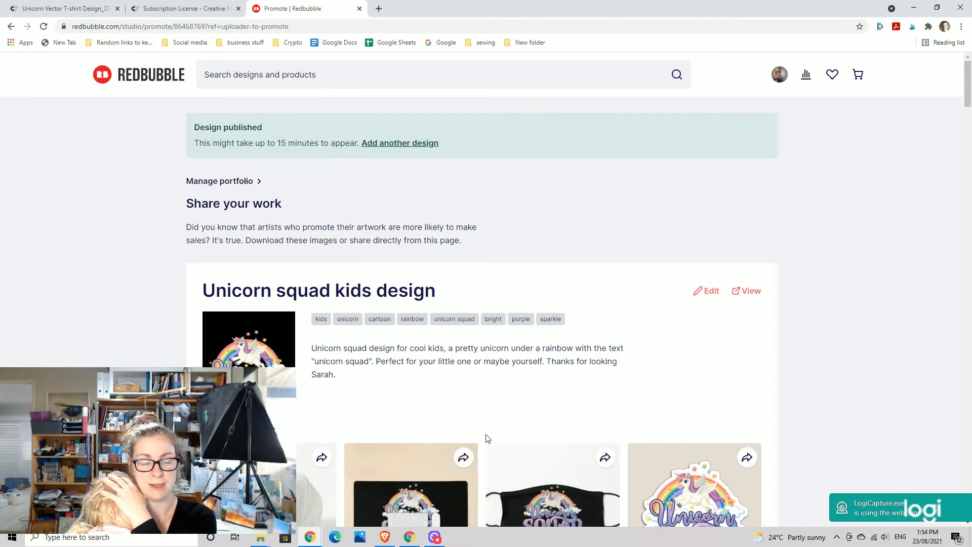
{"action": "scroll", "coordinate": [491, 433], "scroll_direction": "down", "scroll_amount": 1}
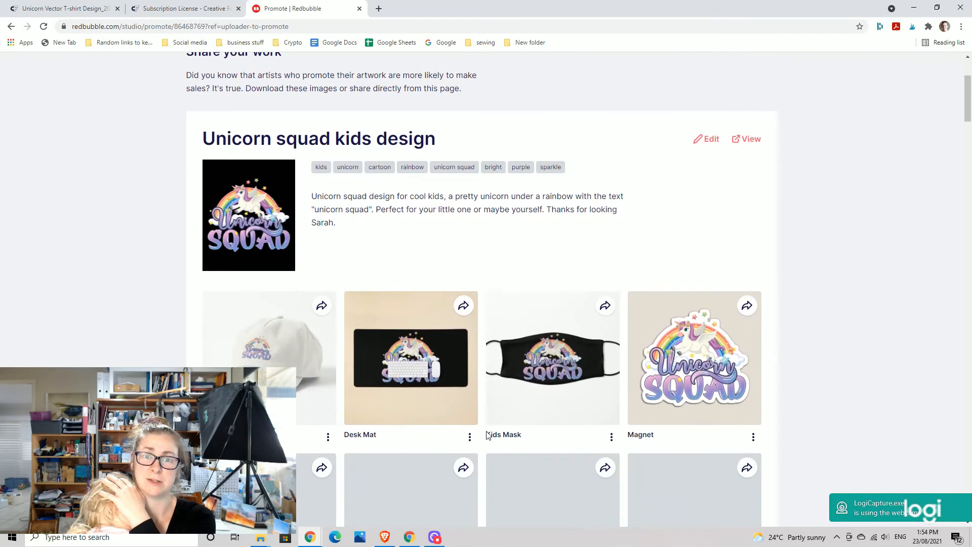
{"action": "scroll", "coordinate": [489, 390], "scroll_direction": "down", "scroll_amount": 10}
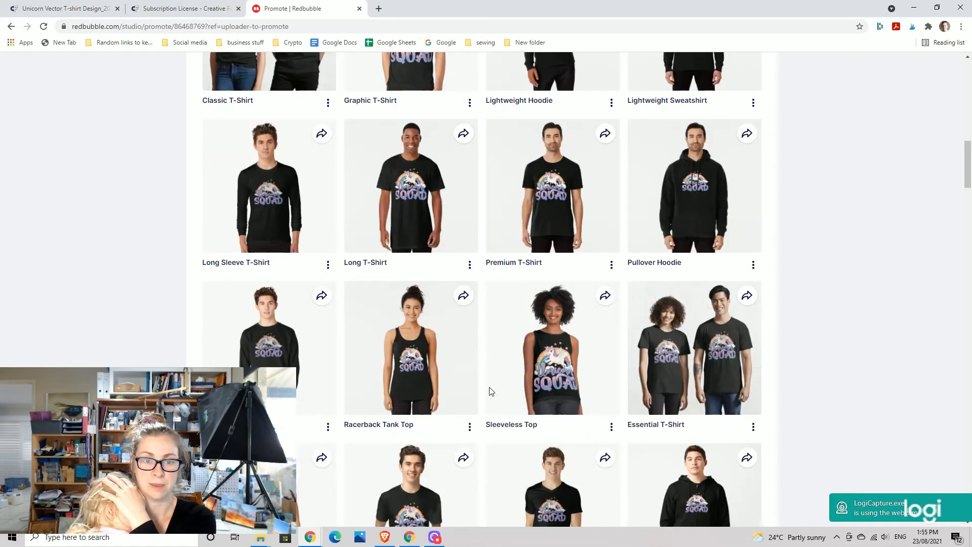
{"action": "scroll", "coordinate": [490, 391], "scroll_direction": "down", "scroll_amount": 10}
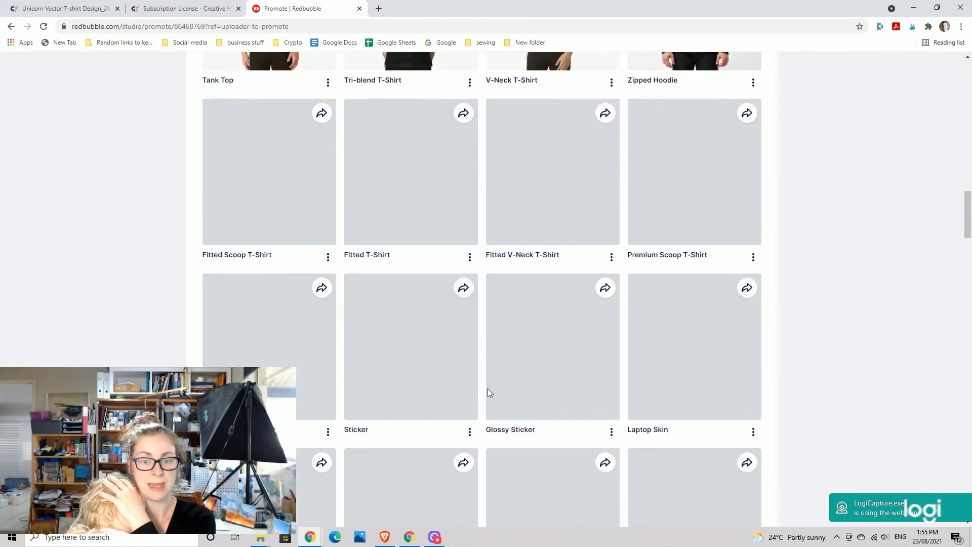
{"action": "scroll", "coordinate": [489, 392], "scroll_direction": "down", "scroll_amount": 5}
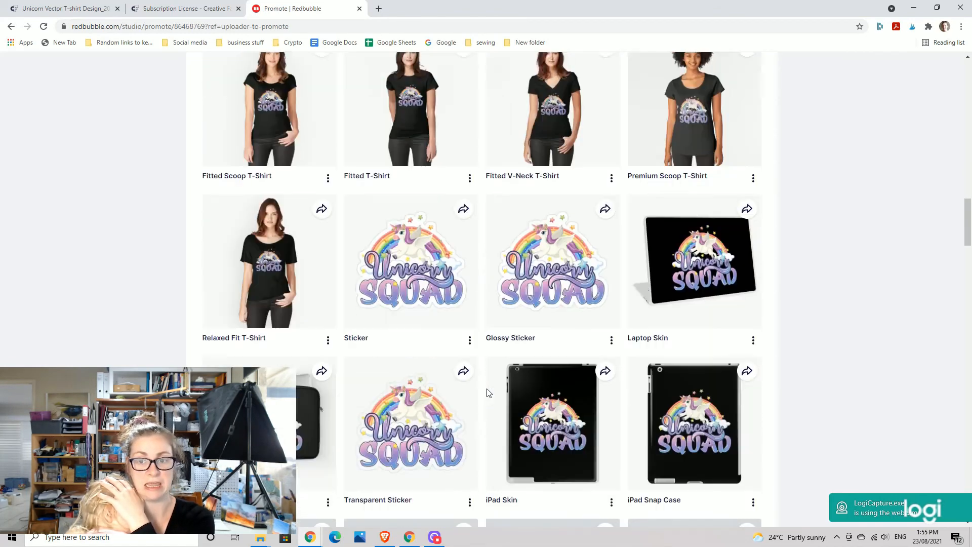
{"action": "scroll", "coordinate": [484, 386], "scroll_direction": "down", "scroll_amount": 4}
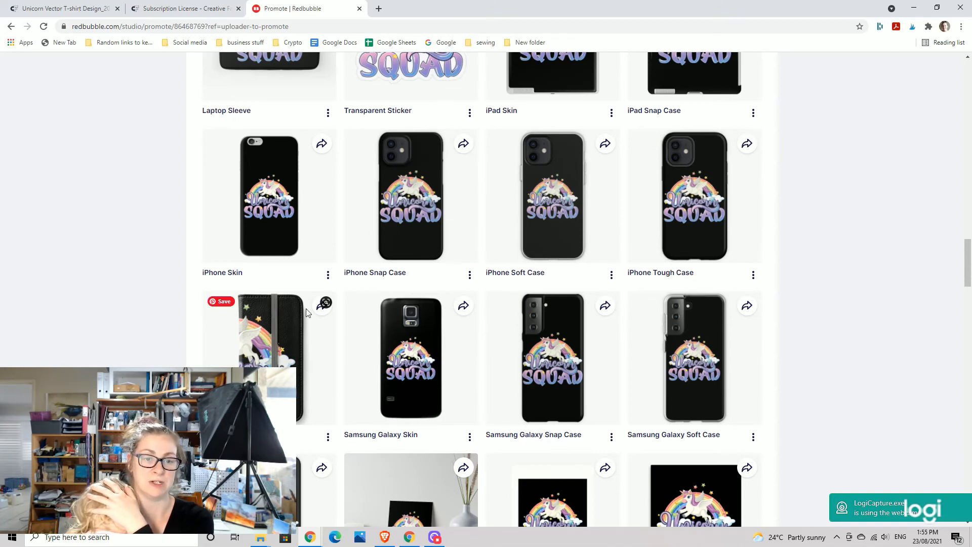
{"action": "scroll", "coordinate": [620, 371], "scroll_direction": "down", "scroll_amount": 4}
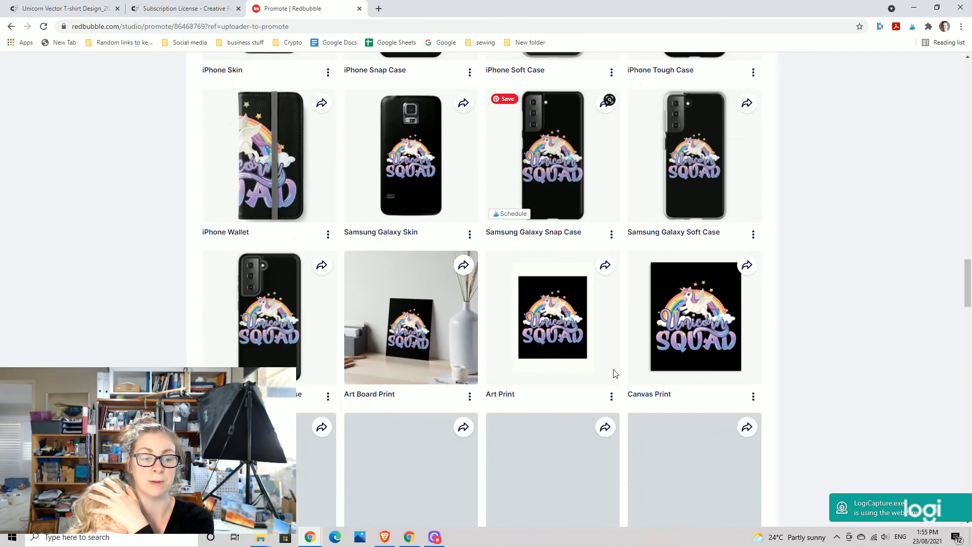
{"action": "scroll", "coordinate": [615, 373], "scroll_direction": "down", "scroll_amount": 2}
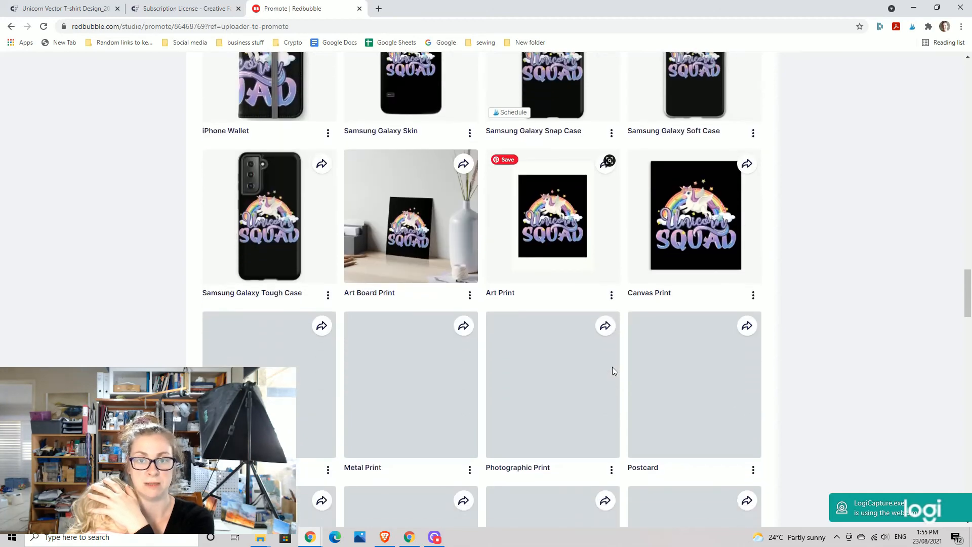
{"action": "scroll", "coordinate": [612, 370], "scroll_direction": "down", "scroll_amount": 3}
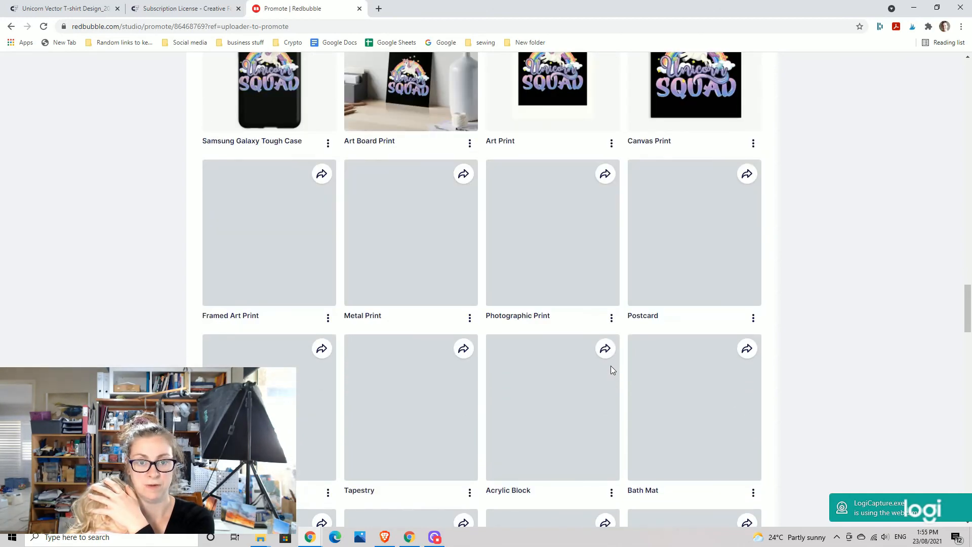
{"action": "scroll", "coordinate": [610, 366], "scroll_direction": "down", "scroll_amount": 4}
{"action": "scroll", "coordinate": [611, 366], "scroll_direction": "down", "scroll_amount": 10}
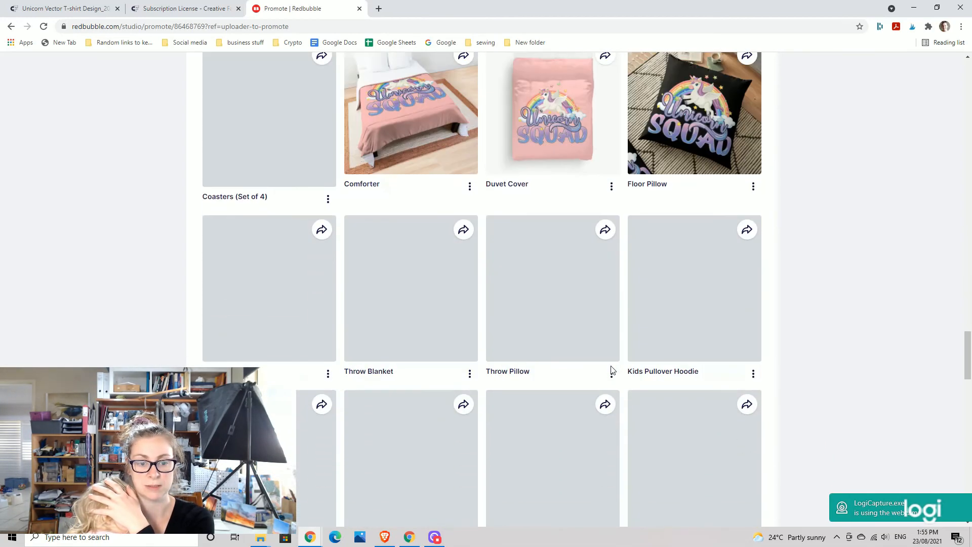
{"action": "scroll", "coordinate": [611, 392], "scroll_direction": "down", "scroll_amount": 10}
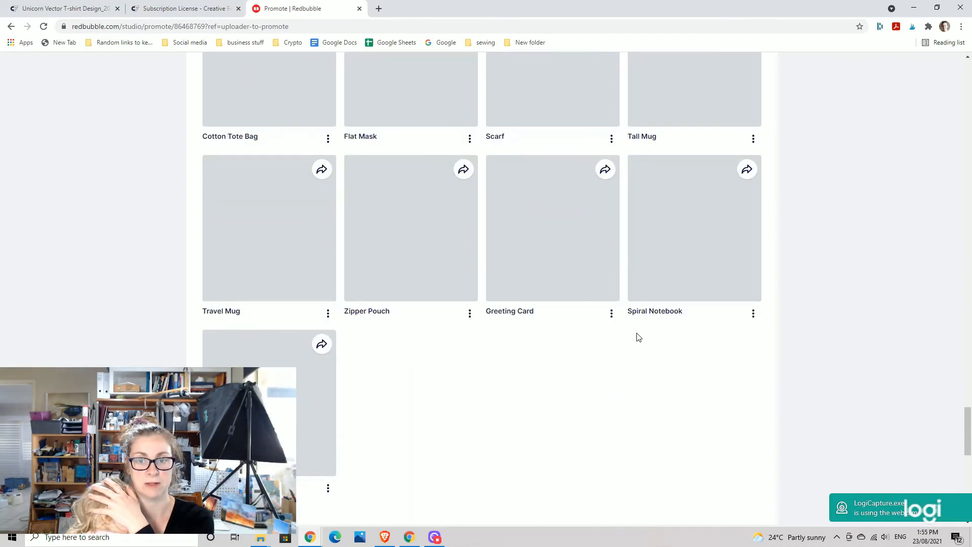
Examine the Classic Mug, Tall Mug and remaining previews down to the apron, and return to the iPhone and Samsung case previews.
{"action": "scroll", "coordinate": [636, 336], "scroll_direction": "up", "scroll_amount": 14}
{"action": "scroll", "coordinate": [741, 365], "scroll_direction": "down", "scroll_amount": 4}
{"action": "scroll", "coordinate": [732, 349], "scroll_direction": "down", "scroll_amount": 4}
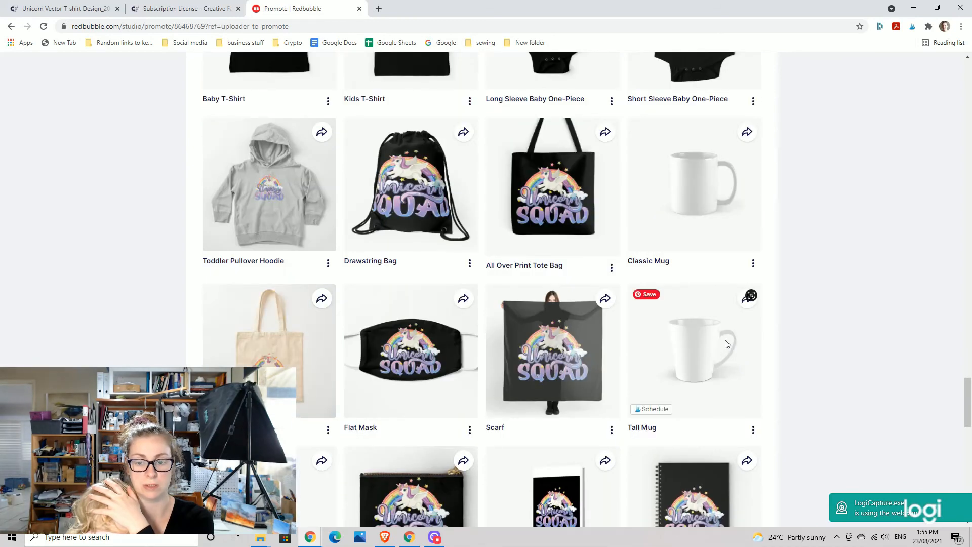
{"action": "scroll", "coordinate": [728, 345], "scroll_direction": "down", "scroll_amount": 3}
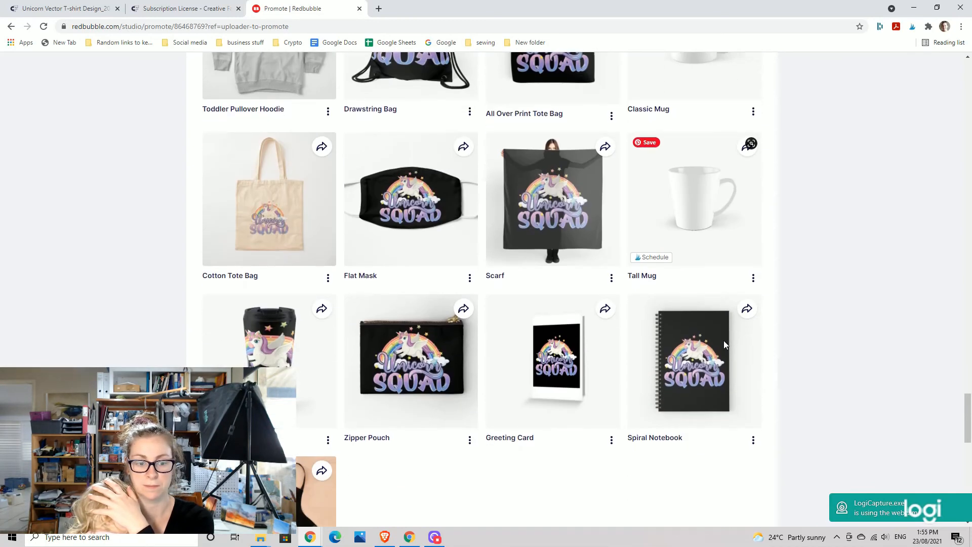
{"action": "scroll", "coordinate": [724, 344], "scroll_direction": "down", "scroll_amount": 6}
{"action": "scroll", "coordinate": [724, 185], "scroll_direction": "up", "scroll_amount": 3}
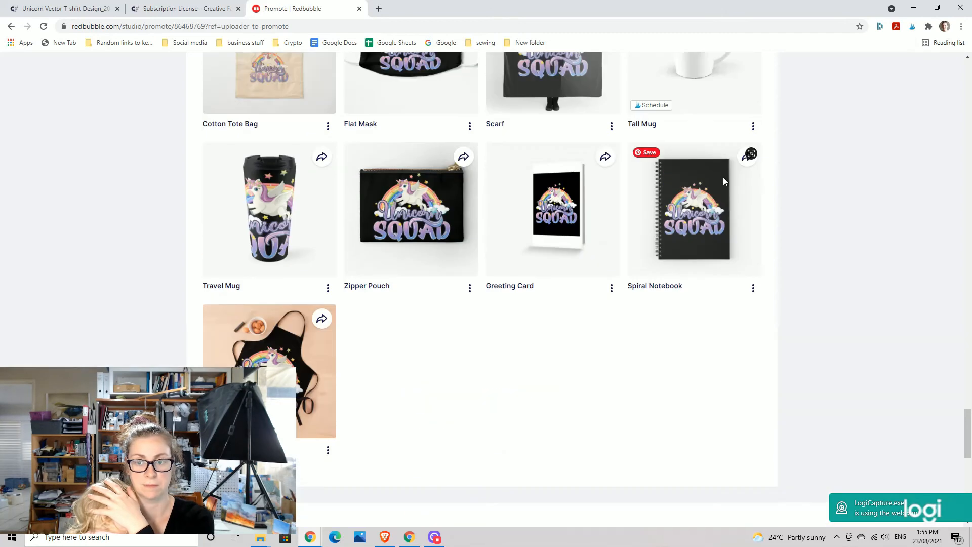
{"action": "scroll", "coordinate": [744, 211], "scroll_direction": "up", "scroll_amount": 5}
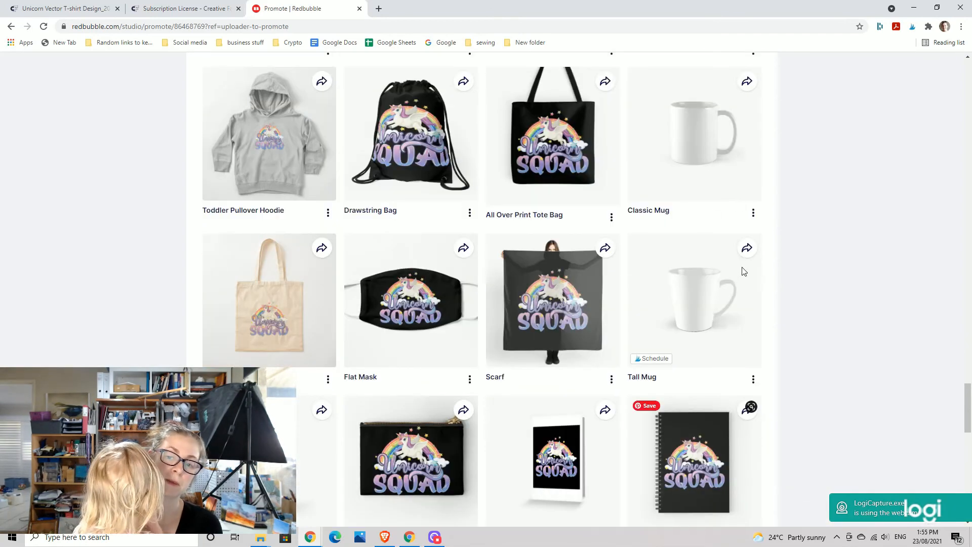
{"action": "scroll", "coordinate": [859, 299], "scroll_direction": "up", "scroll_amount": 10}
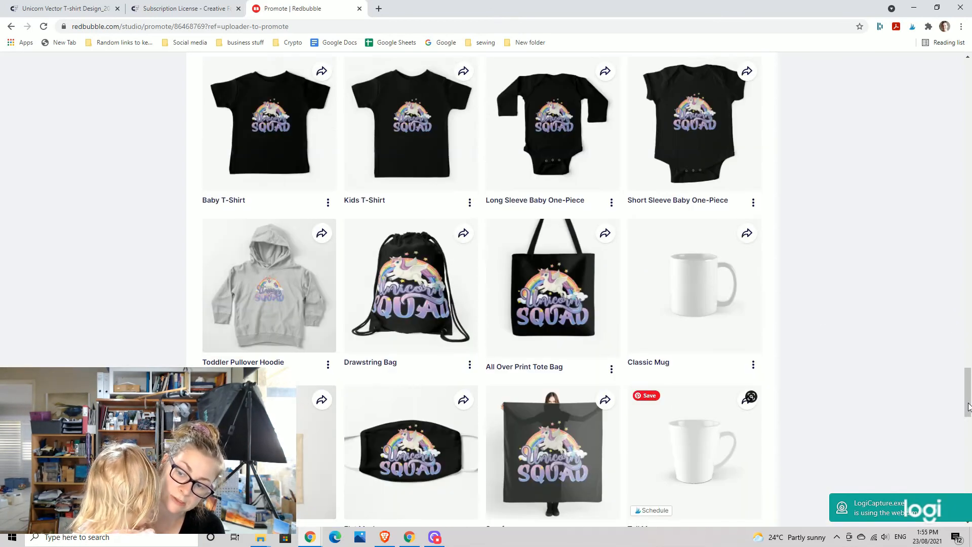
{"action": "scroll", "coordinate": [481, 288], "scroll_direction": "up", "scroll_amount": 6}
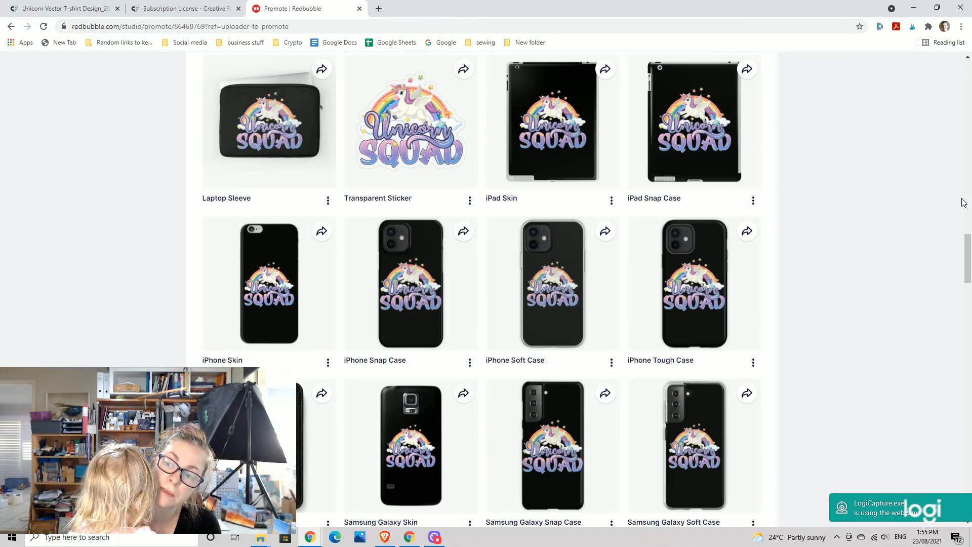
Reopen the unicorn design for editing, set the Mugs default view to the first one showing the full design, and apply the changes.
{"action": "left_click_drag", "start_coordinate": [971, 258], "coordinate": [969, 81]}
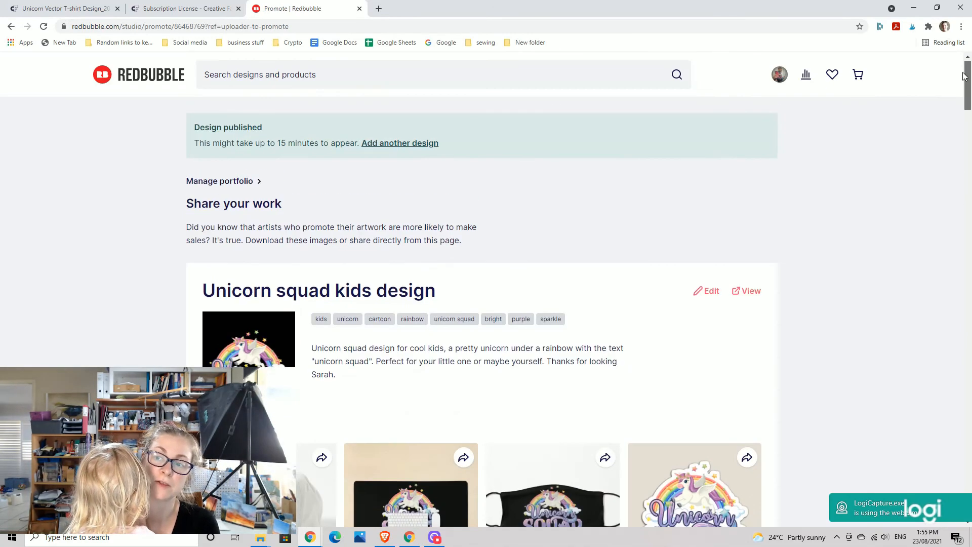
{"action": "left_click", "coordinate": [711, 296]}
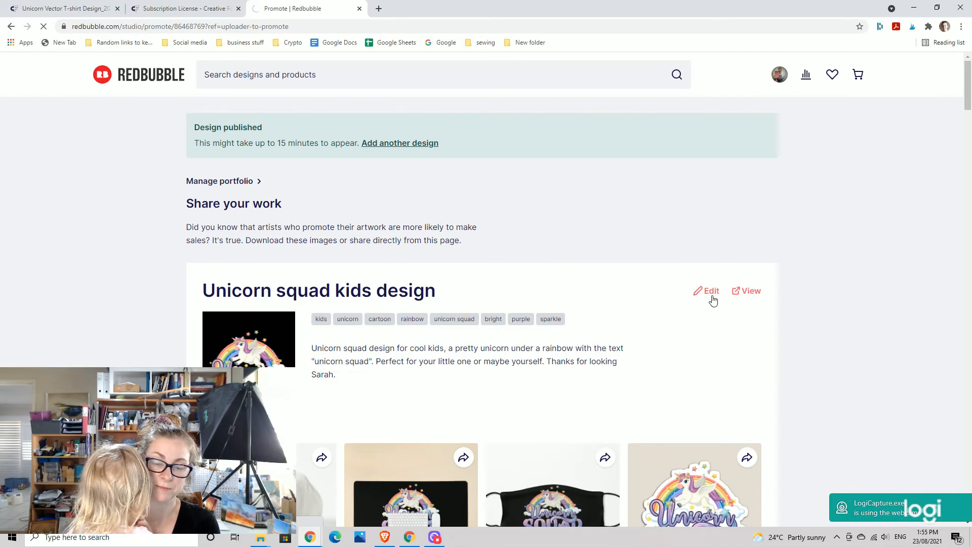
{"action": "scroll", "coordinate": [628, 313], "scroll_direction": "down", "scroll_amount": 10}
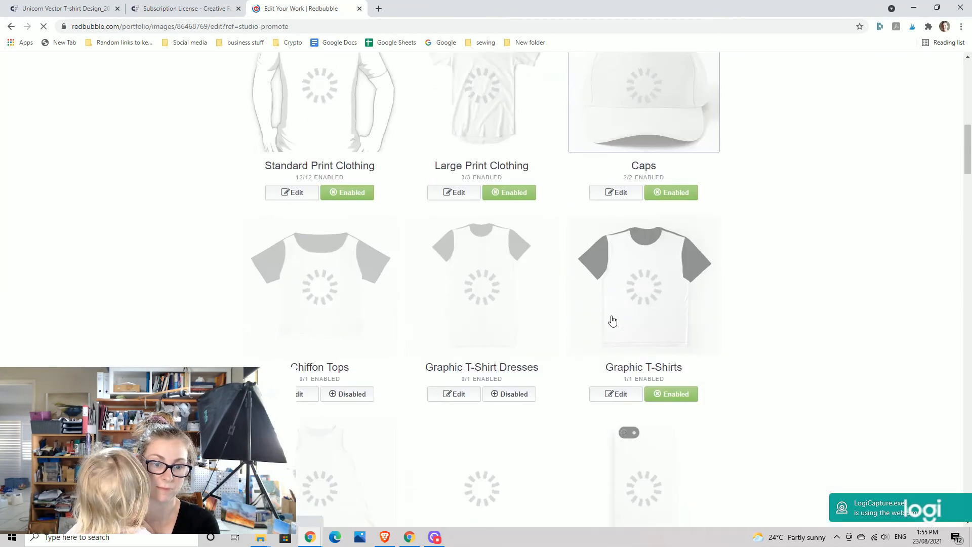
{"action": "scroll", "coordinate": [617, 318], "scroll_direction": "down", "scroll_amount": 5}
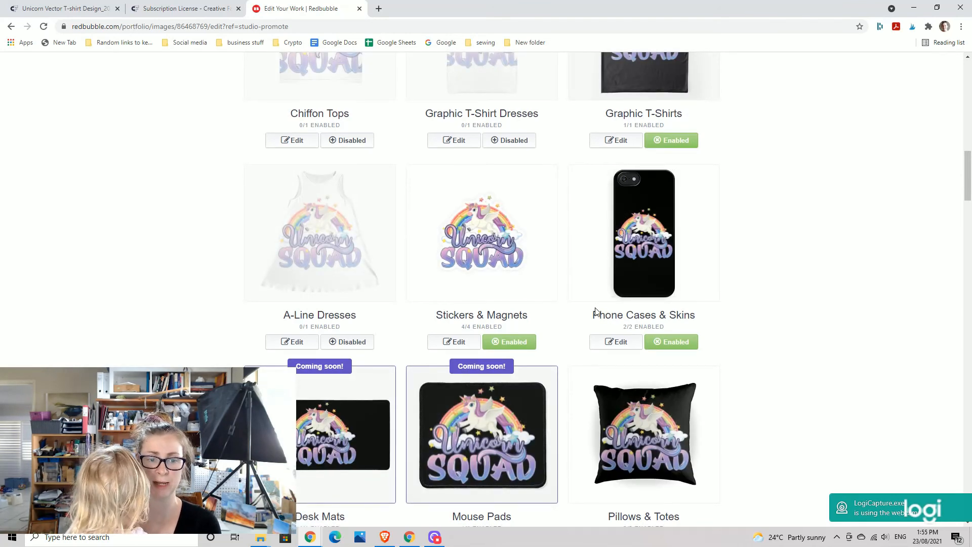
{"action": "scroll", "coordinate": [596, 312], "scroll_direction": "up", "scroll_amount": 3}
{"action": "scroll", "coordinate": [595, 313], "scroll_direction": "down", "scroll_amount": 12}
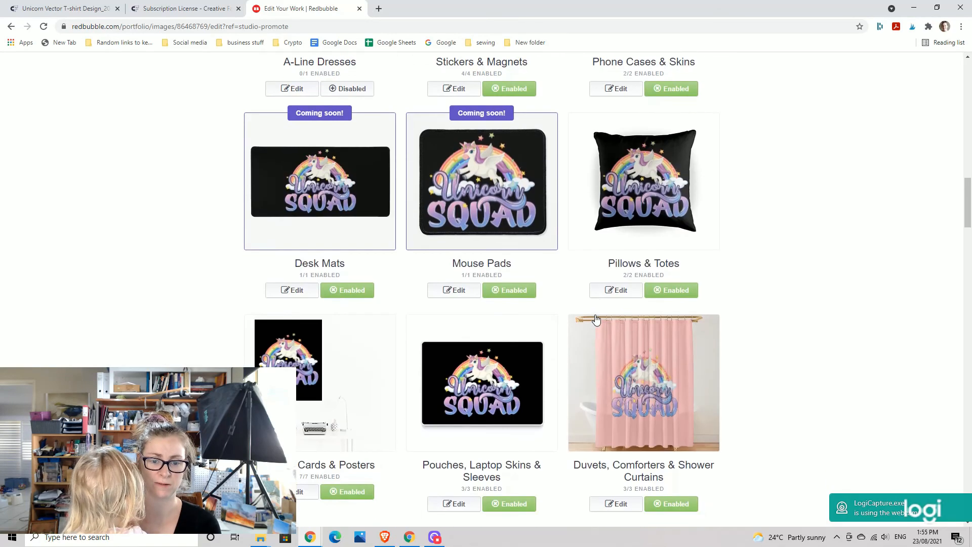
{"action": "scroll", "coordinate": [596, 319], "scroll_direction": "down", "scroll_amount": 4}
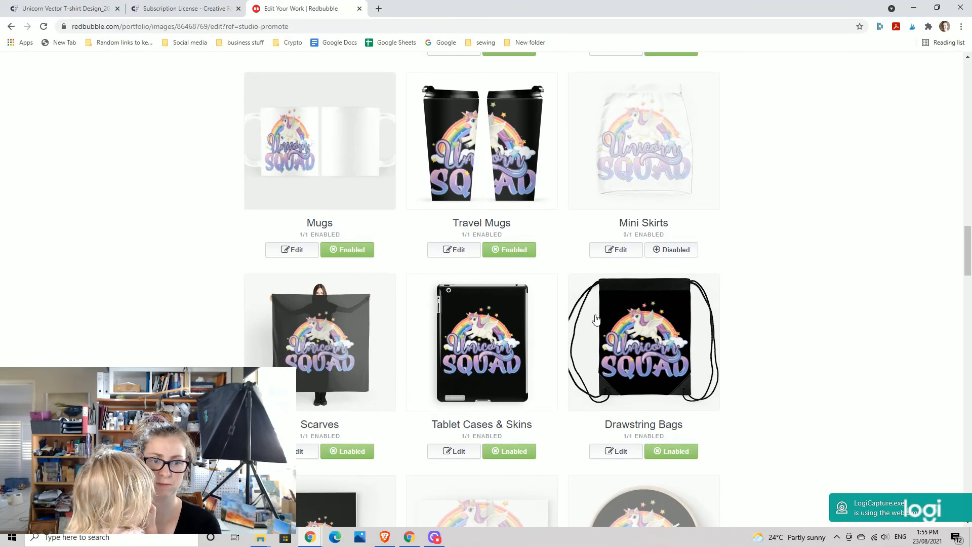
{"action": "left_click", "coordinate": [293, 250]}
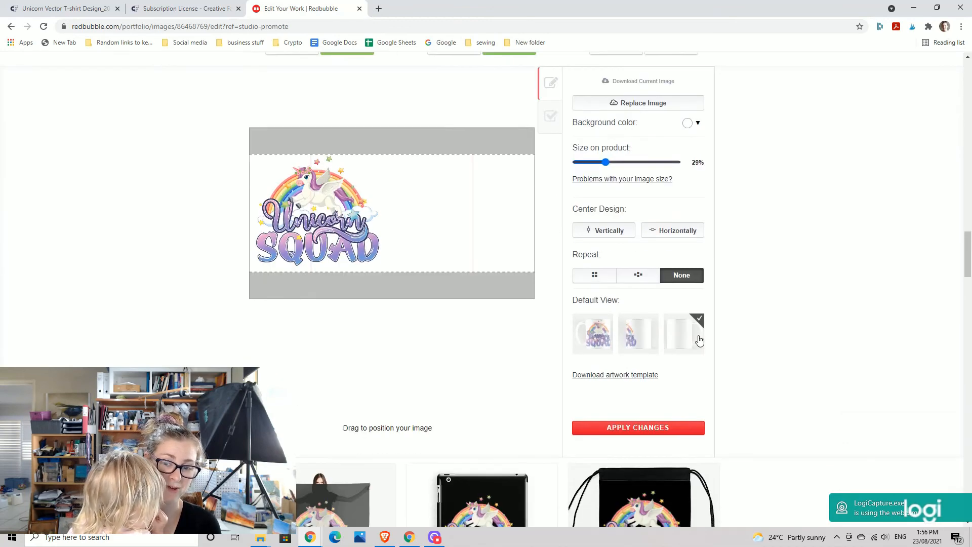
{"action": "left_click", "coordinate": [595, 344]}
{"action": "left_click", "coordinate": [628, 432]}
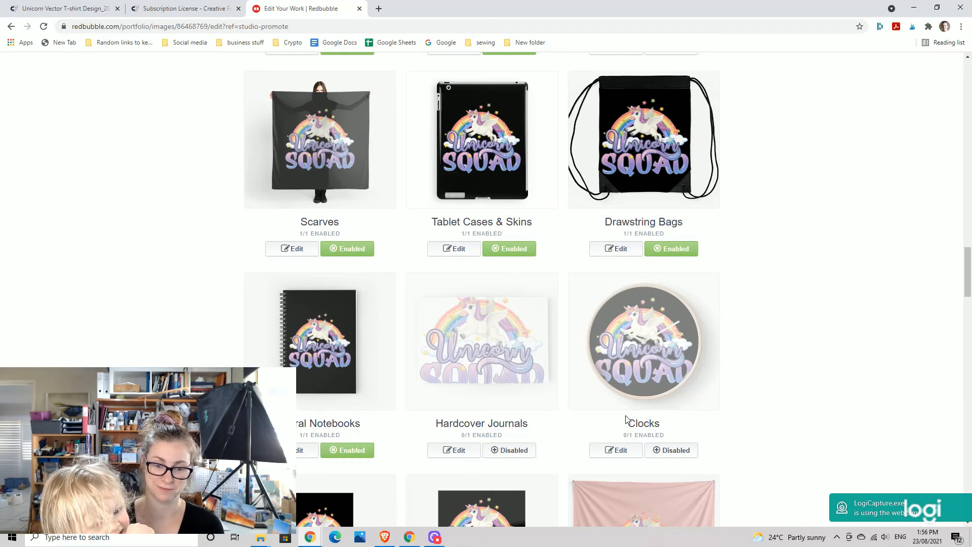
Save the edited work to republish the unicorn design with its updated mug settings.
{"action": "scroll", "coordinate": [557, 395], "scroll_direction": "down", "scroll_amount": 10}
{"action": "scroll", "coordinate": [540, 389], "scroll_direction": "down", "scroll_amount": 20}
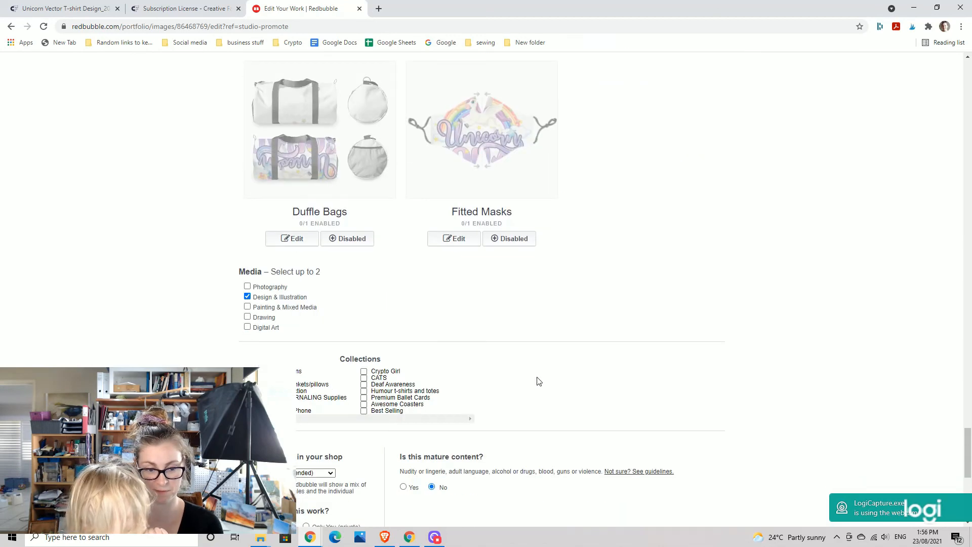
{"action": "scroll", "coordinate": [539, 381], "scroll_direction": "down", "scroll_amount": 2}
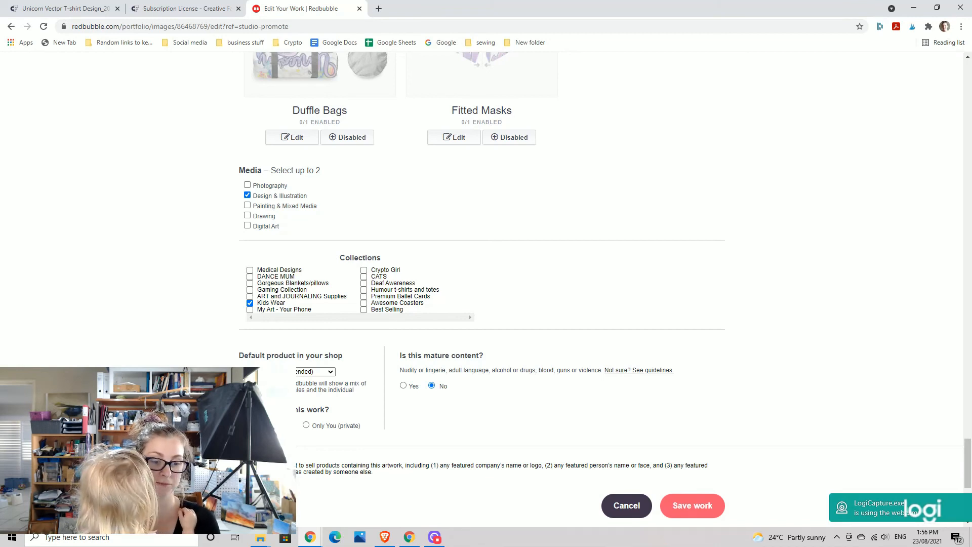
{"action": "left_click", "coordinate": [711, 506]}
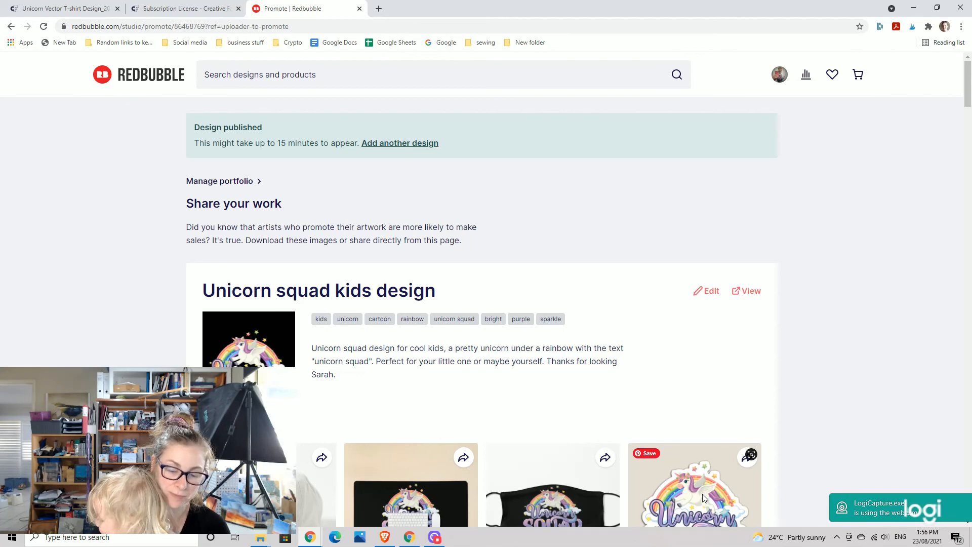
Review the republished previews from the hats and desk mat through the T-shirts, hoodies and fitted tops.
{"action": "scroll", "coordinate": [647, 486], "scroll_direction": "down", "scroll_amount": 6}
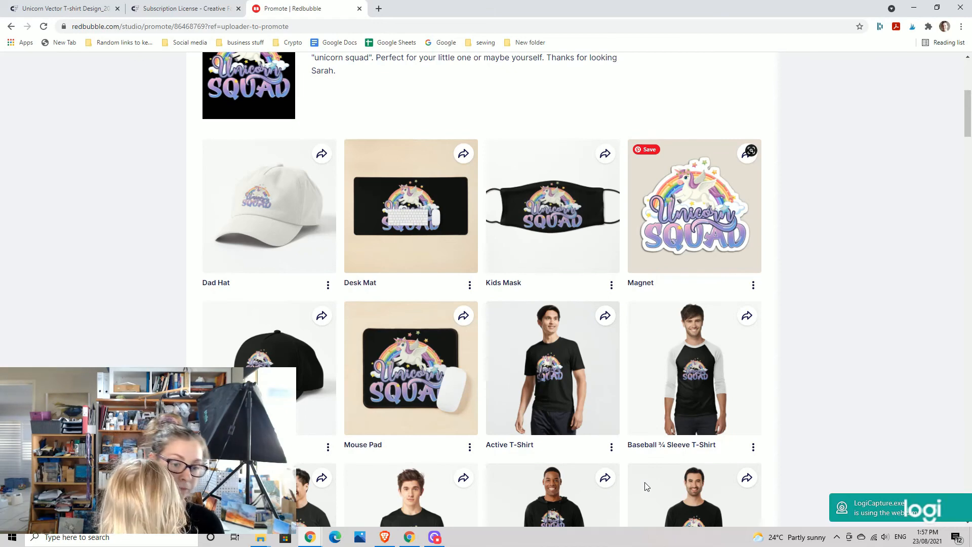
{"action": "scroll", "coordinate": [647, 486], "scroll_direction": "down", "scroll_amount": 9}
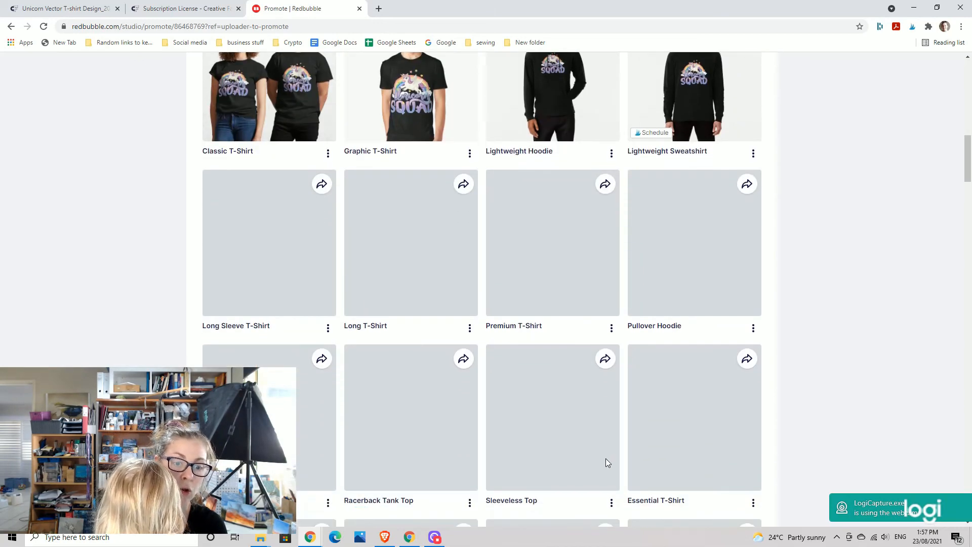
{"action": "scroll", "coordinate": [606, 459], "scroll_direction": "down", "scroll_amount": 4}
{"action": "scroll", "coordinate": [597, 449], "scroll_direction": "down", "scroll_amount": 1}
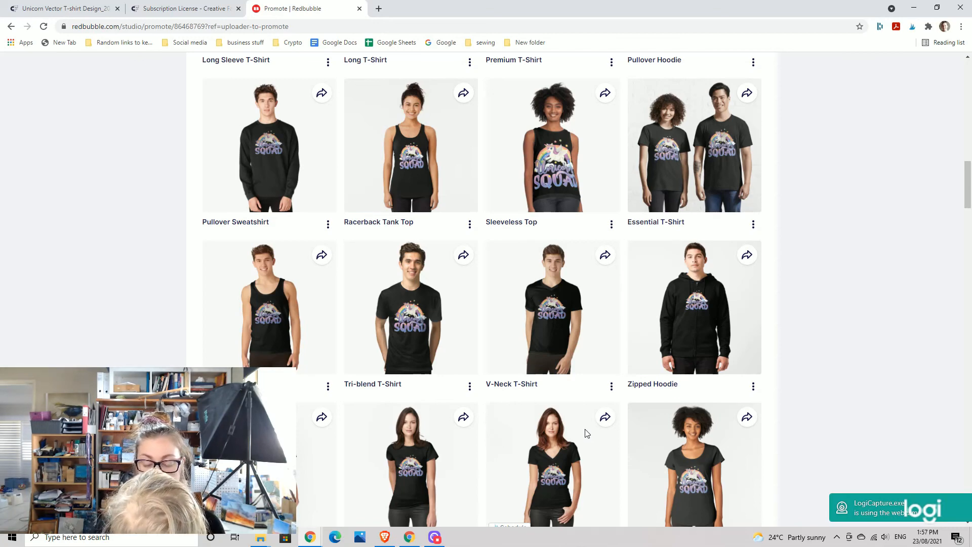
{"action": "scroll", "coordinate": [789, 215], "scroll_direction": "down", "scroll_amount": 2}
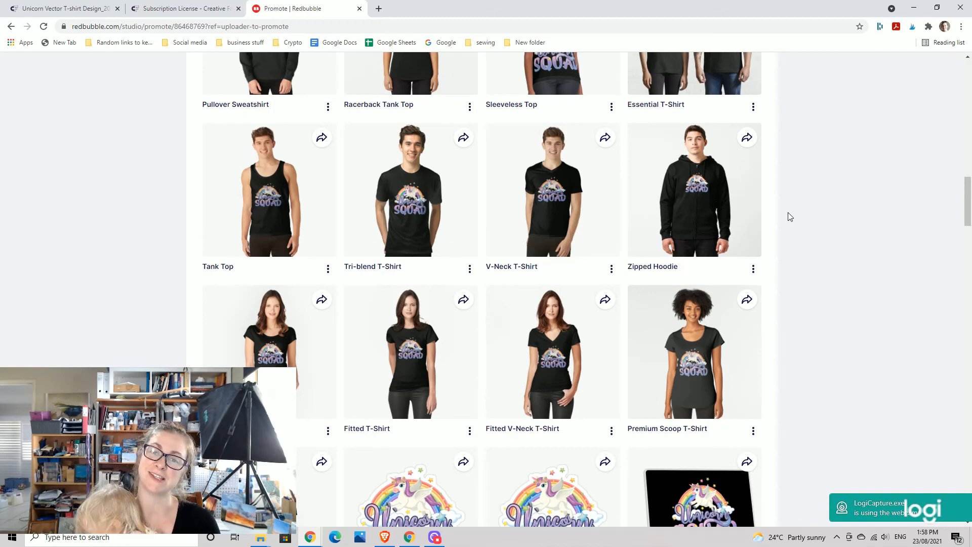